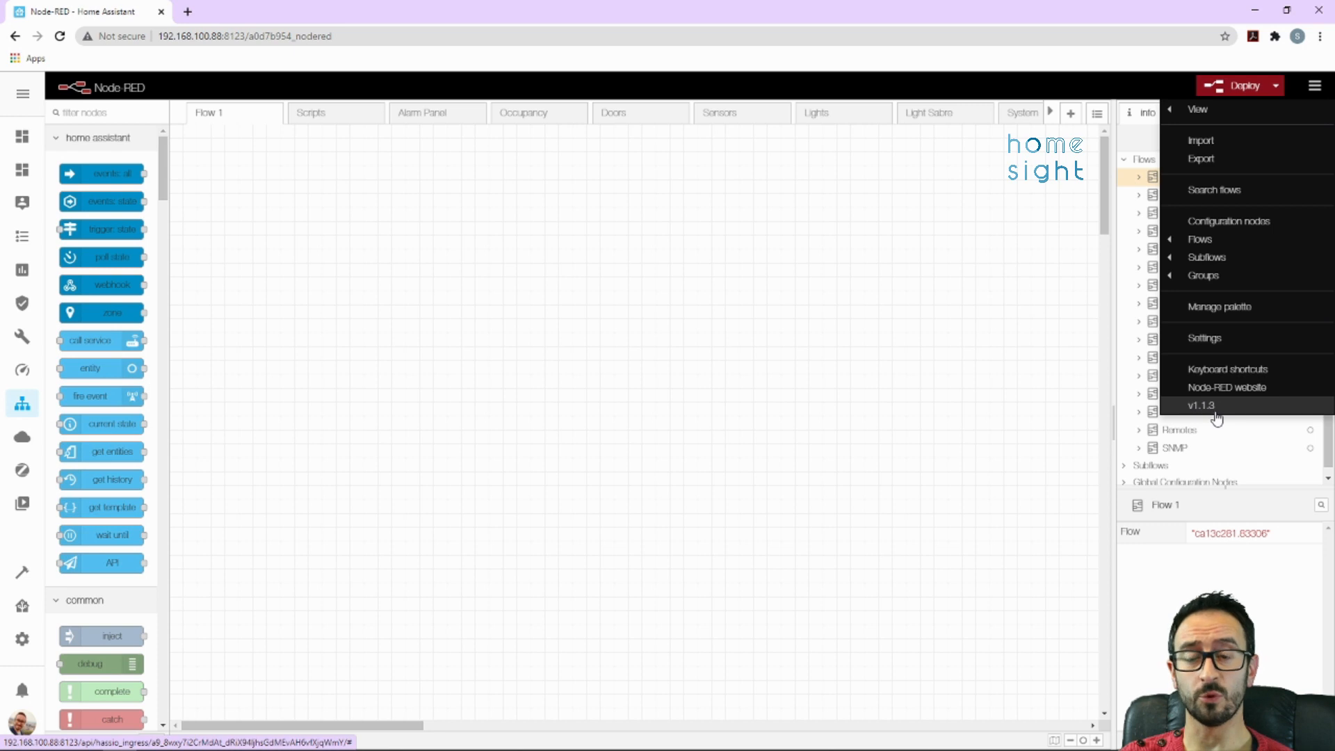
{"action": "left_click", "coordinate": [861, 365]}
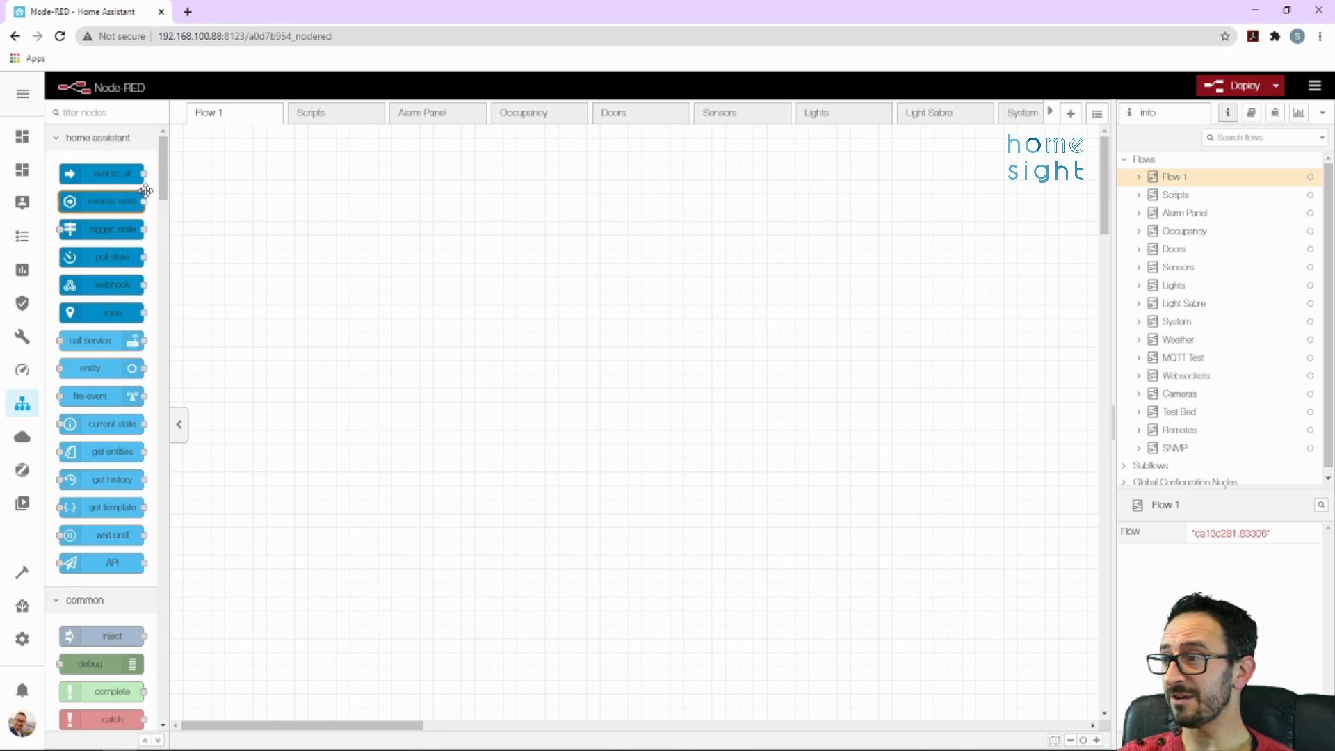
{"action": "left_click_drag", "start_coordinate": [157, 187], "coordinate": [183, 145]}
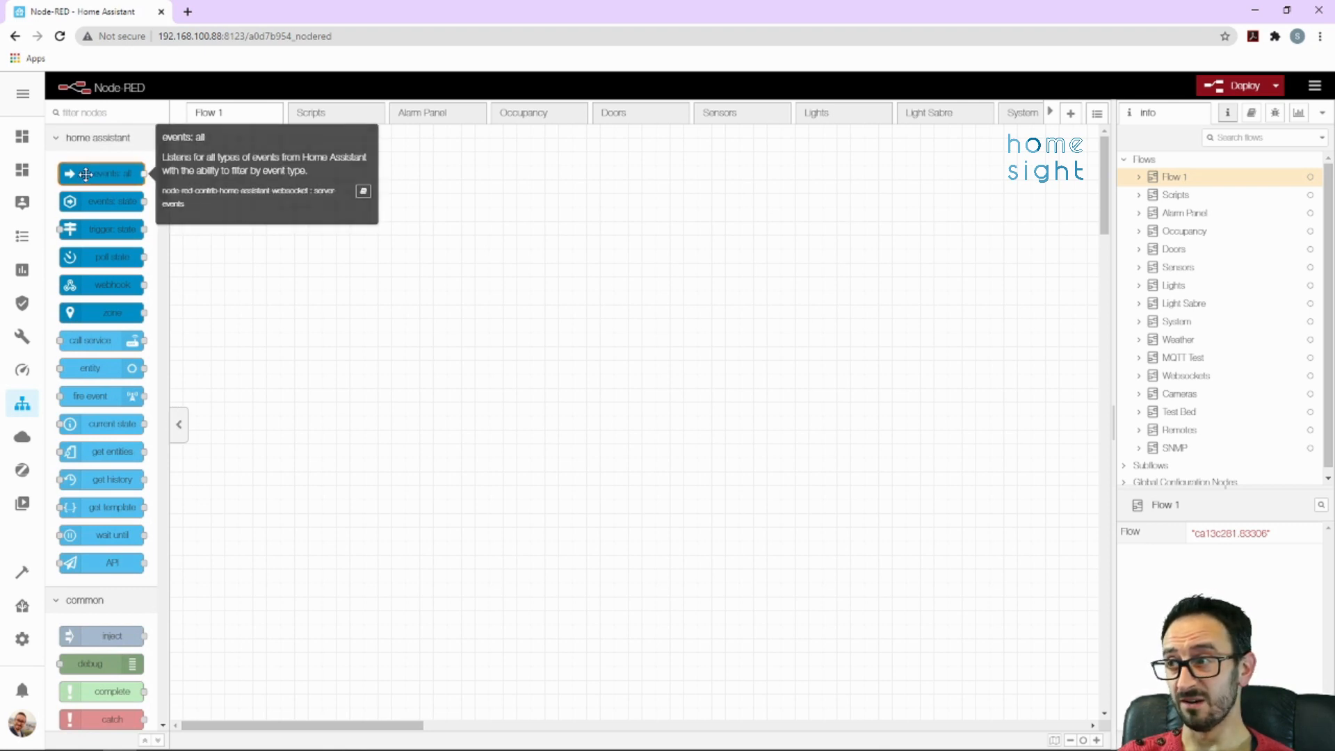
{"action": "left_click_drag", "start_coordinate": [97, 178], "coordinate": [327, 281]}
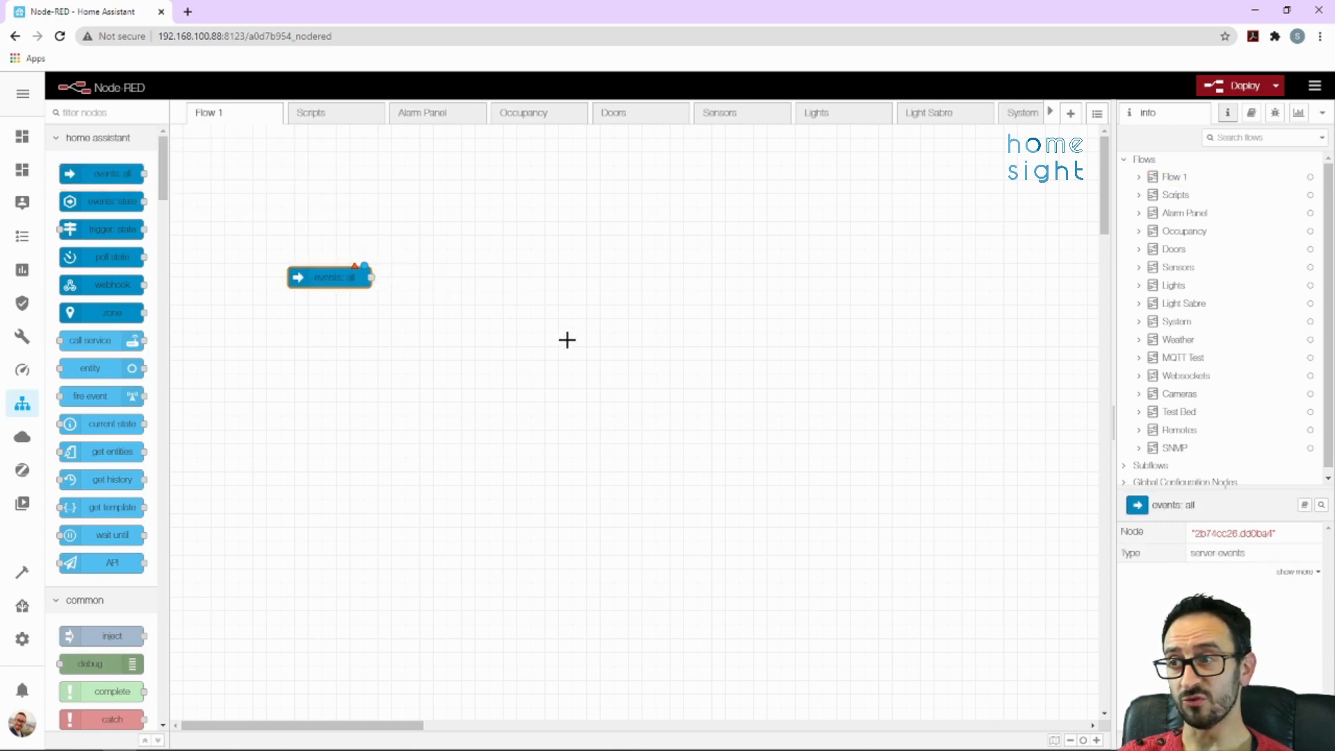
{"action": "left_click_drag", "start_coordinate": [93, 204], "coordinate": [366, 361]}
{"action": "left_click_drag", "start_coordinate": [97, 174], "coordinate": [369, 333]}
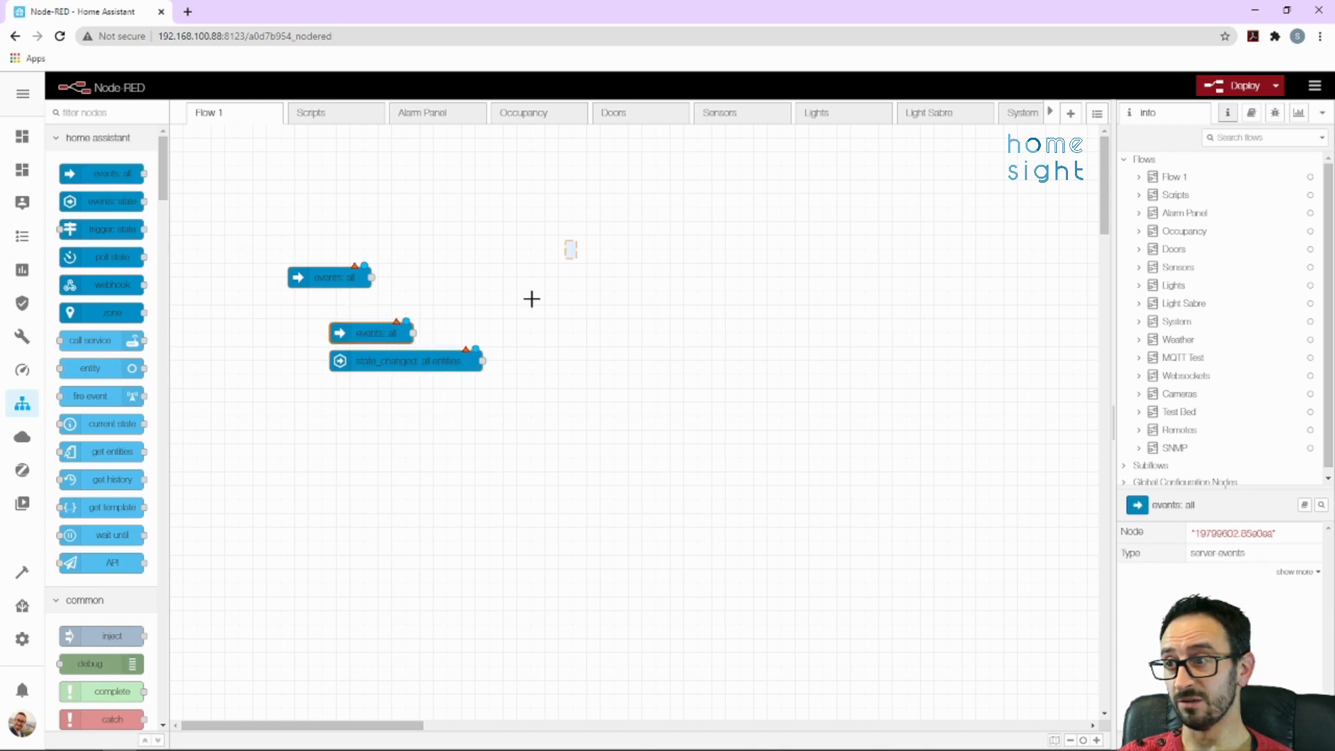
{"action": "left_click_drag", "start_coordinate": [575, 241], "coordinate": [267, 529]}
{"action": "key", "text": "Delete"}
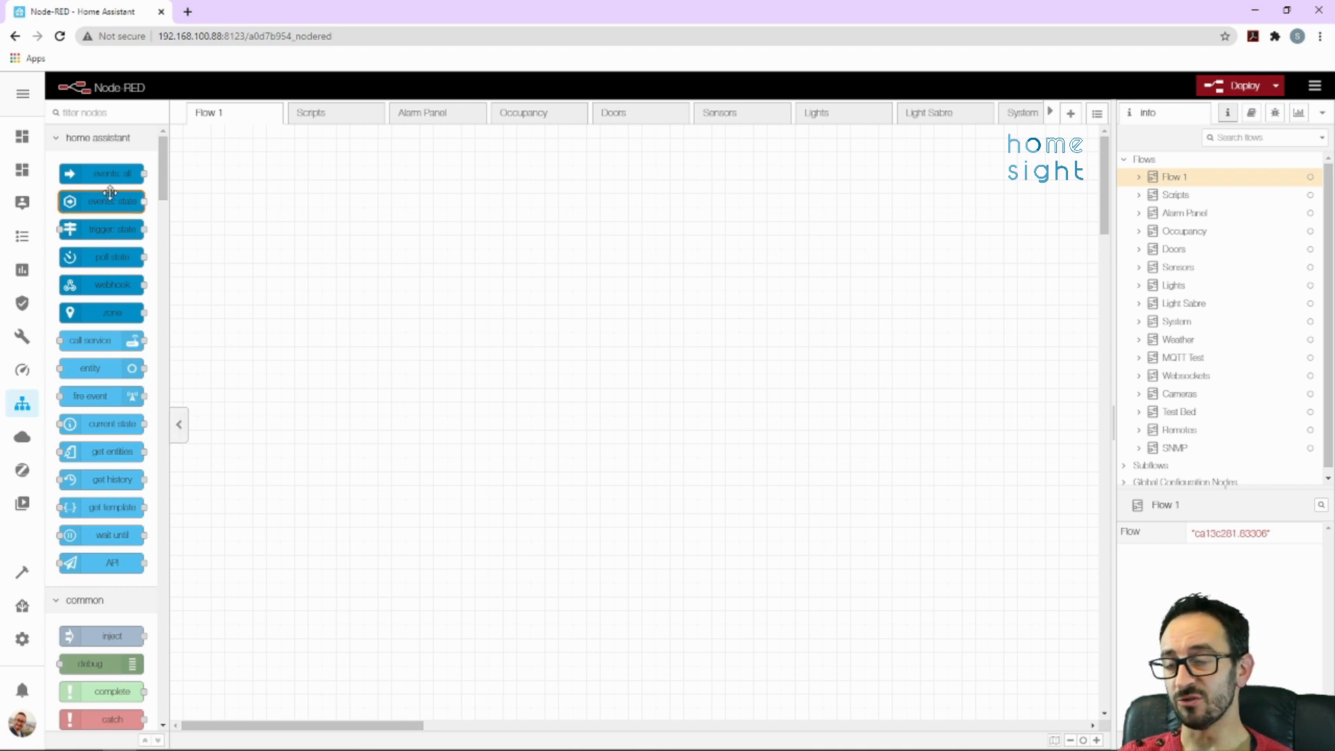
{"action": "mouse_move", "coordinate": [109, 192]}
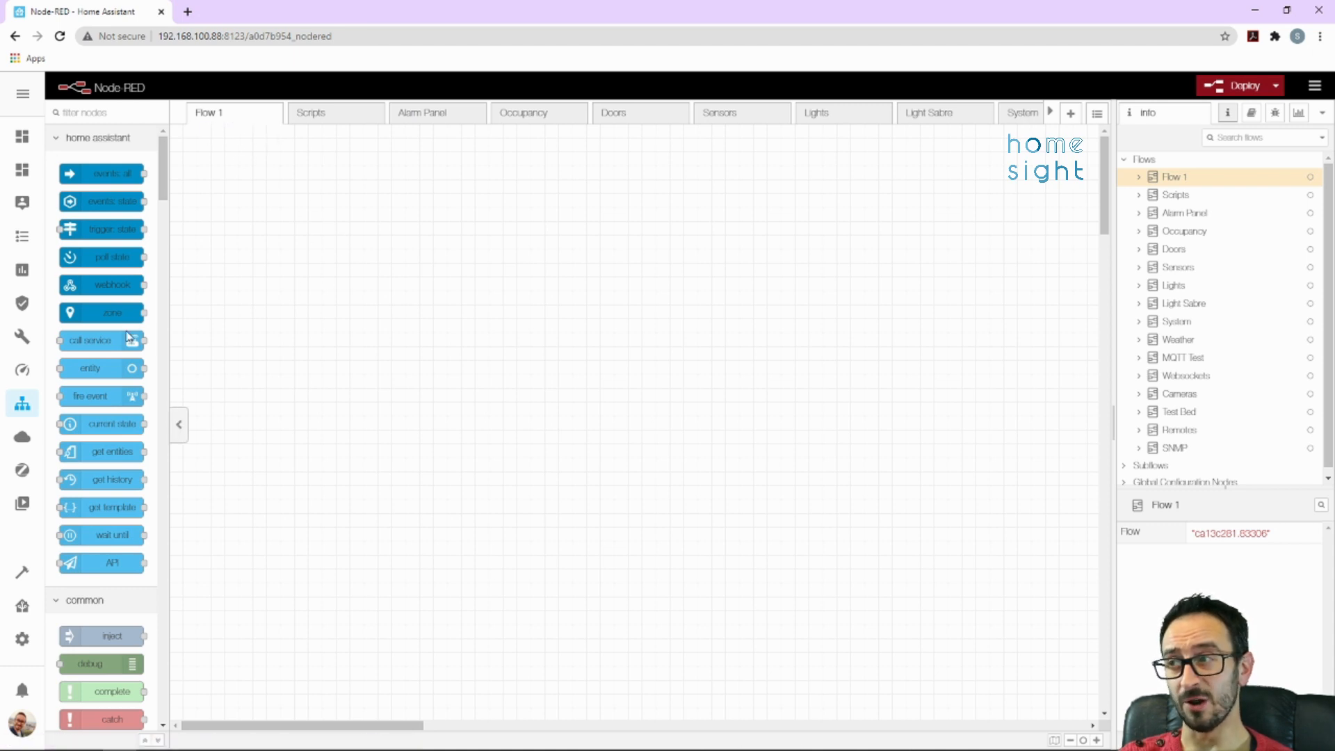
{"action": "left_click_drag", "start_coordinate": [111, 173], "coordinate": [448, 291]}
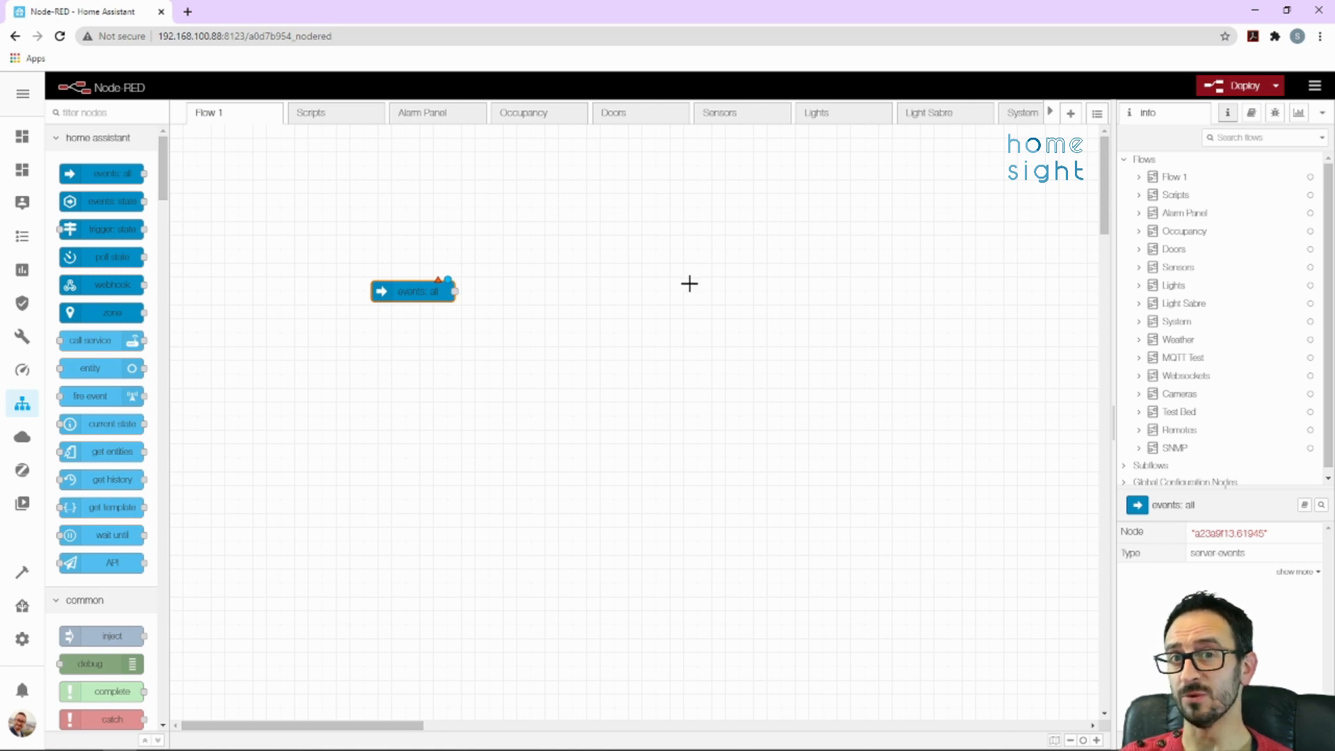
{"action": "left_click_drag", "start_coordinate": [680, 215], "coordinate": [215, 471]}
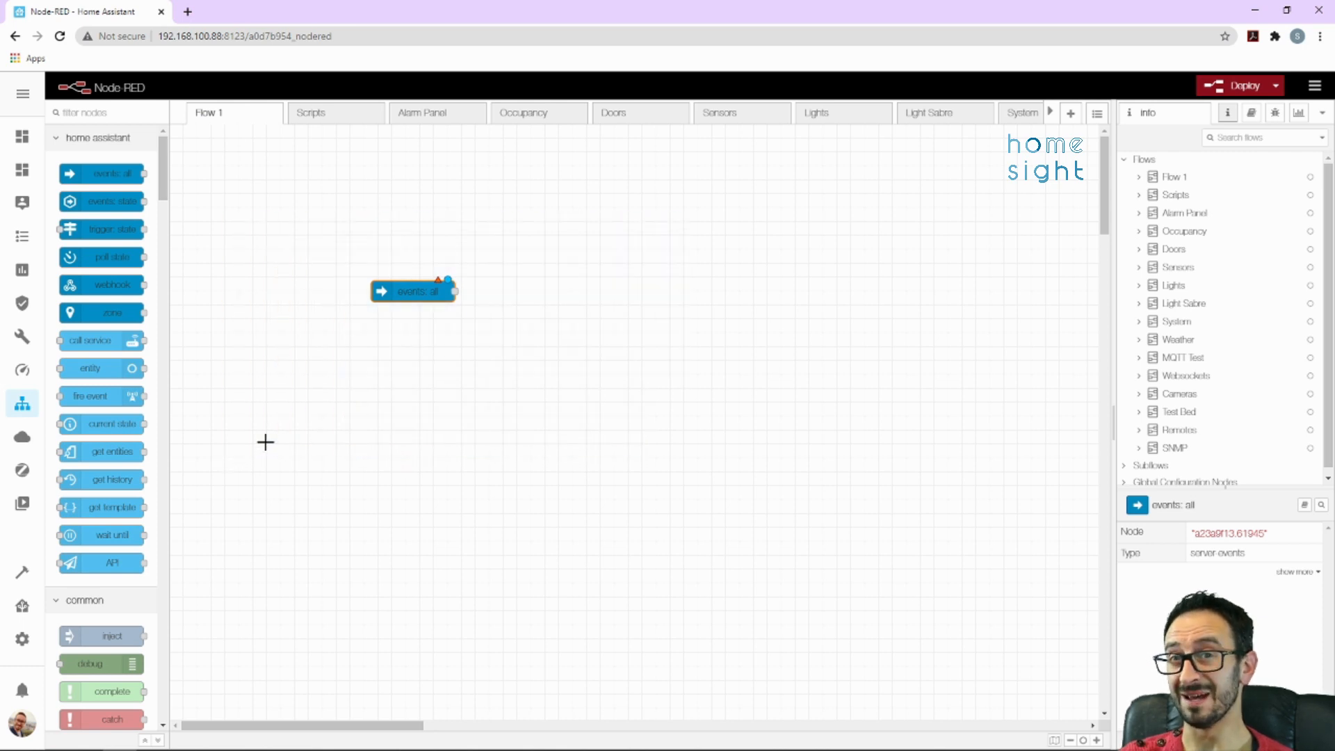
{"action": "key", "text": "Delete"}
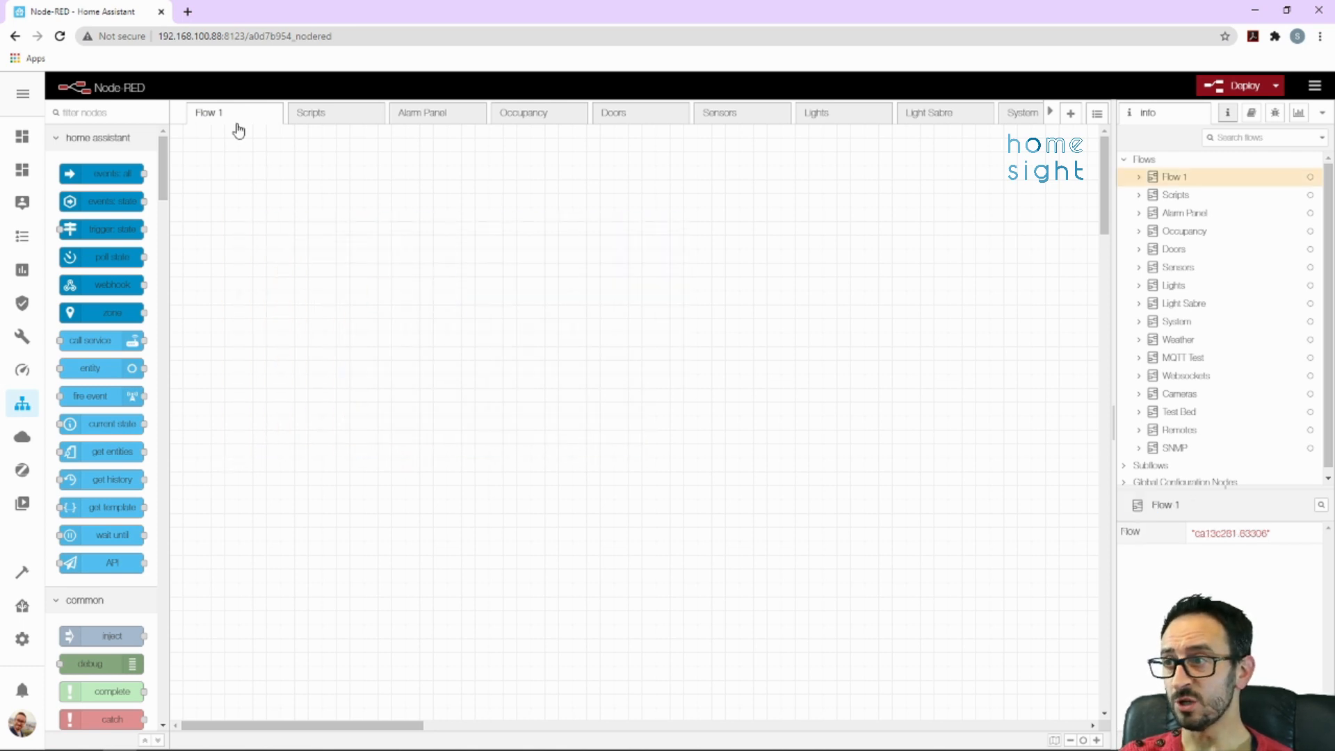
Look through the Scripts, Alarm Panel and Occupancy flows.
{"action": "left_click", "coordinate": [310, 123]}
{"action": "left_click", "coordinate": [434, 114]}
{"action": "left_click", "coordinate": [570, 115]}
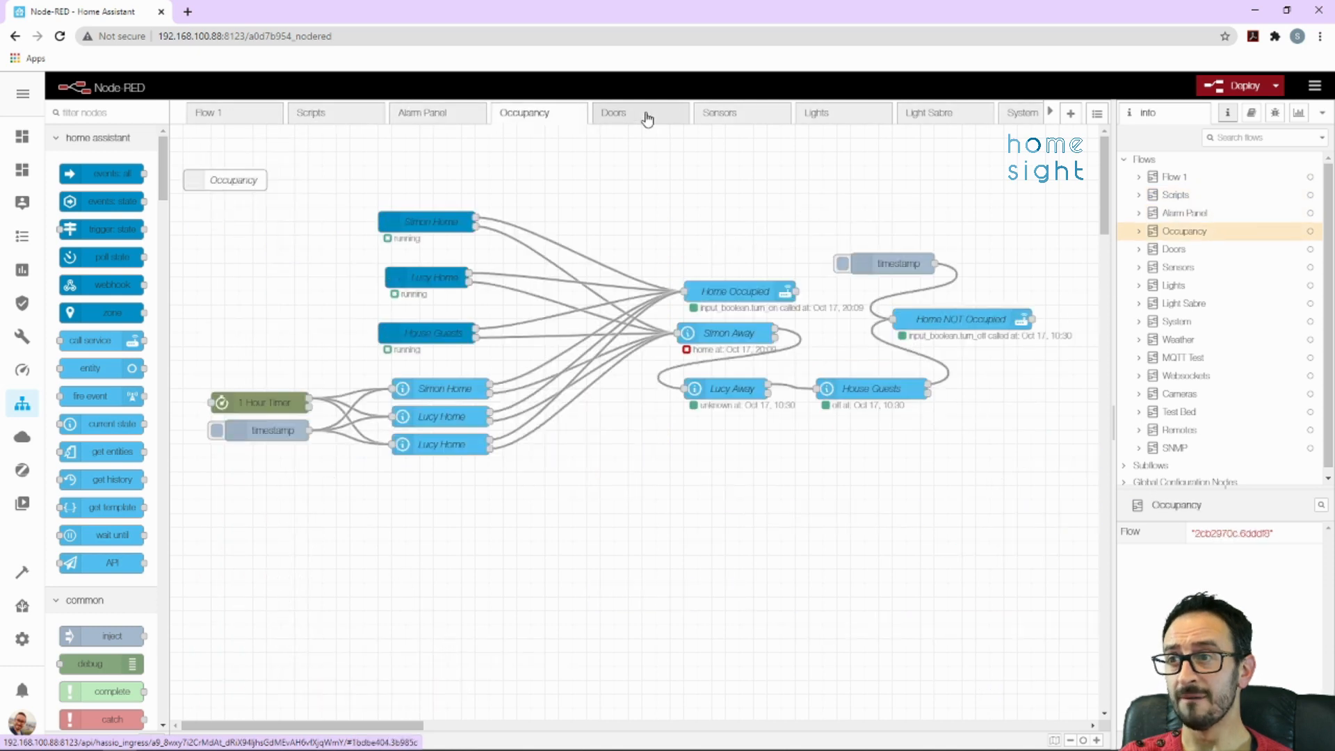
{"action": "double_click", "coordinate": [644, 115]}
{"action": "left_click", "coordinate": [1021, 142]}
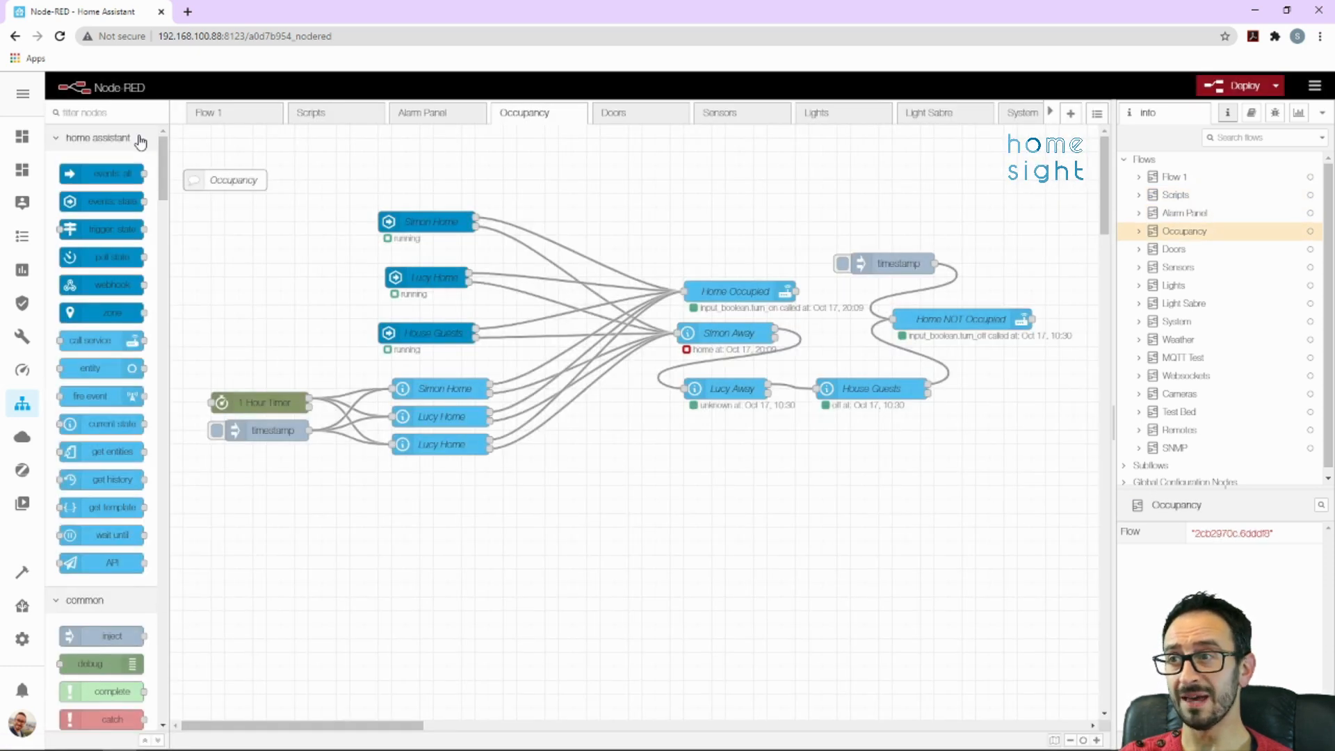
Rename the flow Flow 1 as Demo.
{"action": "left_click", "coordinate": [211, 115]}
{"action": "double_click", "coordinate": [209, 114]}
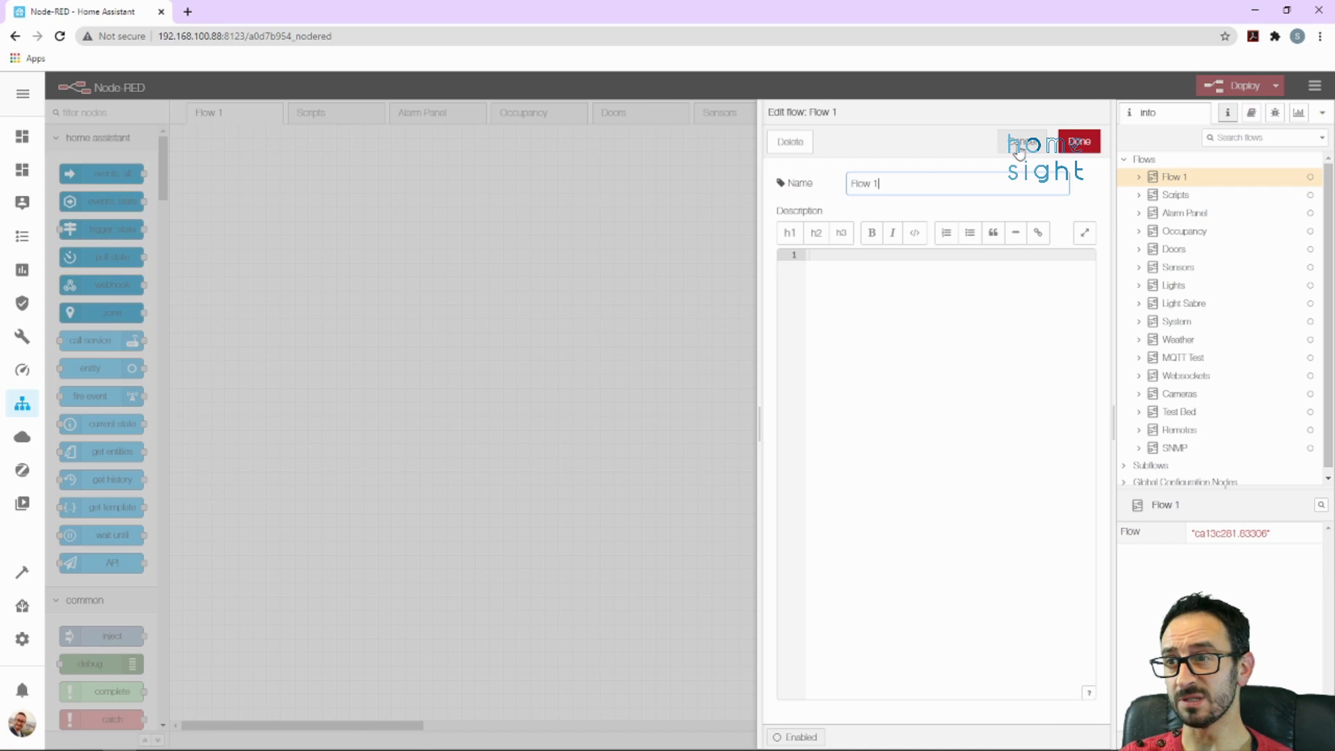
{"action": "type", "text": "Demo"}
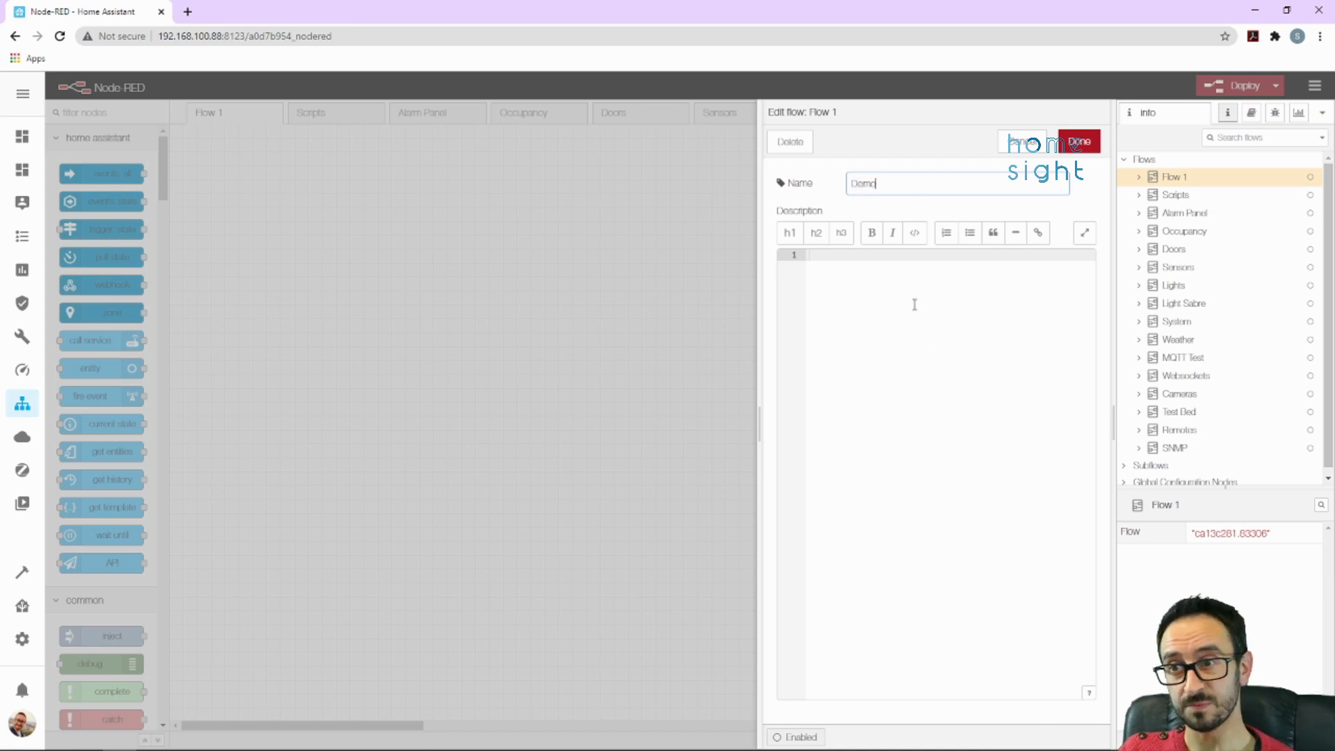
{"action": "left_click", "coordinate": [1079, 142]}
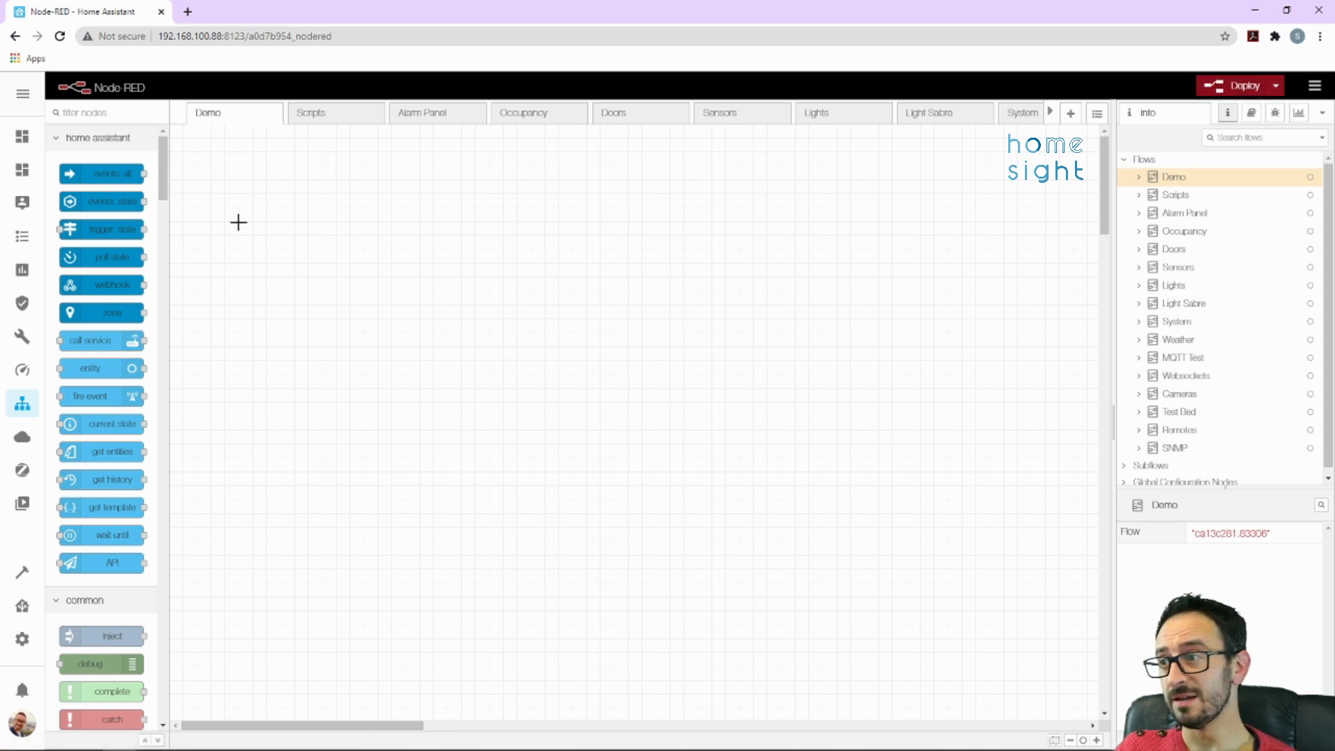
Add an events: state node to the Demo flow and deploy it despite its missing configuration.
{"action": "left_click_drag", "start_coordinate": [112, 202], "coordinate": [404, 284]}
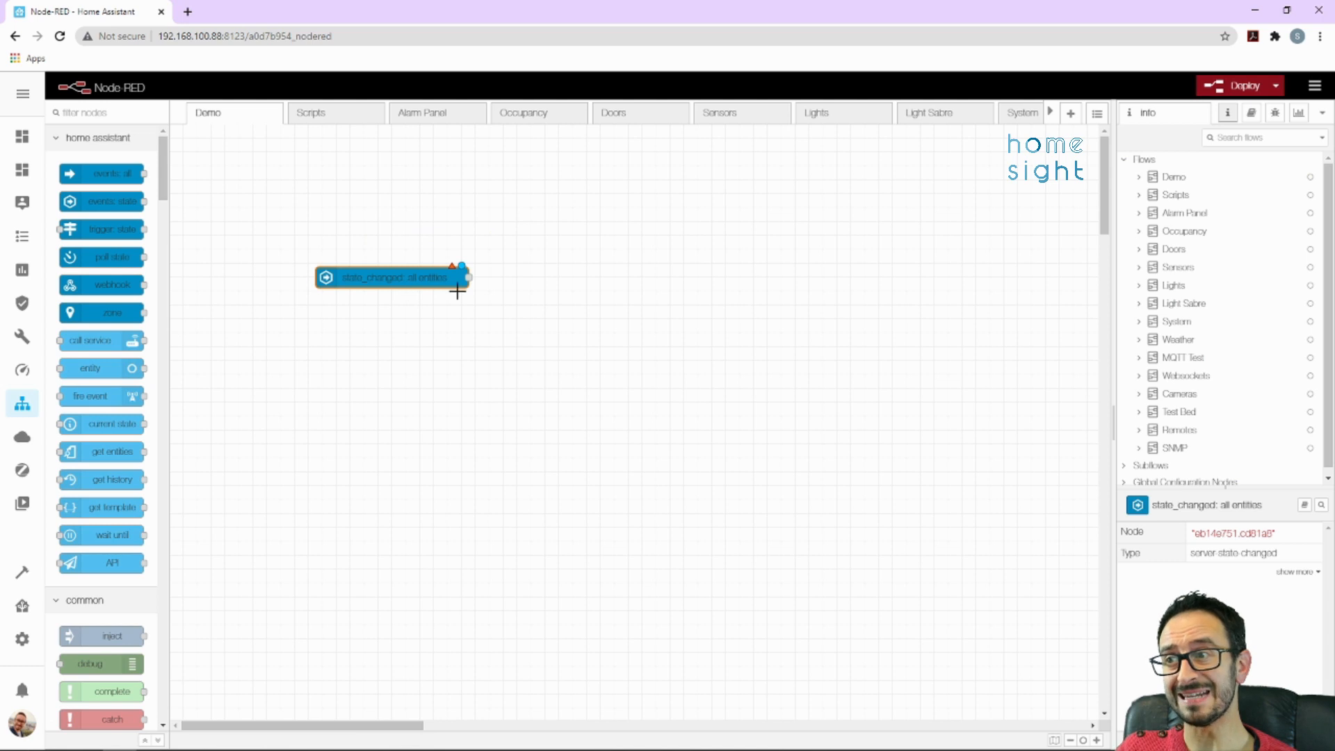
{"action": "left_click", "coordinate": [1224, 98]}
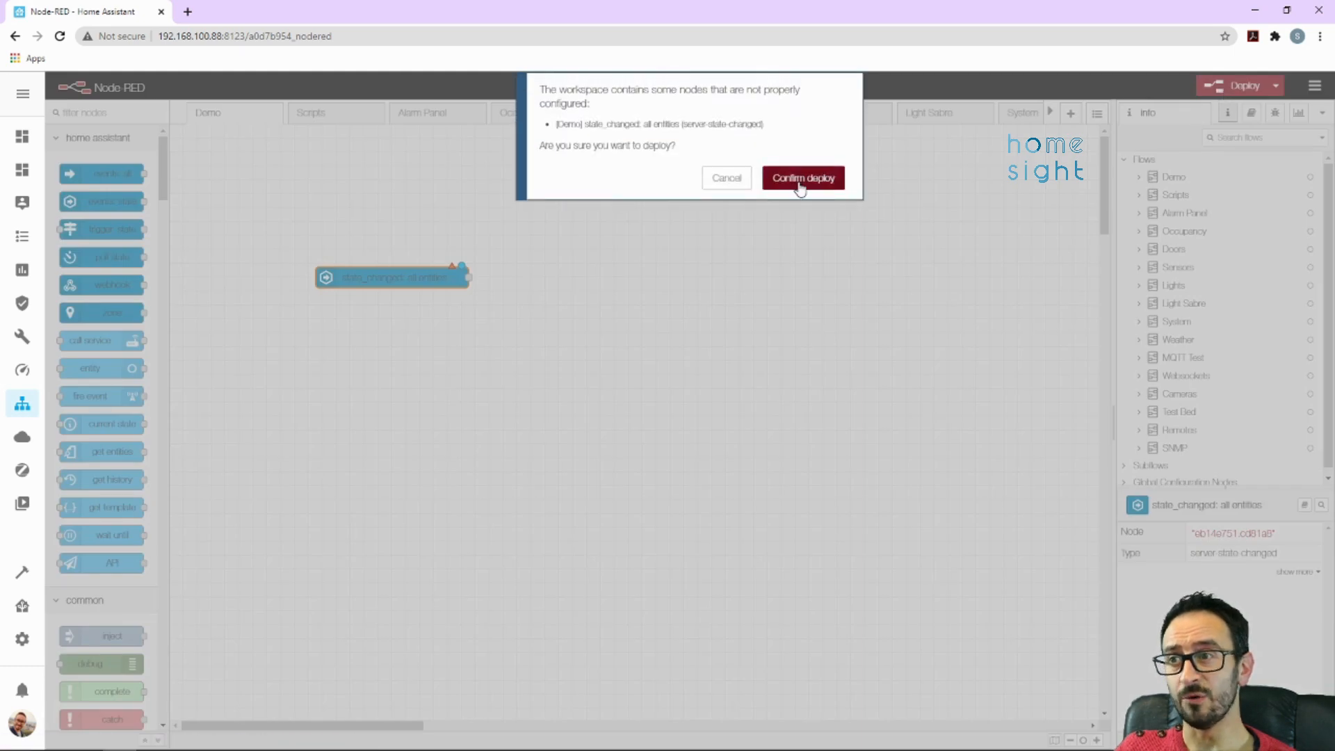
{"action": "left_click", "coordinate": [801, 182]}
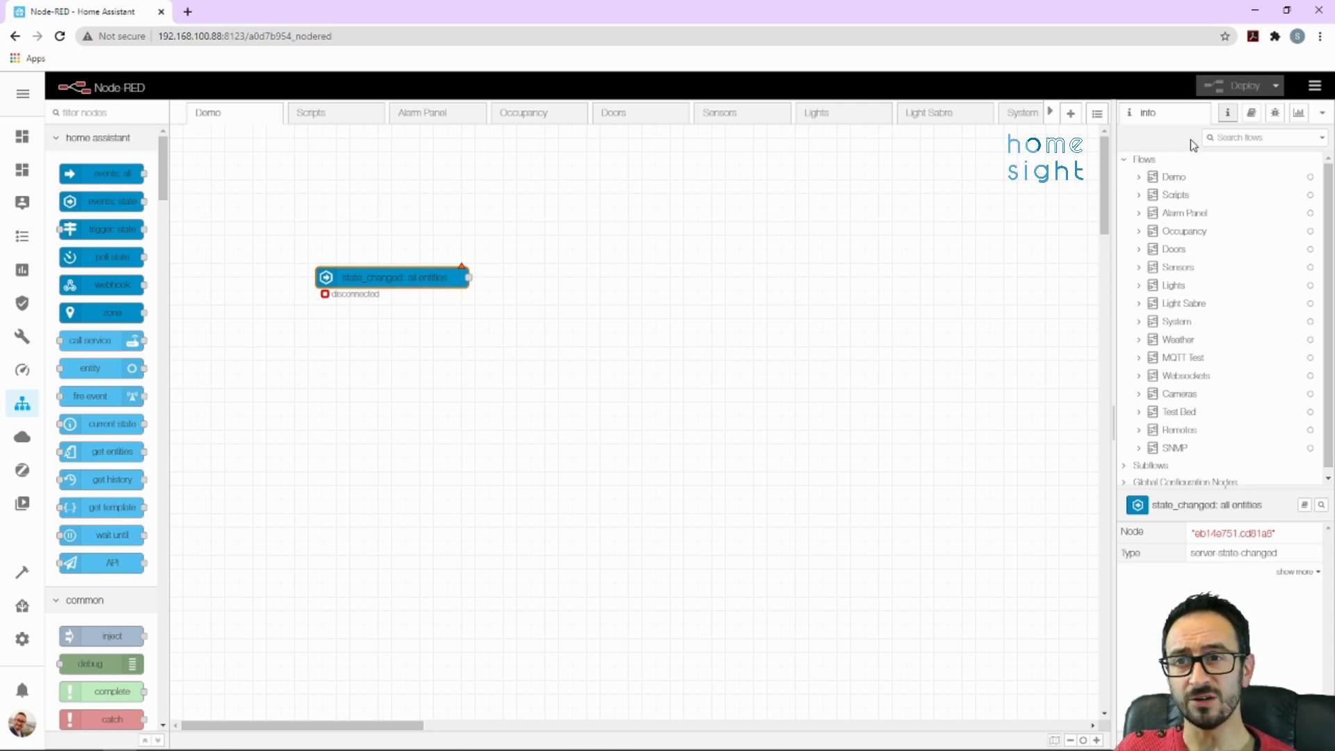
Examine the Demo flow's contents in the flow outline and read the help for its state-changed node.
{"action": "left_click", "coordinate": [1139, 177]}
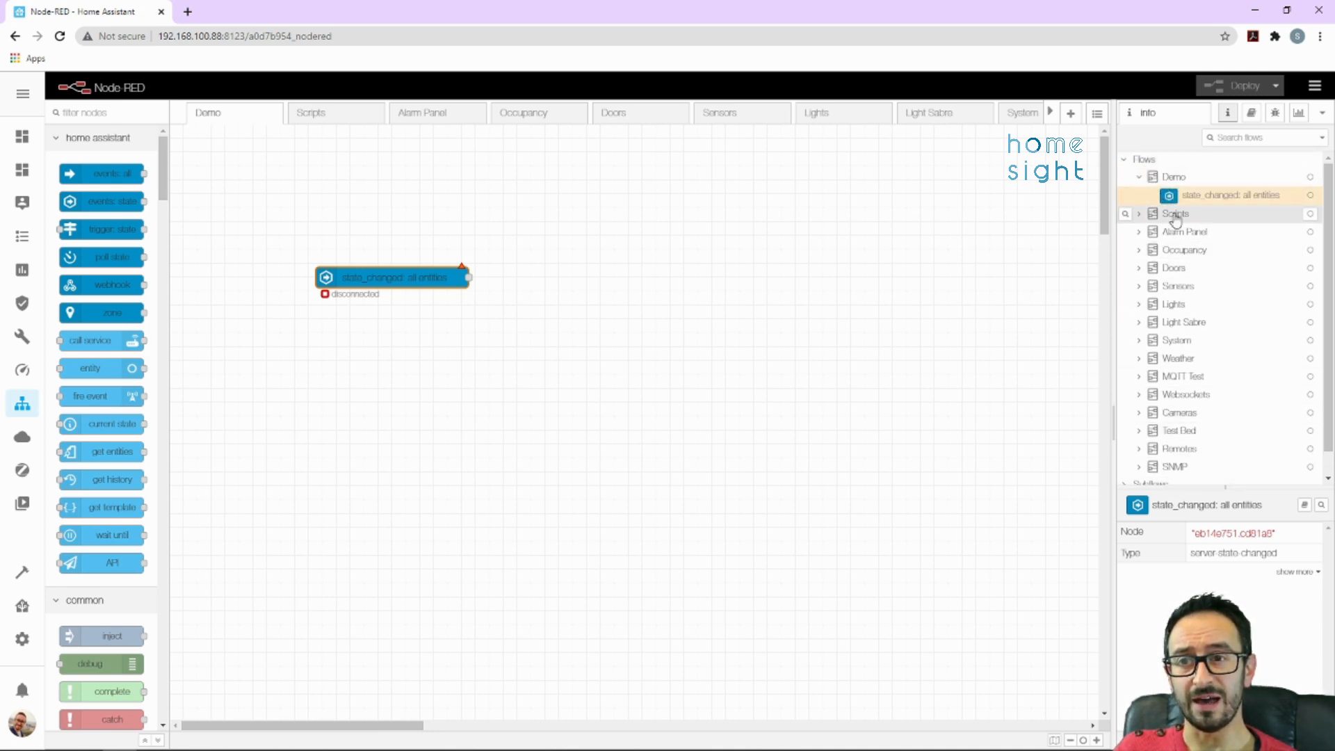
{"action": "left_click", "coordinate": [1140, 177]}
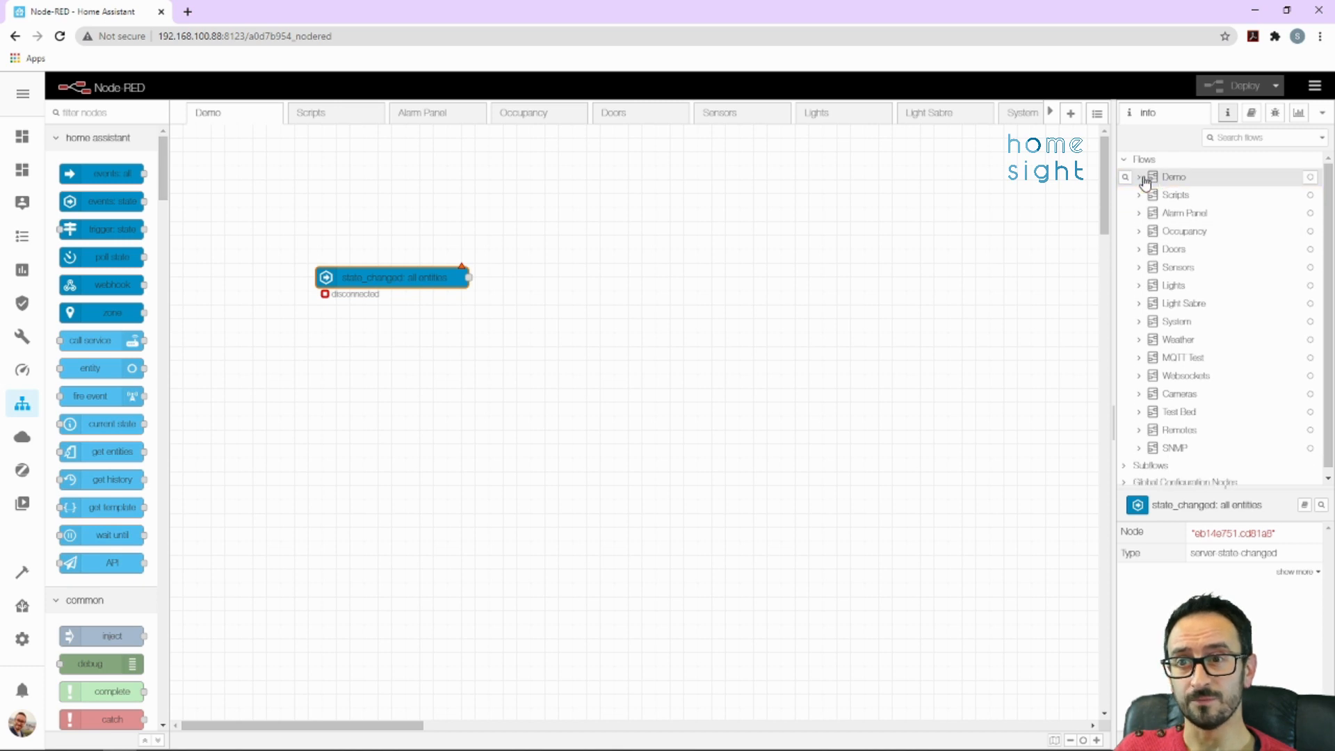
{"action": "left_click", "coordinate": [1251, 115]}
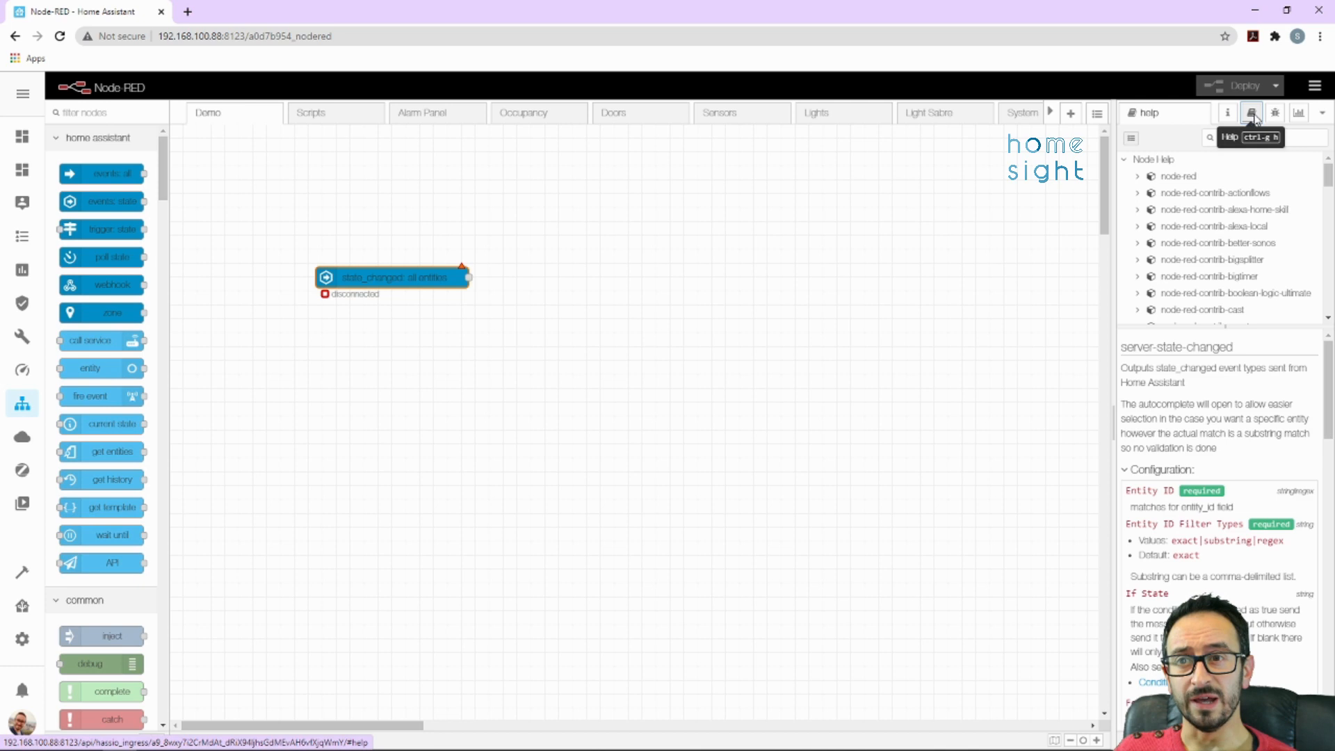
{"action": "left_click_drag", "start_coordinate": [1329, 185], "coordinate": [1306, 164]}
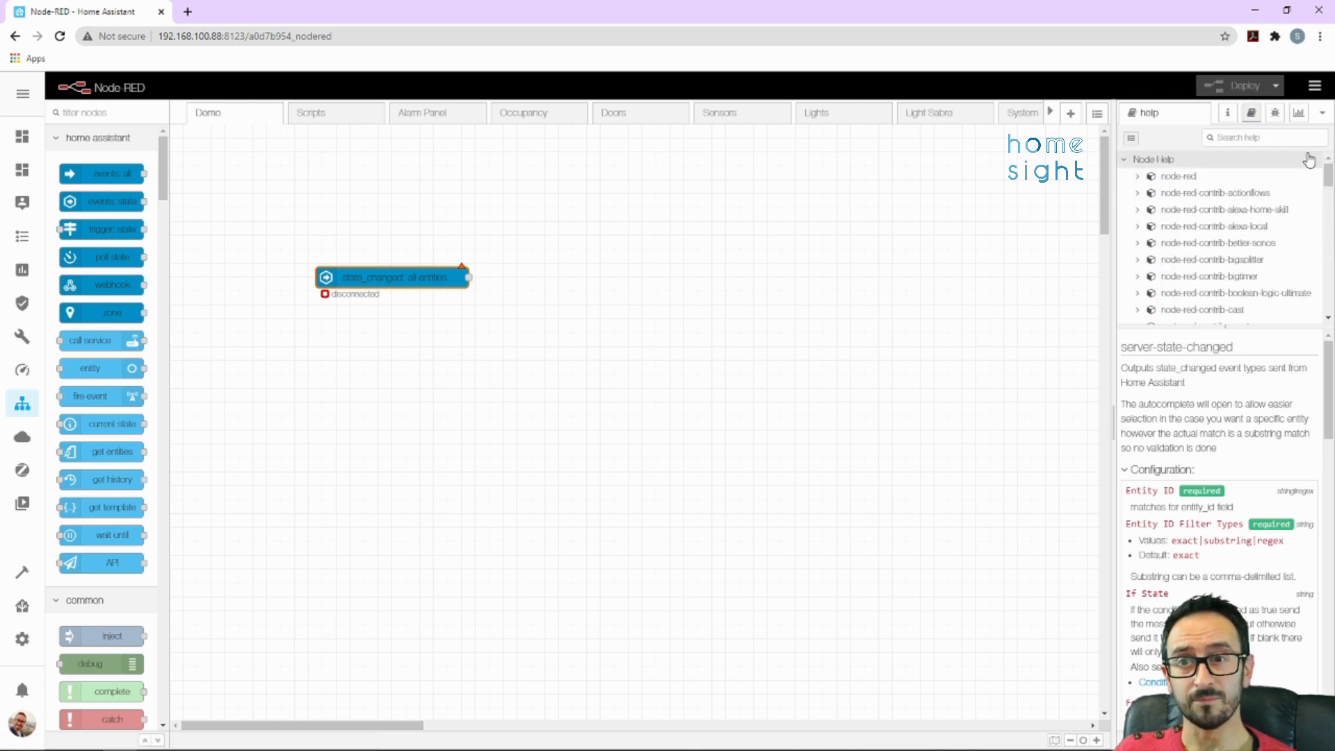
Show the debug messages and filter them to the current flow only.
{"action": "left_click", "coordinate": [1278, 119]}
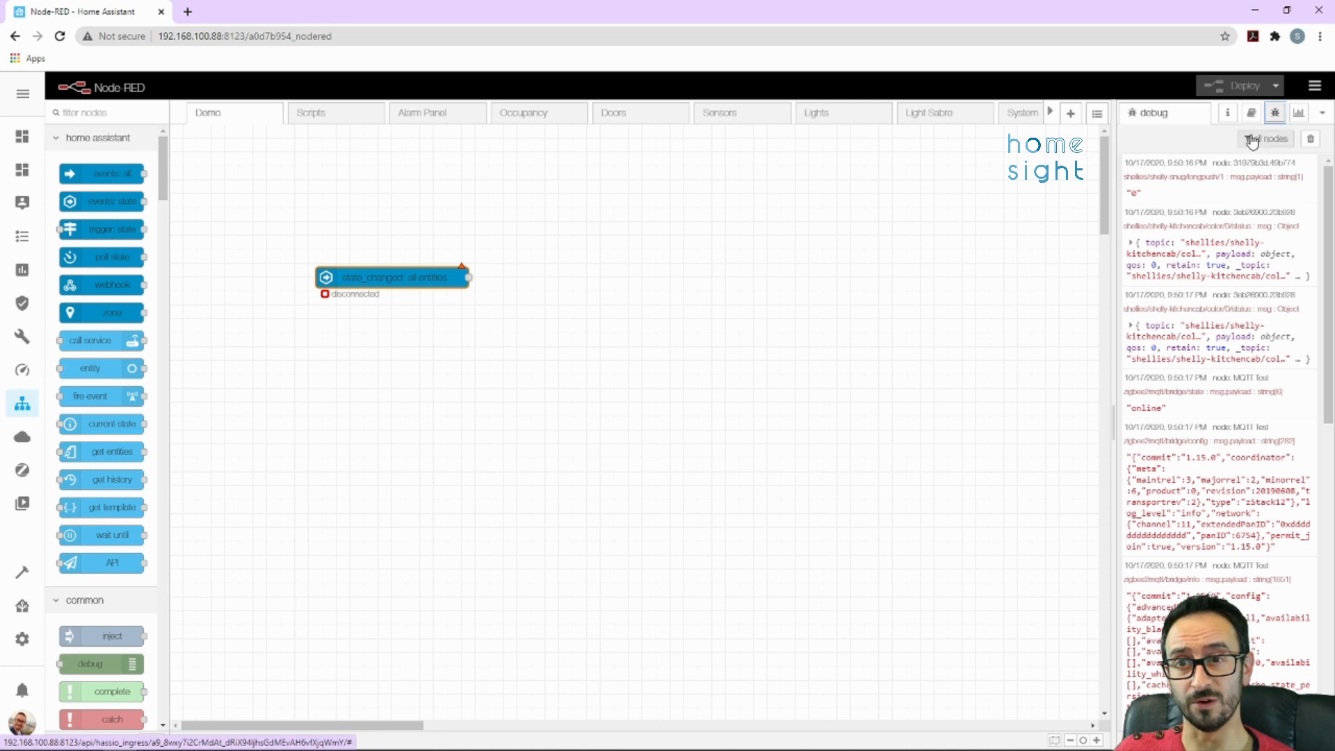
{"action": "left_click", "coordinate": [1267, 139]}
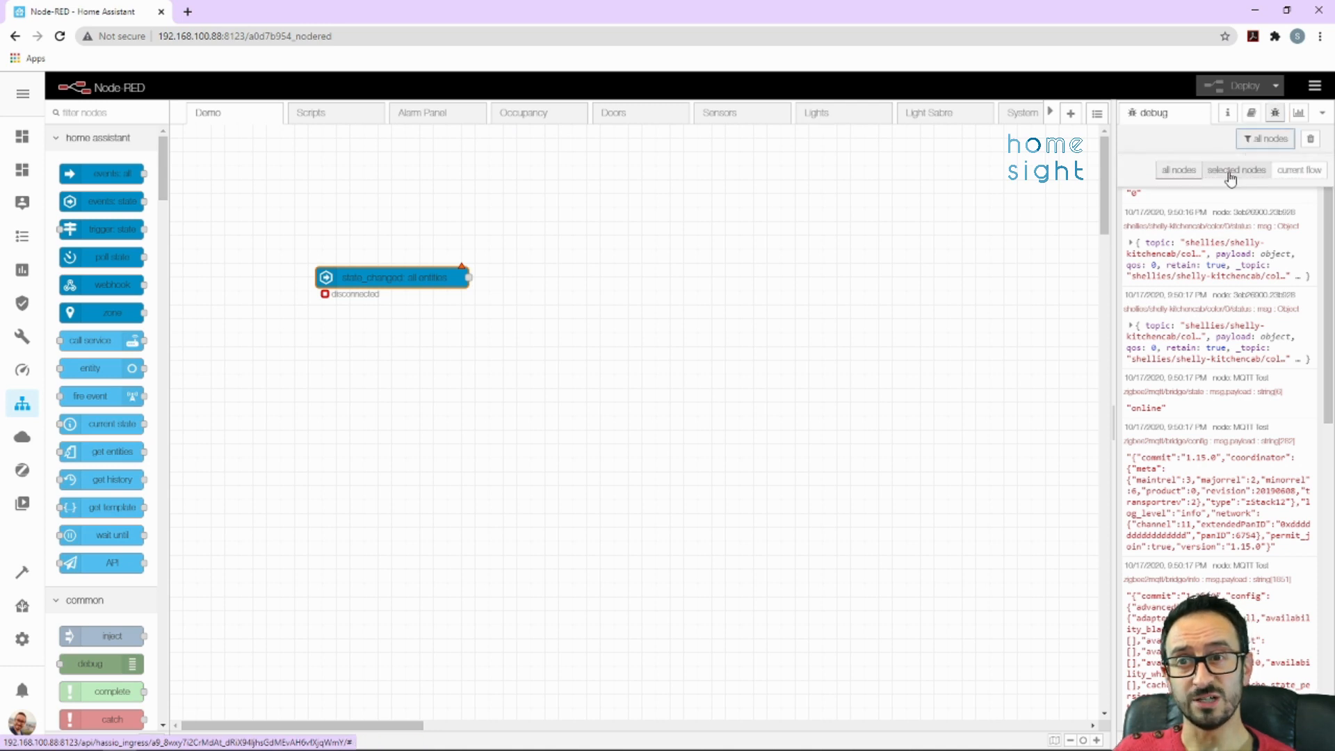
{"action": "left_click", "coordinate": [1282, 171]}
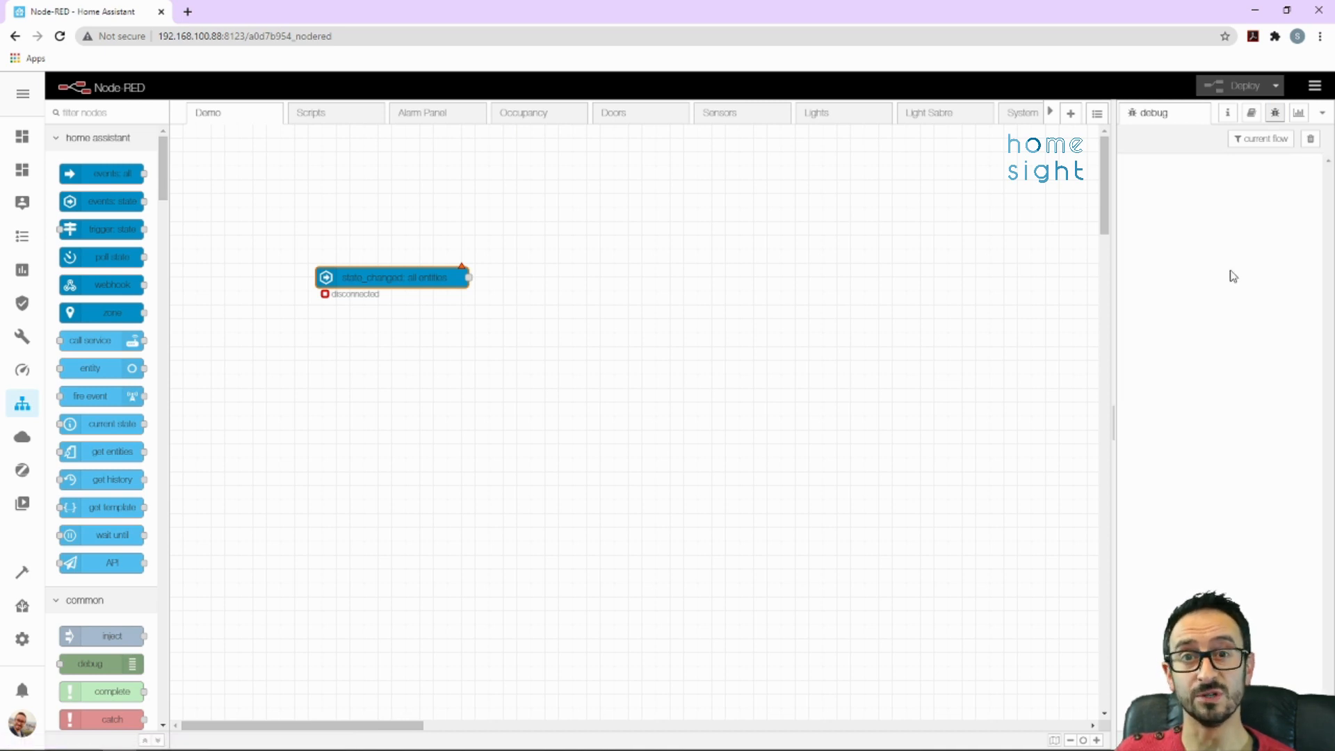
Examine the options for importing nodes from flow JSON, and leave without importing anything.
{"action": "left_click", "coordinate": [1316, 89]}
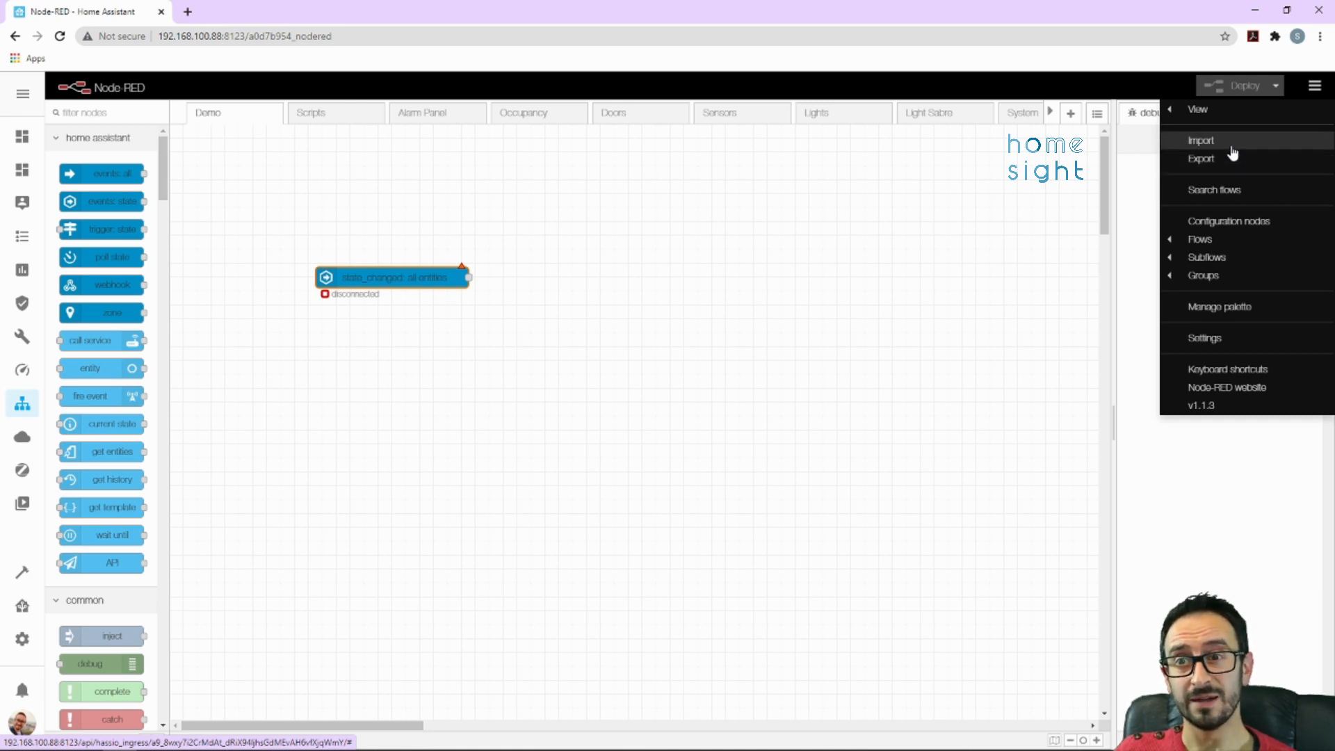
{"action": "left_click", "coordinate": [1201, 141]}
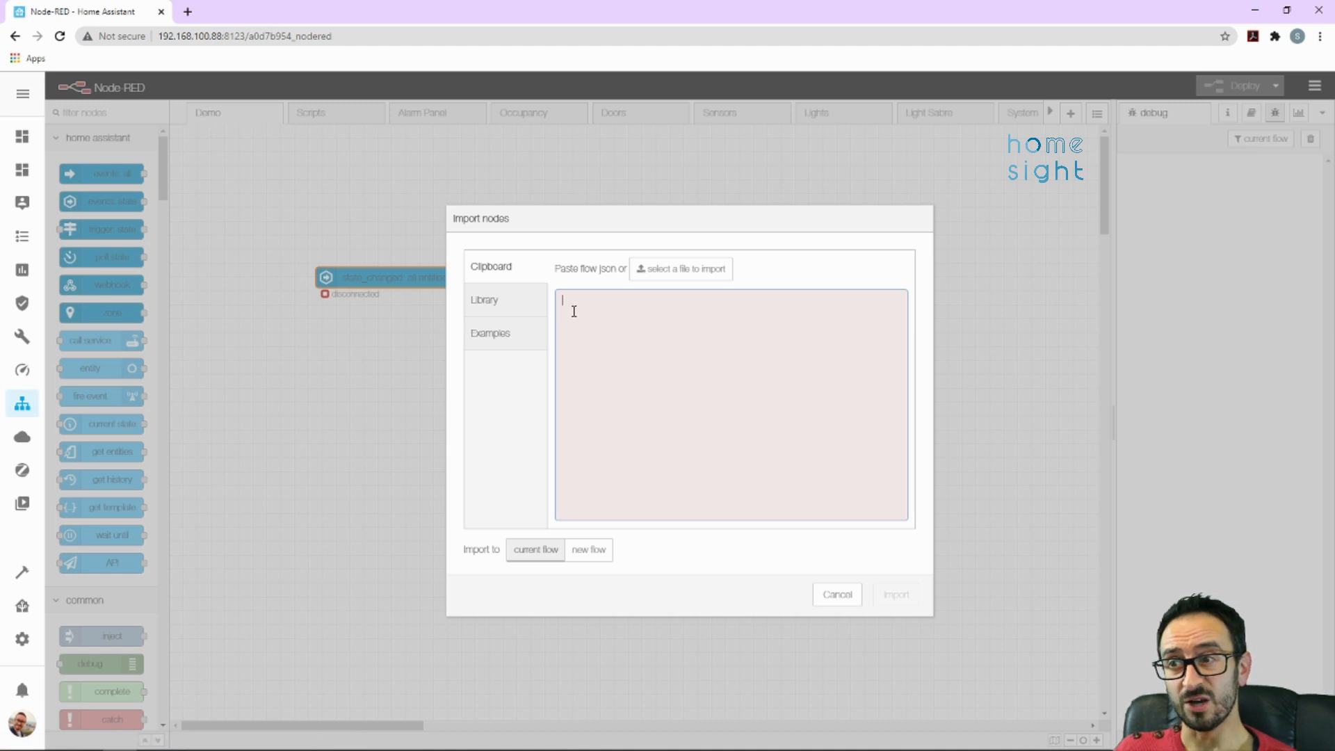
{"action": "left_click_drag", "start_coordinate": [599, 269], "coordinate": [618, 270]}
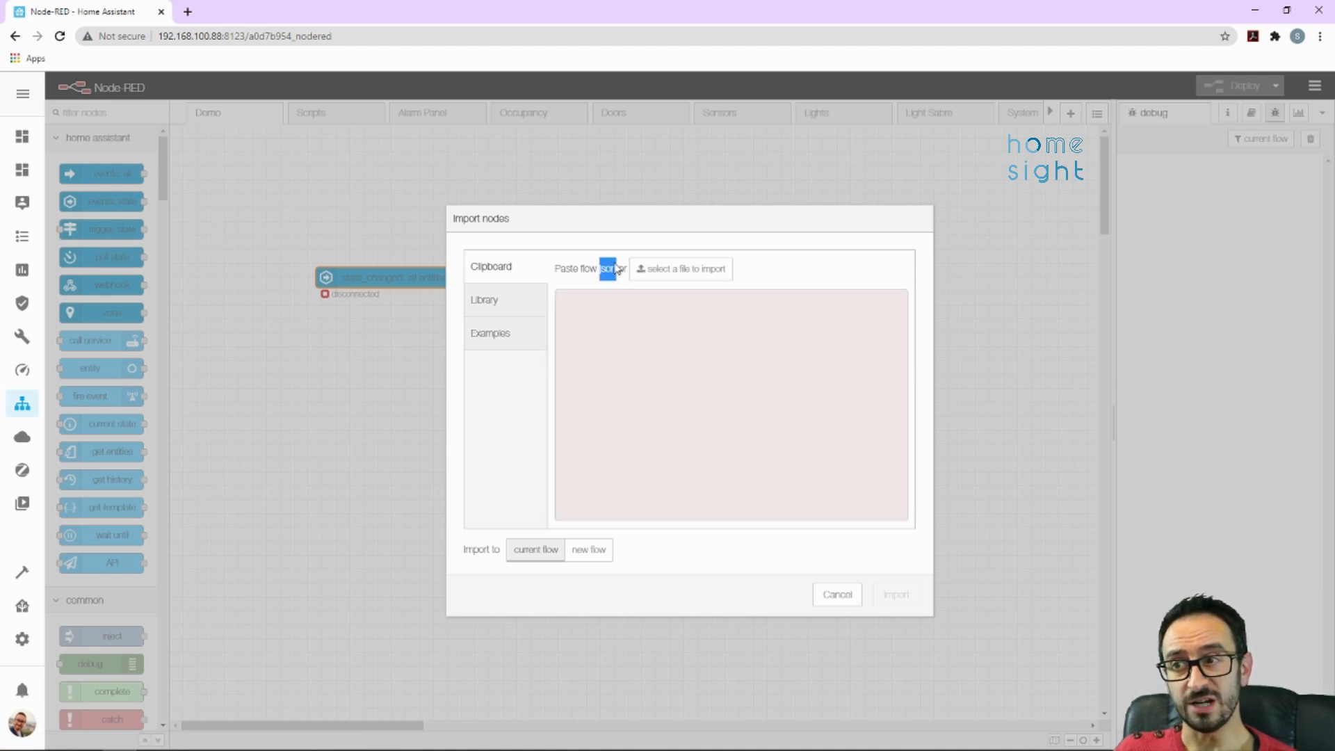
{"action": "left_click", "coordinate": [655, 340]}
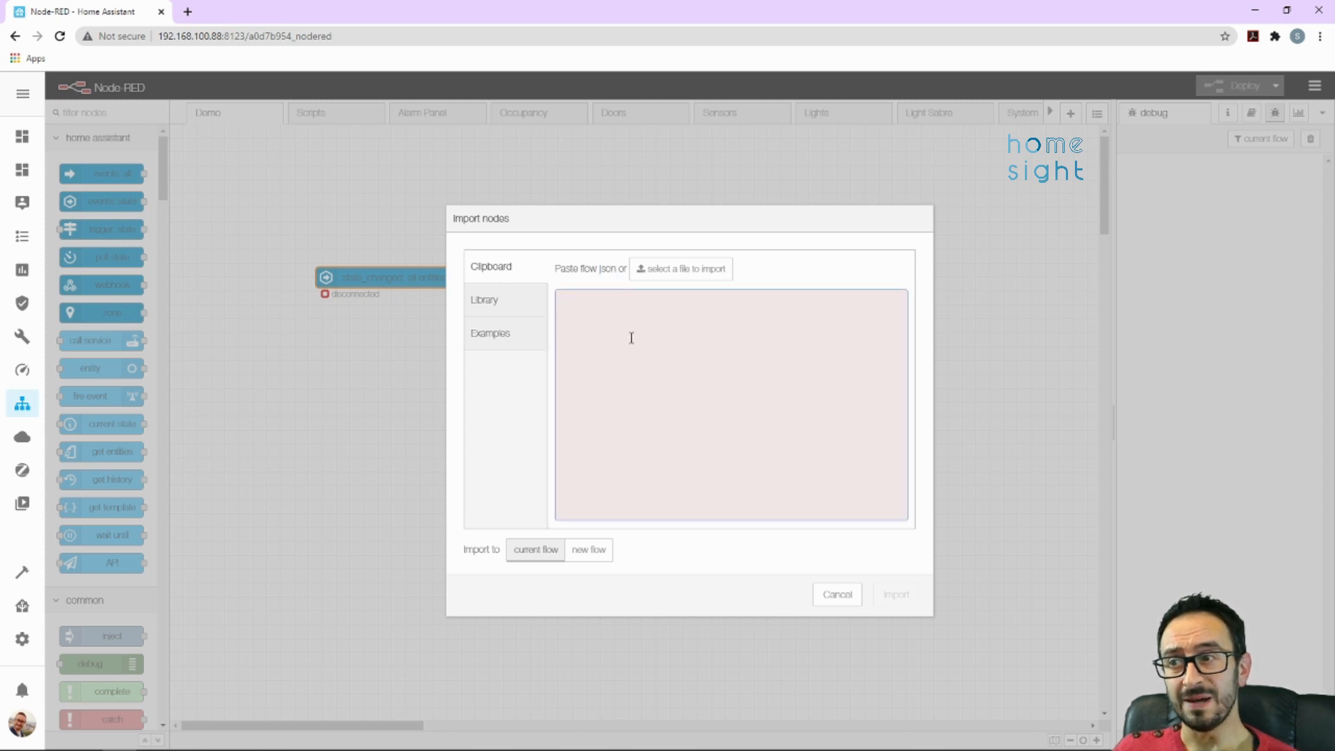
{"action": "left_click", "coordinate": [838, 595]}
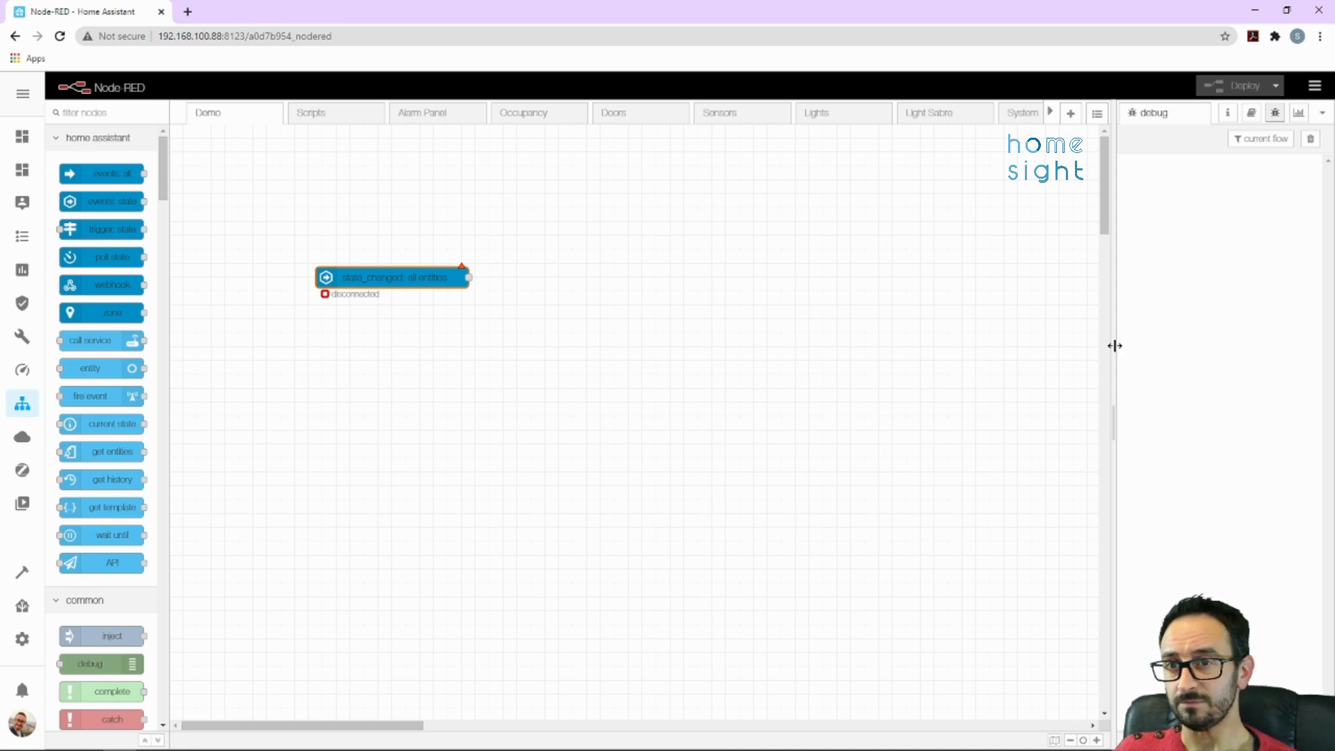
Open the palette manager and browse the list of node packages already installed.
{"action": "left_click", "coordinate": [1315, 85]}
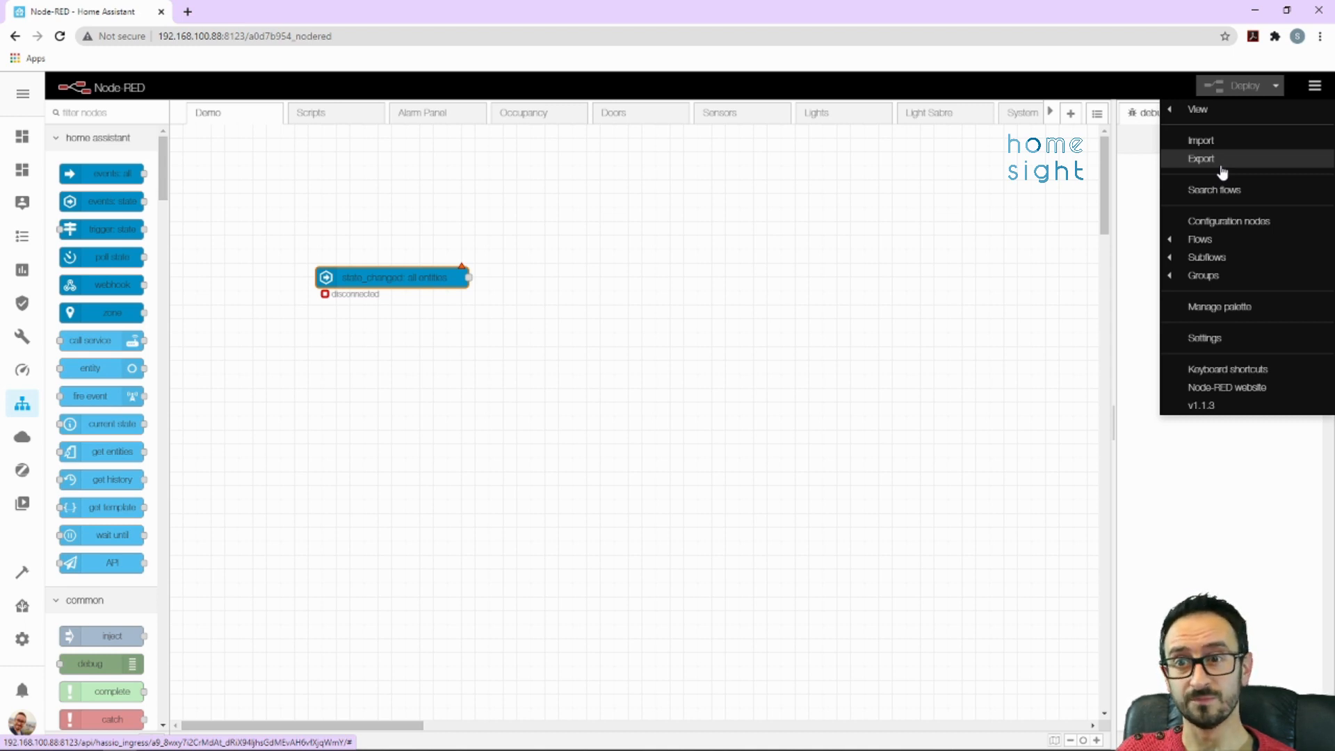
{"action": "left_click", "coordinate": [1219, 308]}
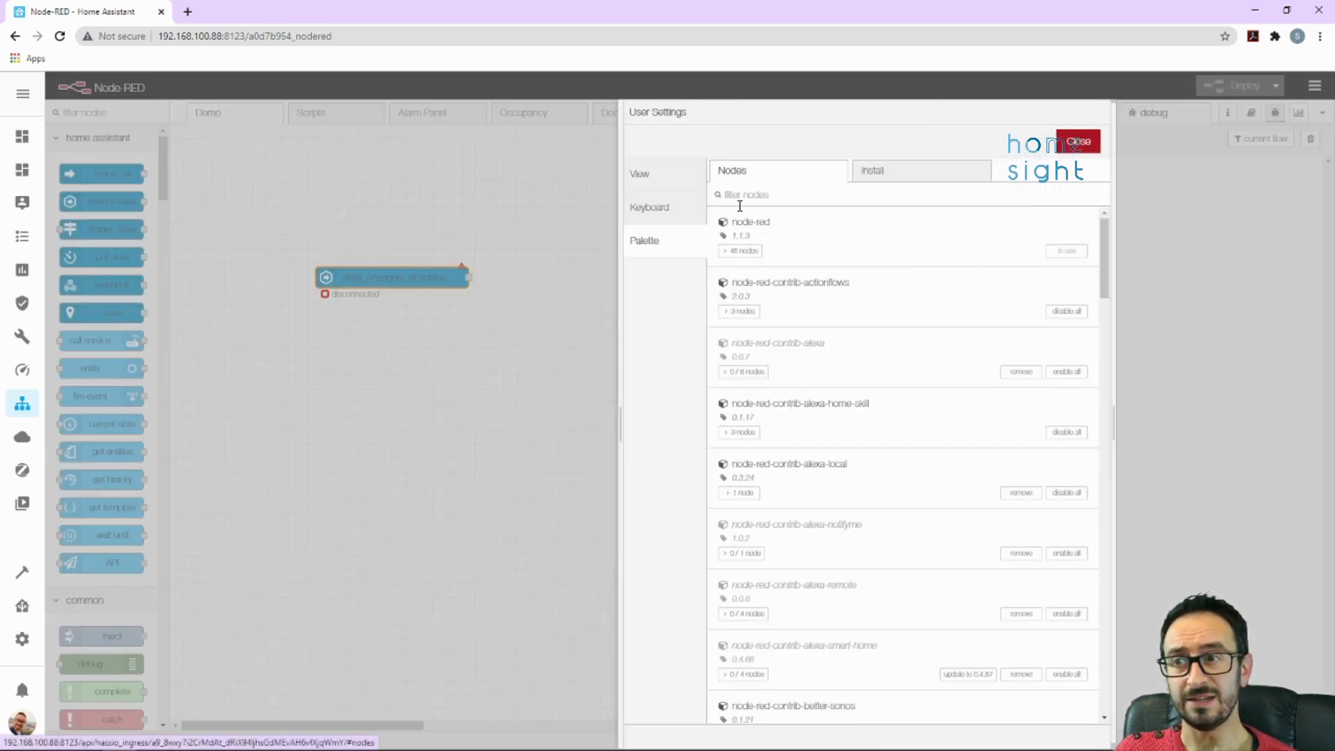
{"action": "scroll", "coordinate": [783, 556], "scroll_direction": "down", "scroll_amount": 4}
{"action": "scroll", "coordinate": [784, 558], "scroll_direction": "down", "scroll_amount": 5}
{"action": "scroll", "coordinate": [784, 558], "scroll_direction": "up", "scroll_amount": 9}
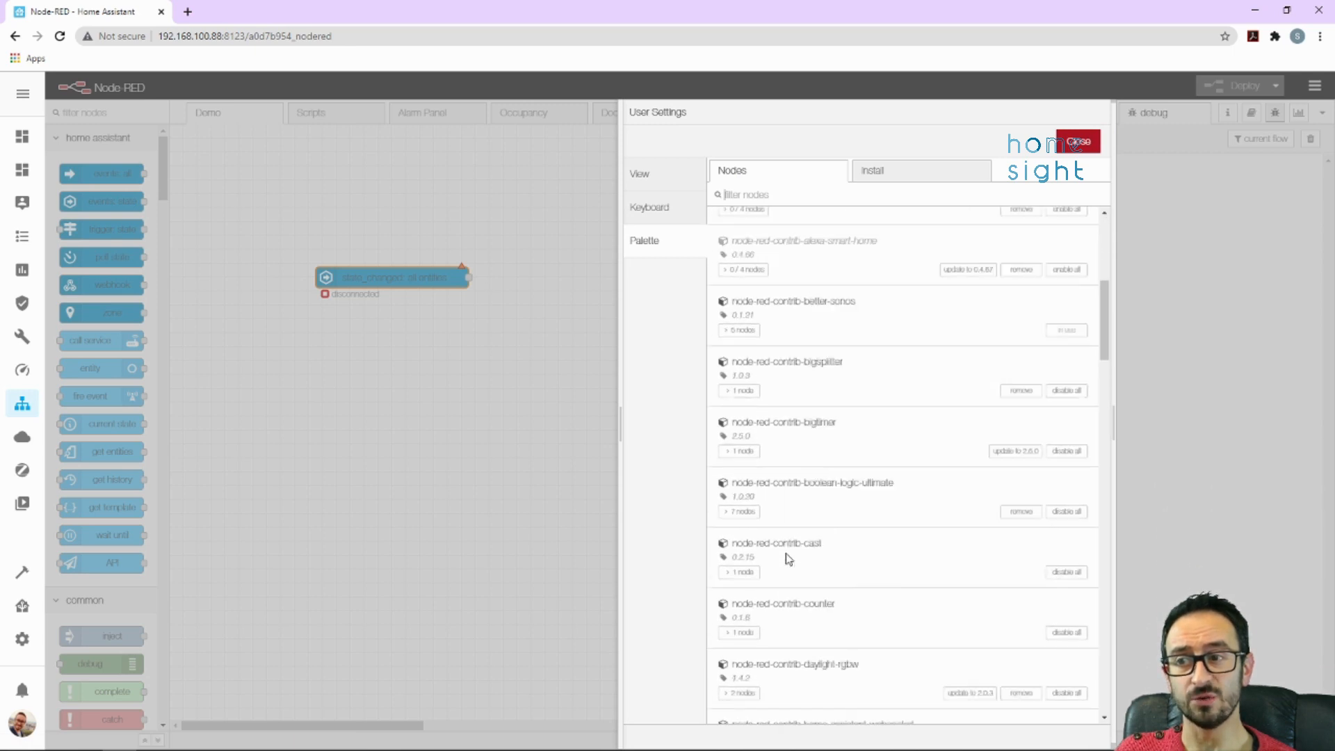
Search the modules available for installation for "time".
{"action": "left_click", "coordinate": [890, 182]}
{"action": "left_click_drag", "start_coordinate": [860, 260], "coordinate": [879, 260]}
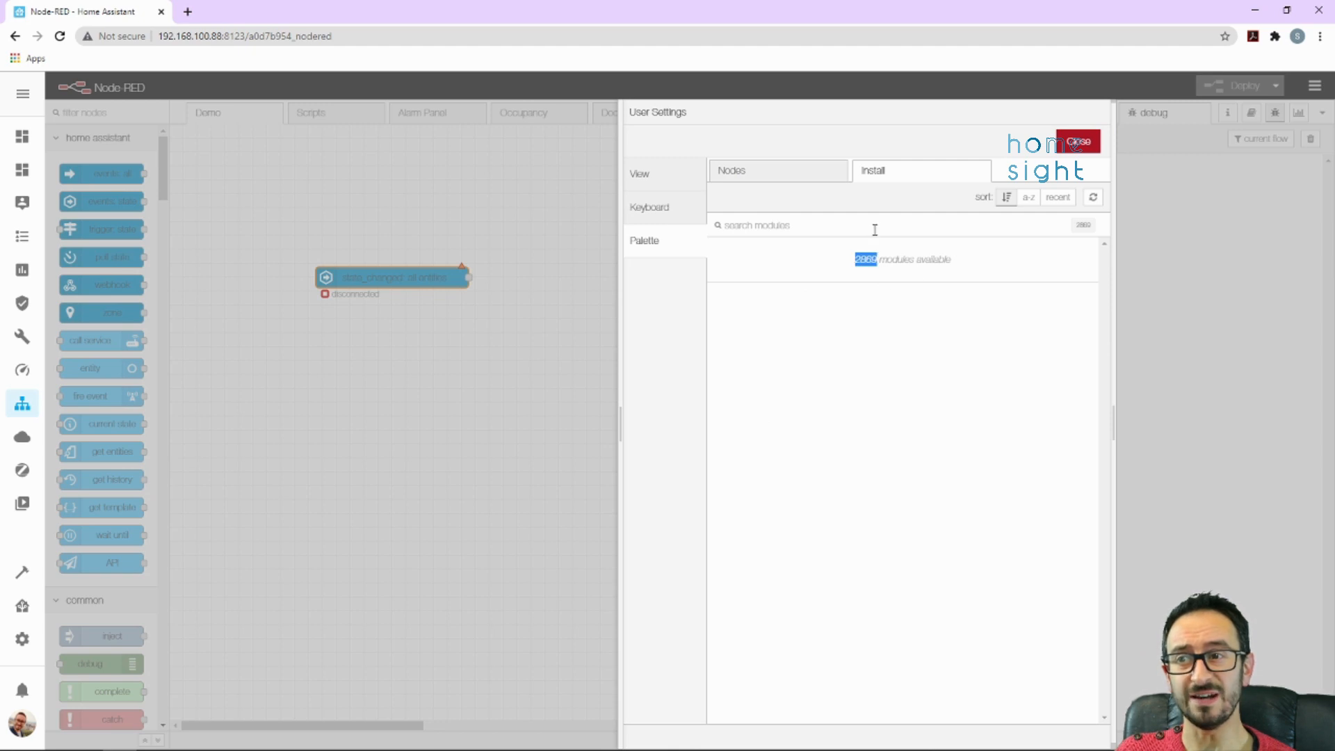
{"action": "left_click", "coordinate": [875, 227]}
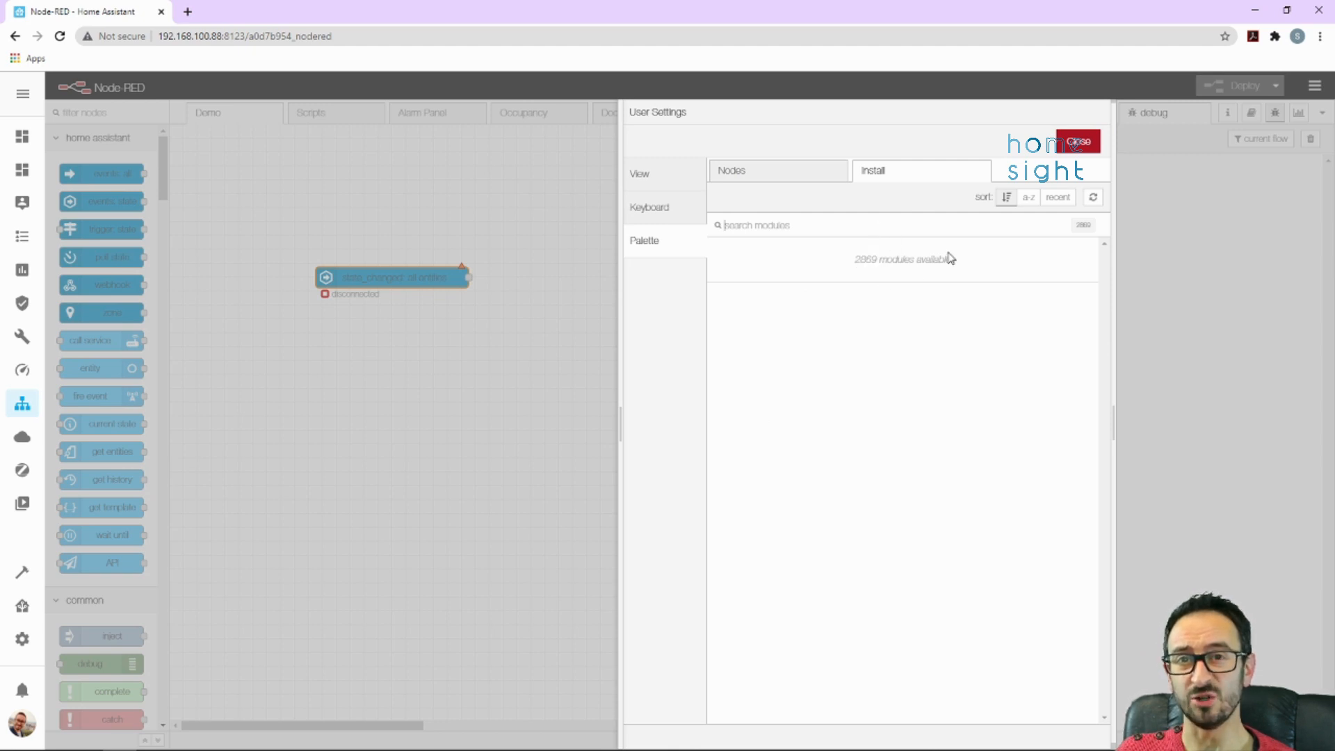
{"action": "type", "text": "time"}
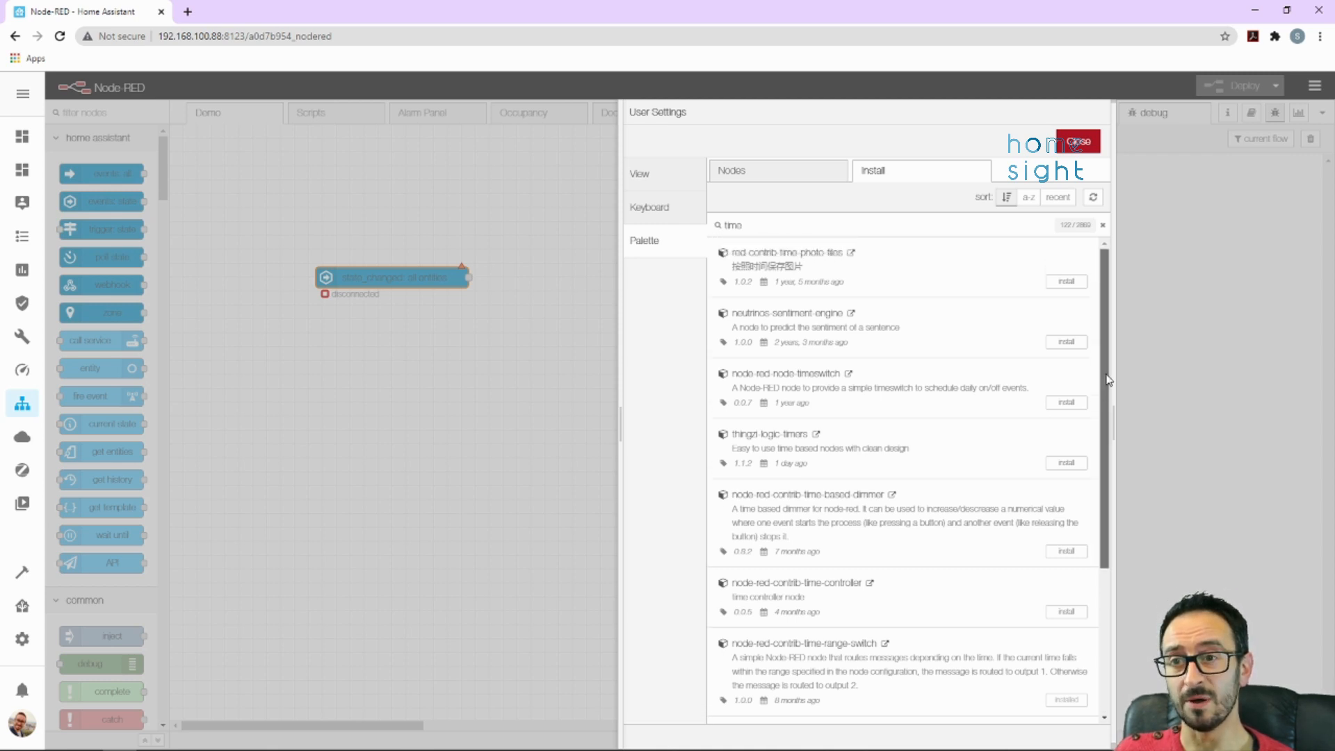
Search the modules available for installation for "sonos", and close the user settings.
{"action": "left_click_drag", "start_coordinate": [789, 230], "coordinate": [554, 229]}
{"action": "type", "text": "sonos"}
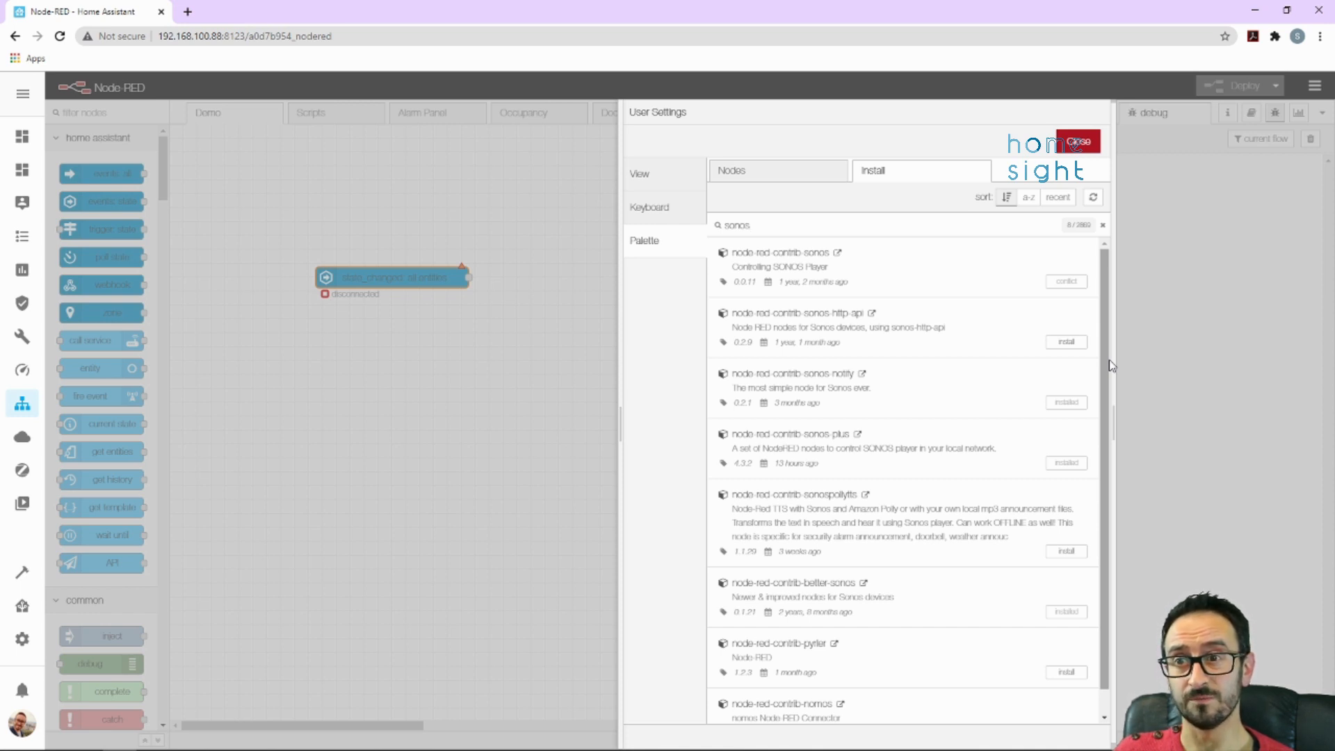
{"action": "left_click", "coordinate": [755, 176]}
{"action": "left_click", "coordinate": [1078, 141]}
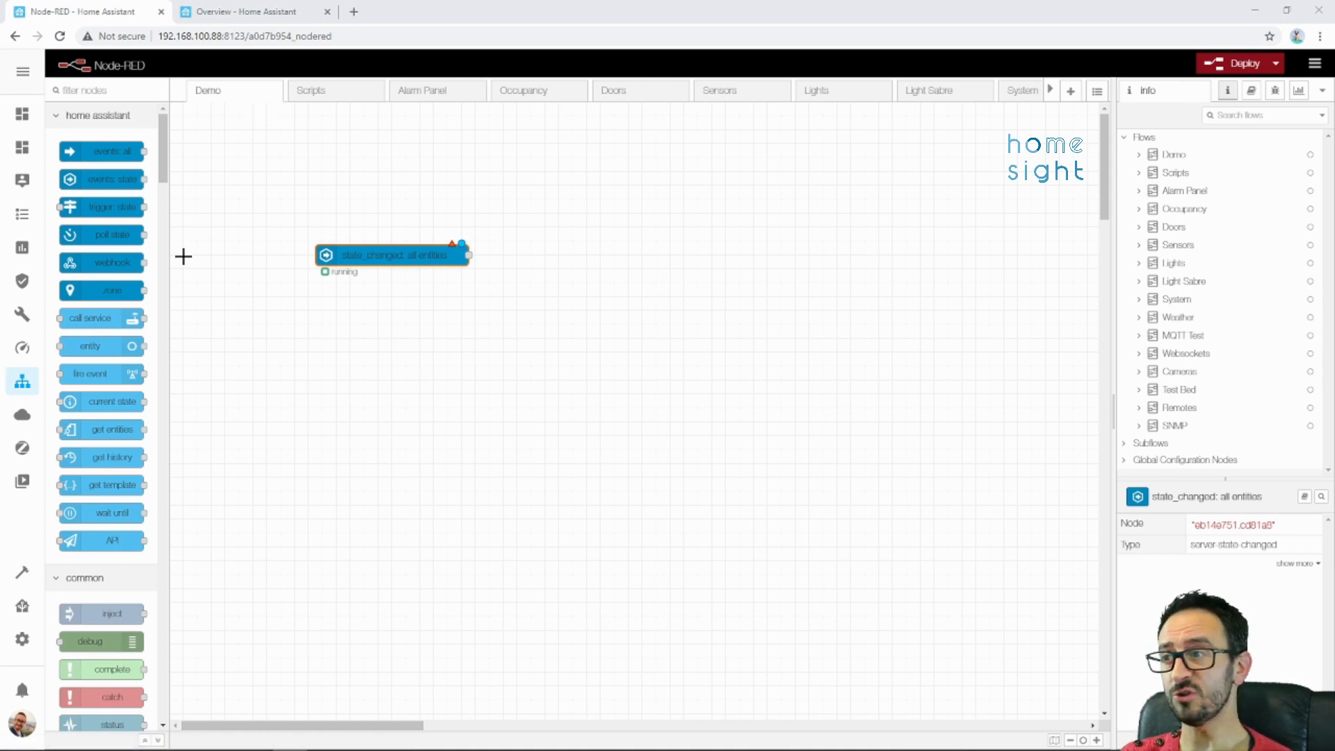
Open the state_changed node and examine the new server settings with the Home Assistant Add-on option on and off, without adding a server.
{"action": "double_click", "coordinate": [432, 256]}
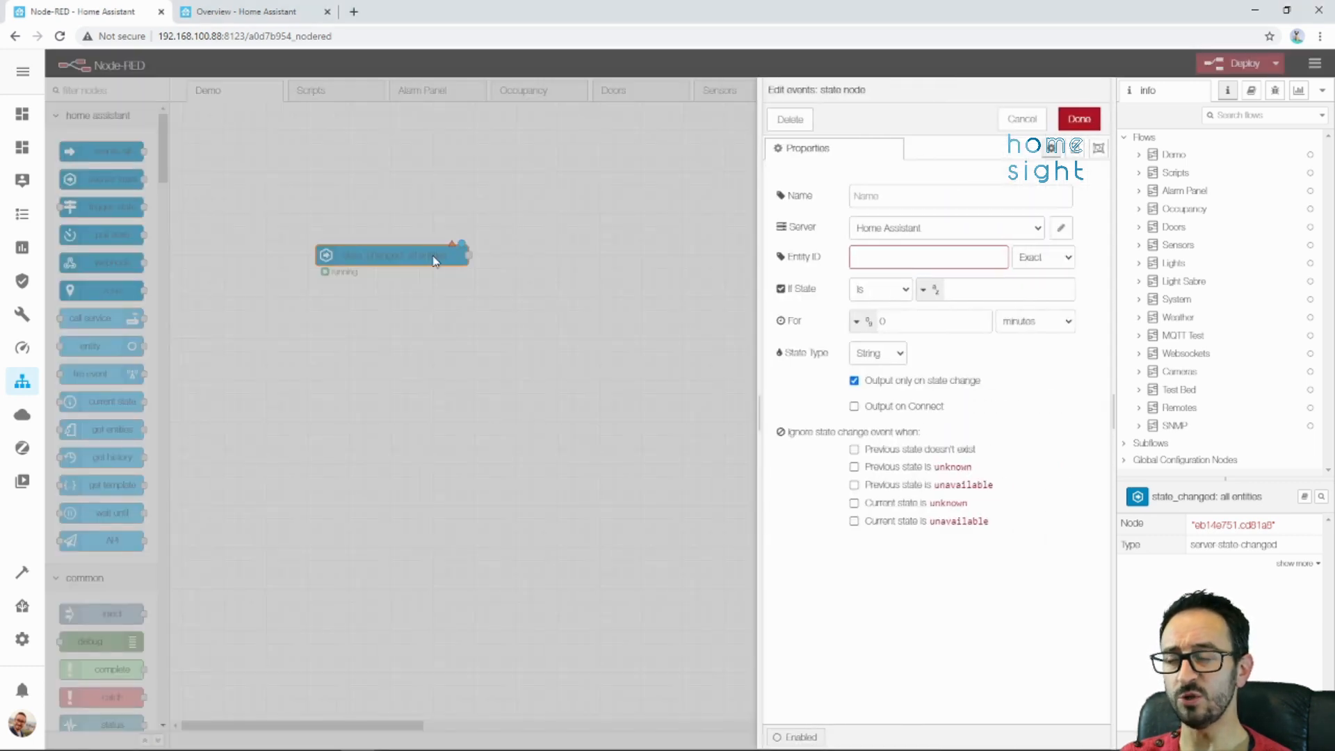
{"action": "left_click", "coordinate": [970, 235]}
{"action": "left_click", "coordinate": [930, 258]}
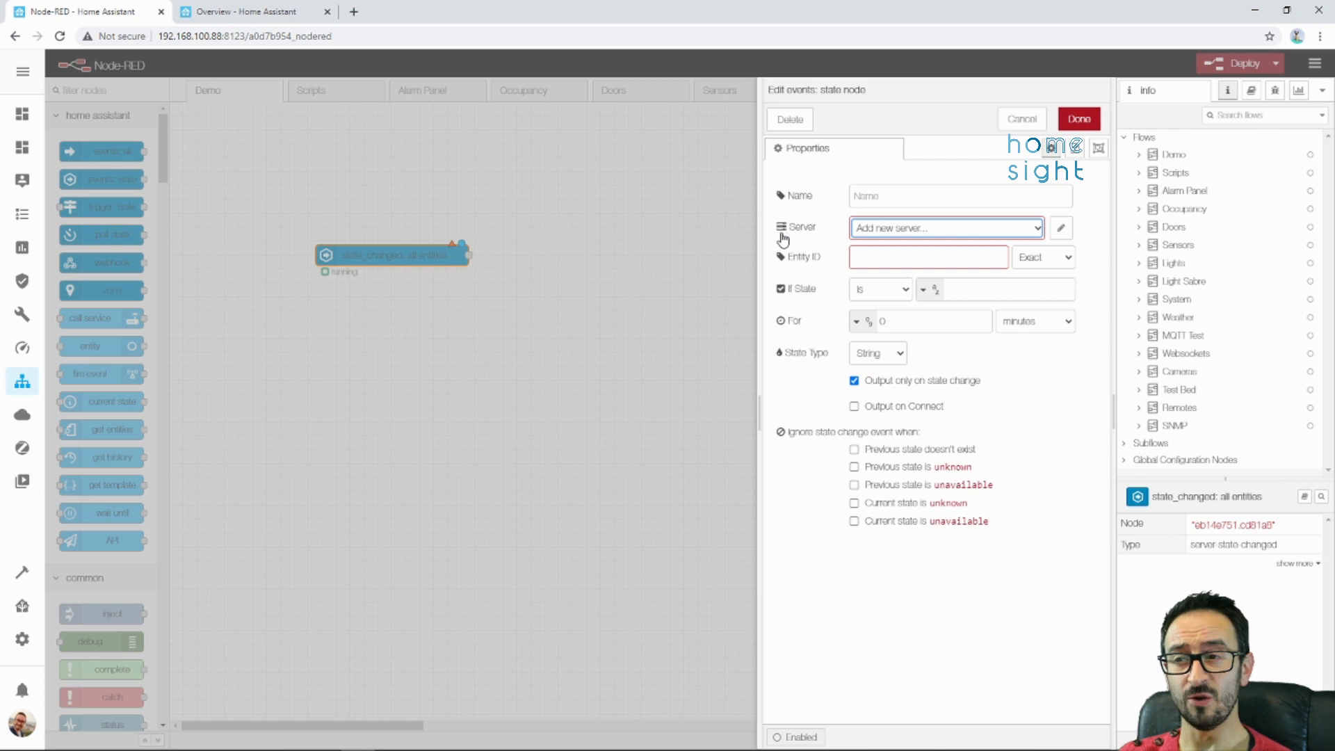
{"action": "left_click", "coordinate": [1062, 228]}
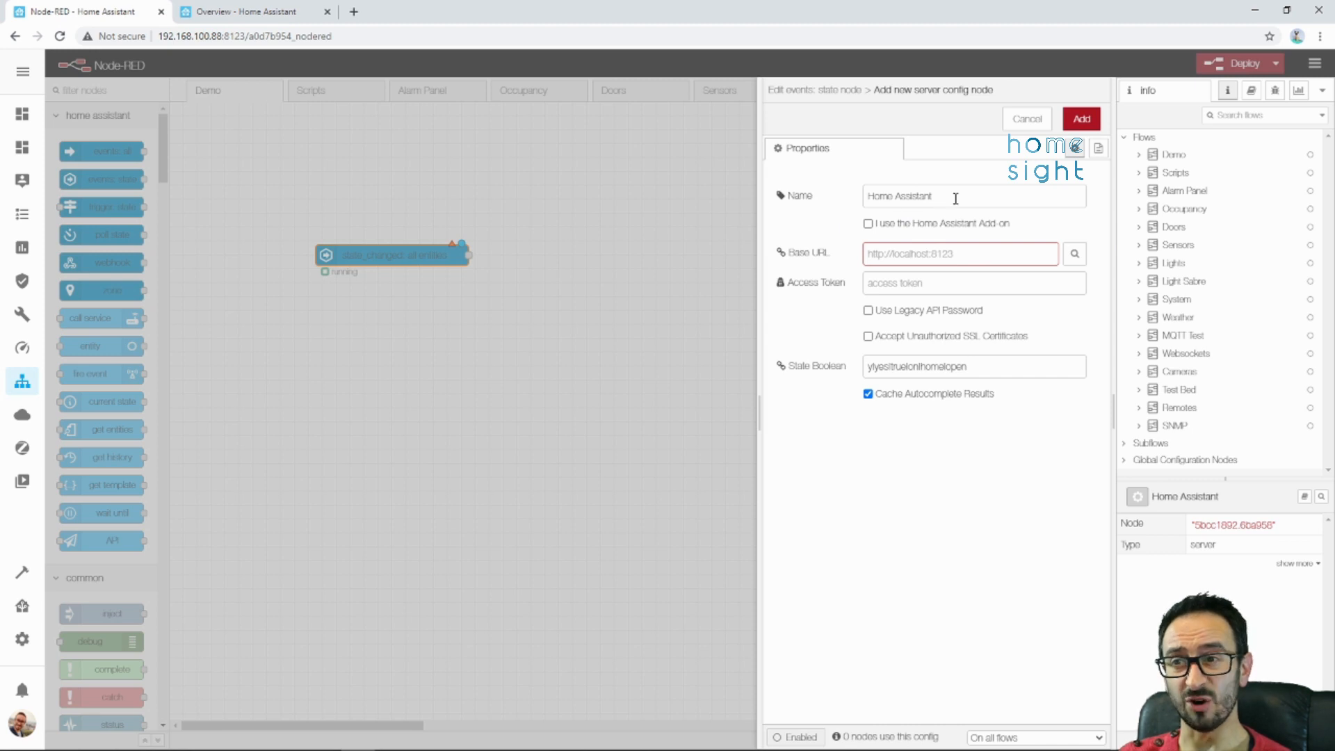
{"action": "left_click", "coordinate": [869, 224]}
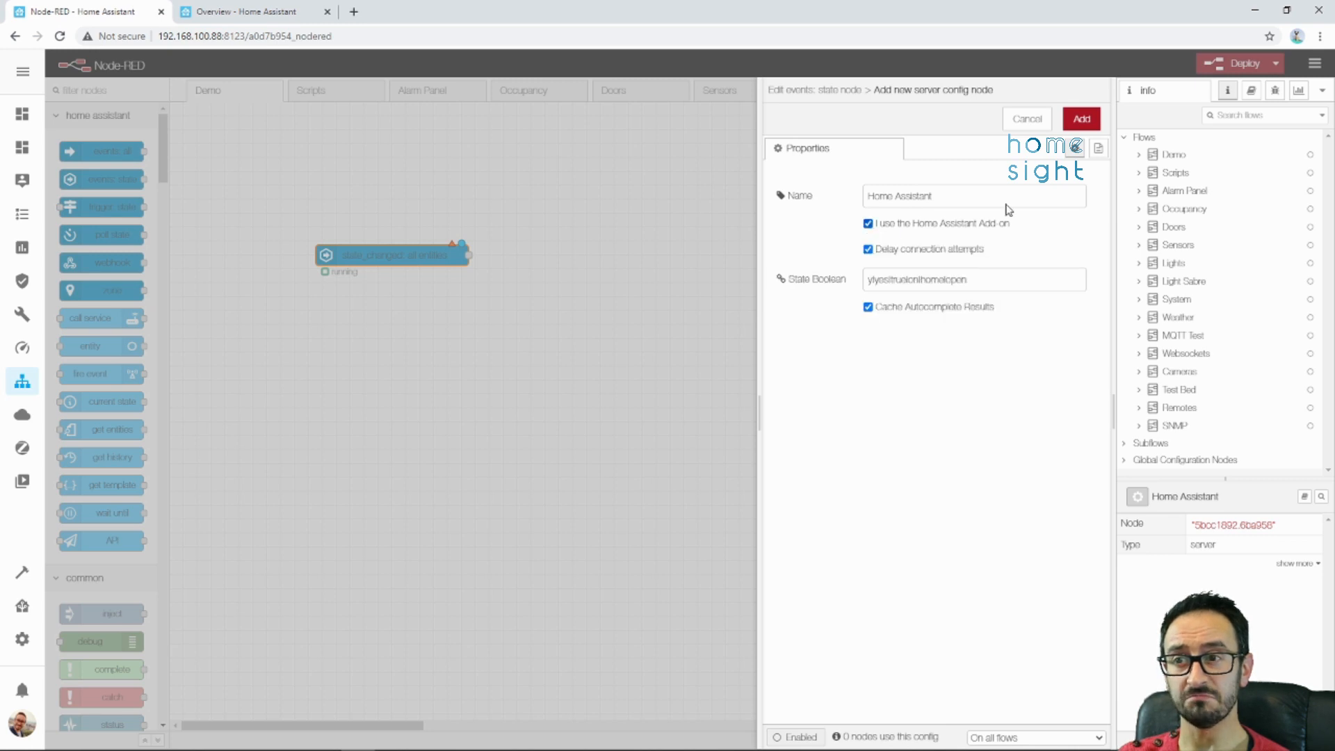
{"action": "left_click", "coordinate": [868, 226]}
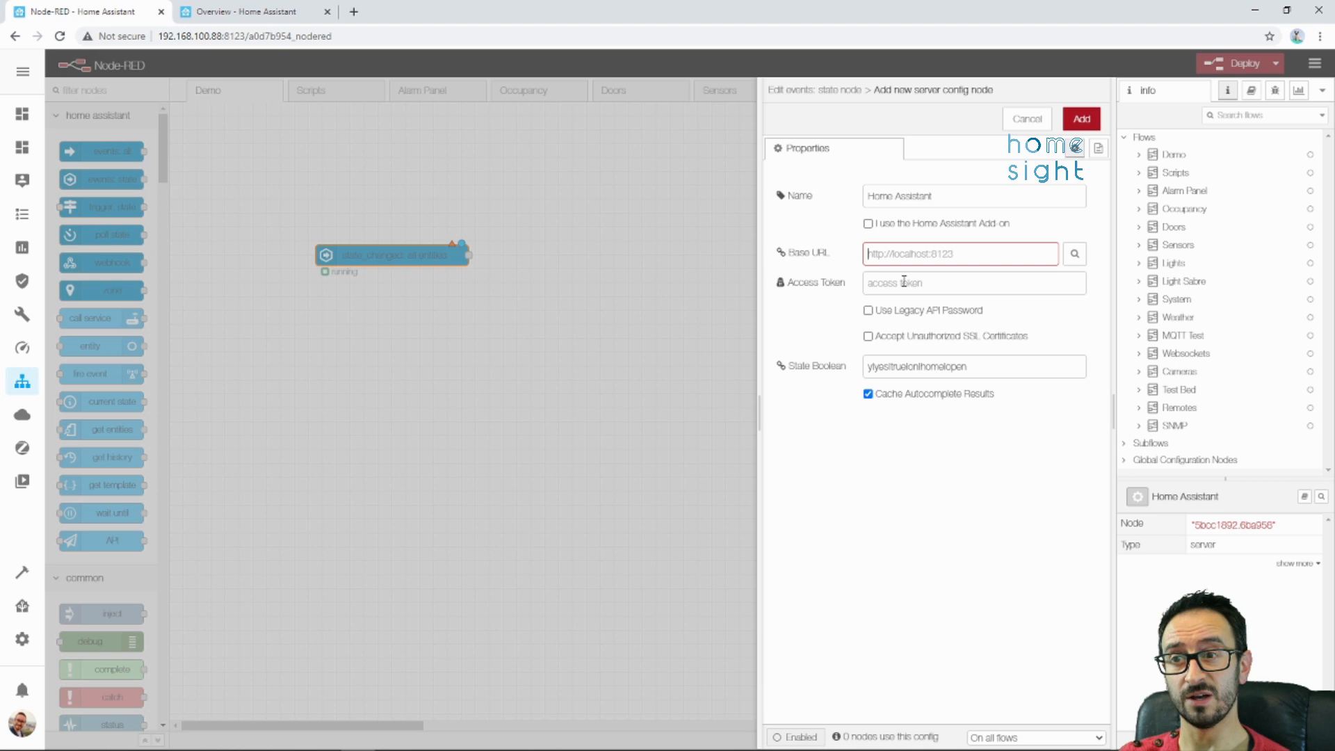
{"action": "left_click", "coordinate": [877, 228]}
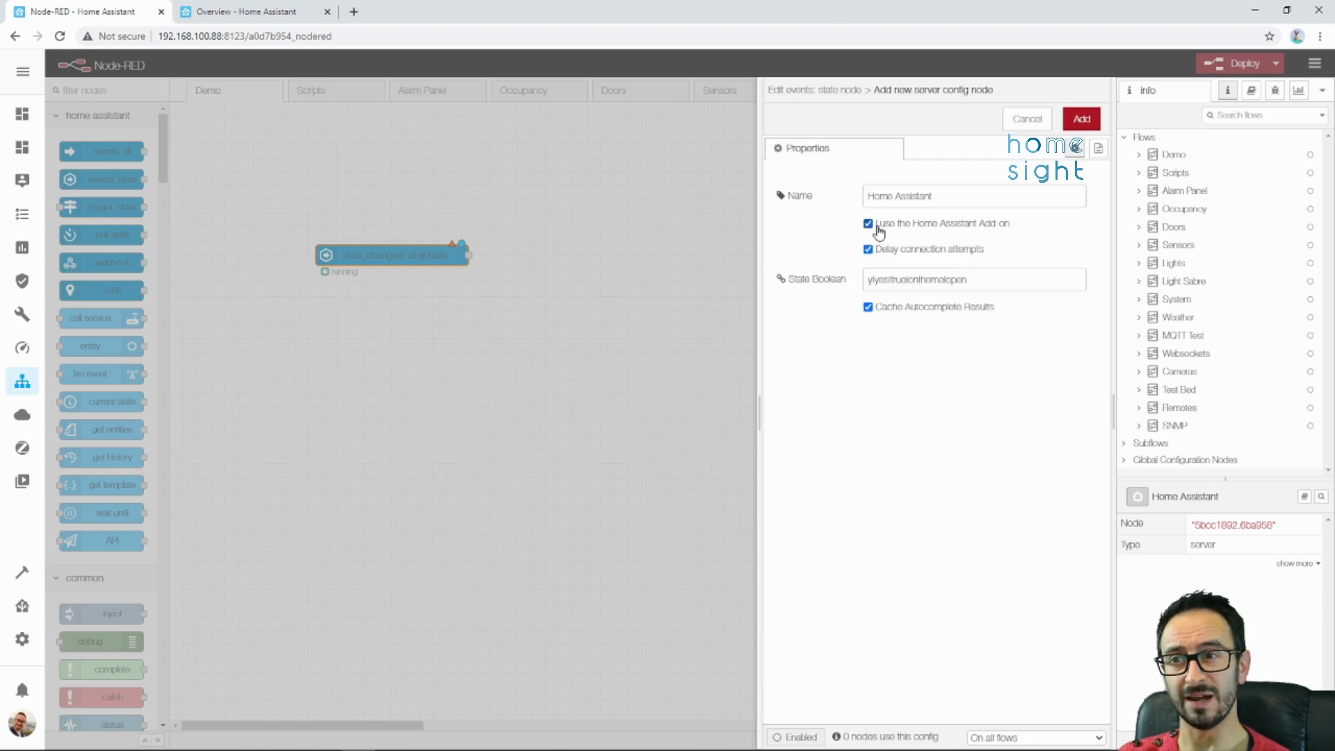
{"action": "left_click", "coordinate": [1031, 130]}
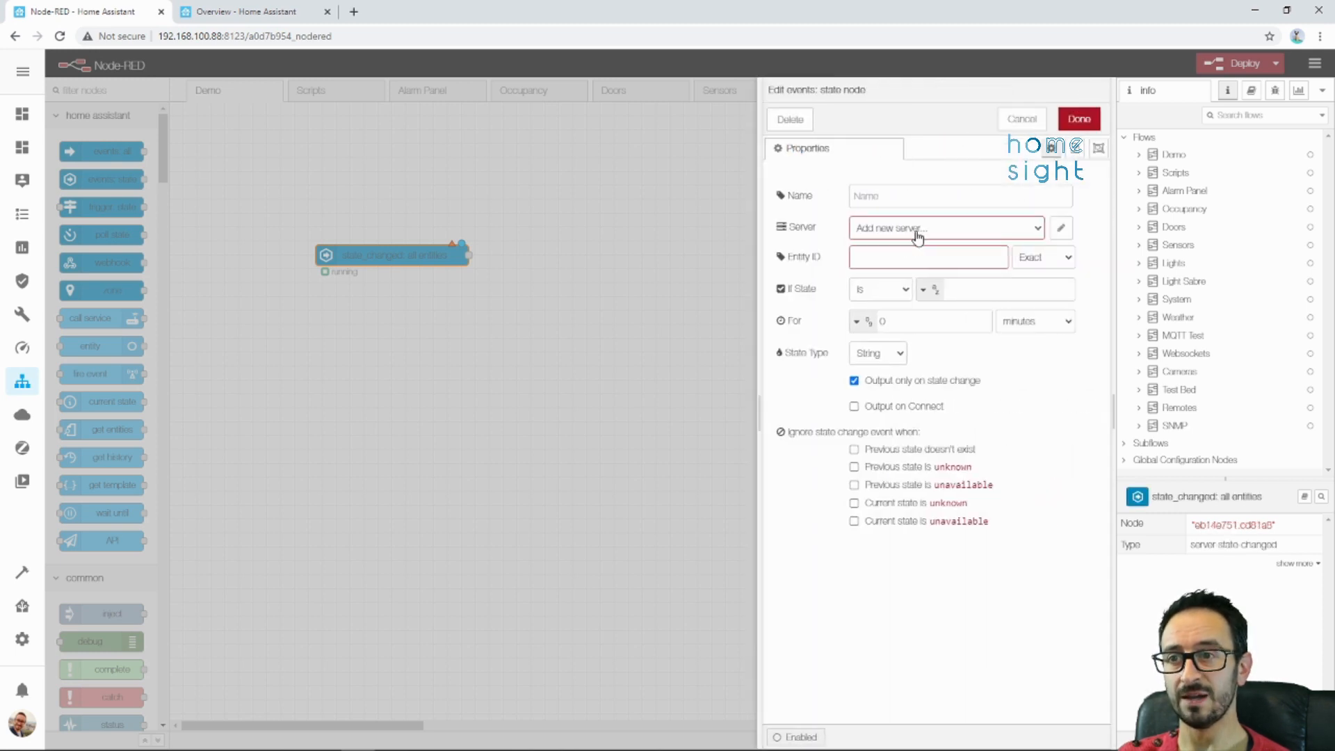
Set the node's server to Home Assistant and its entity ID to binary_sensor.pir_side.
{"action": "left_click", "coordinate": [915, 229]}
{"action": "left_click", "coordinate": [883, 249]}
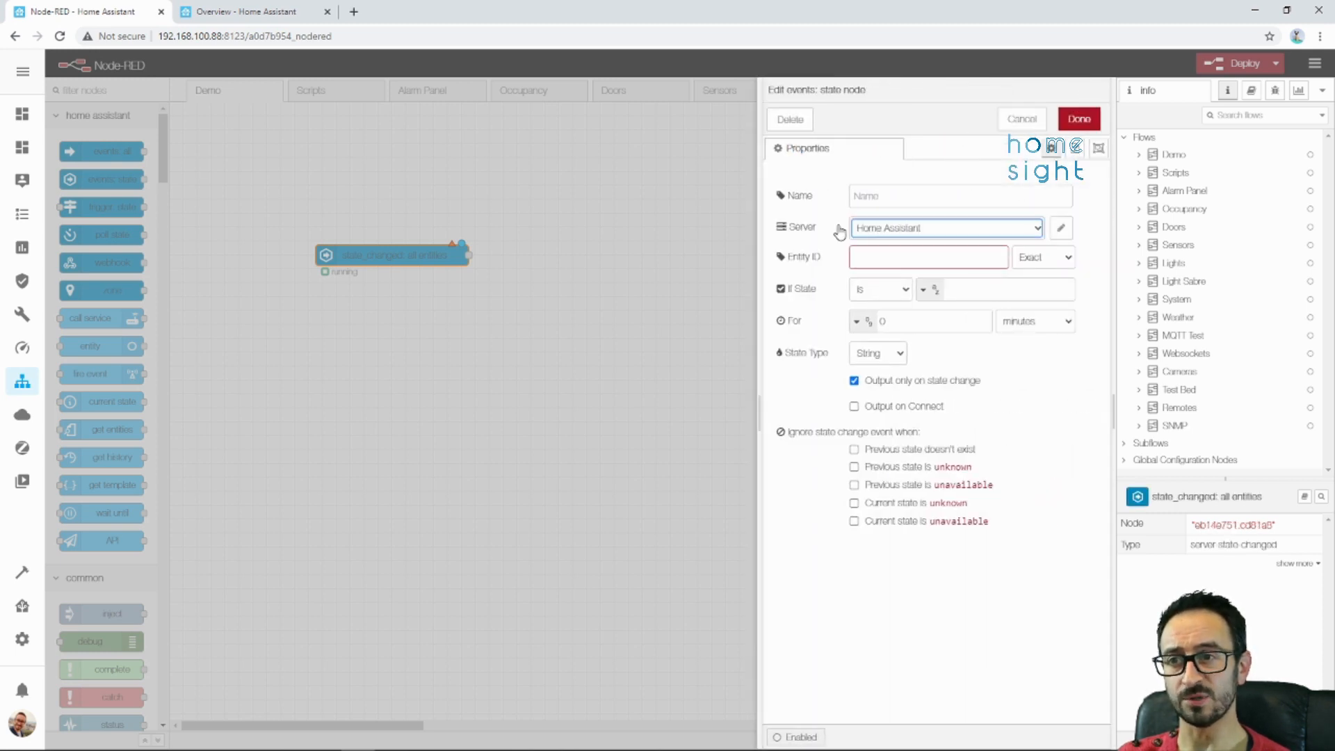
{"action": "left_click", "coordinate": [965, 256]}
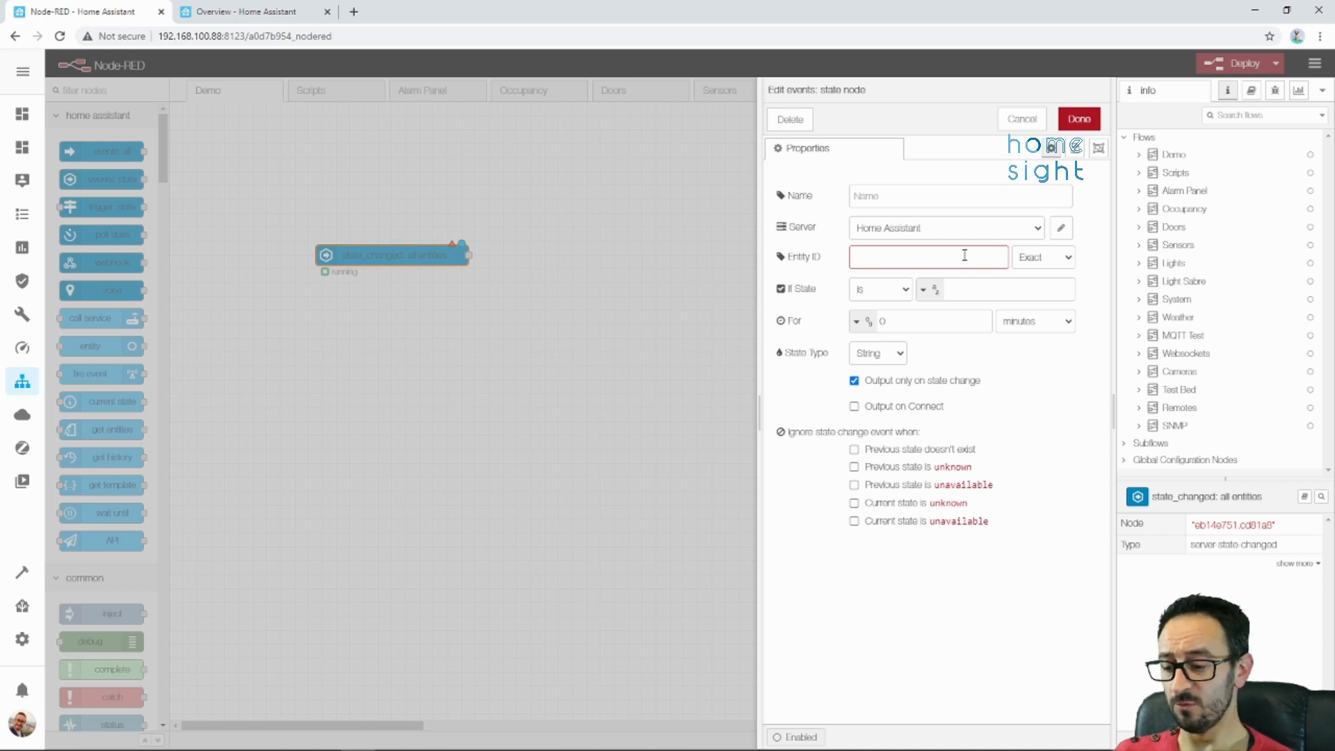
{"action": "type", "text": "pir"}
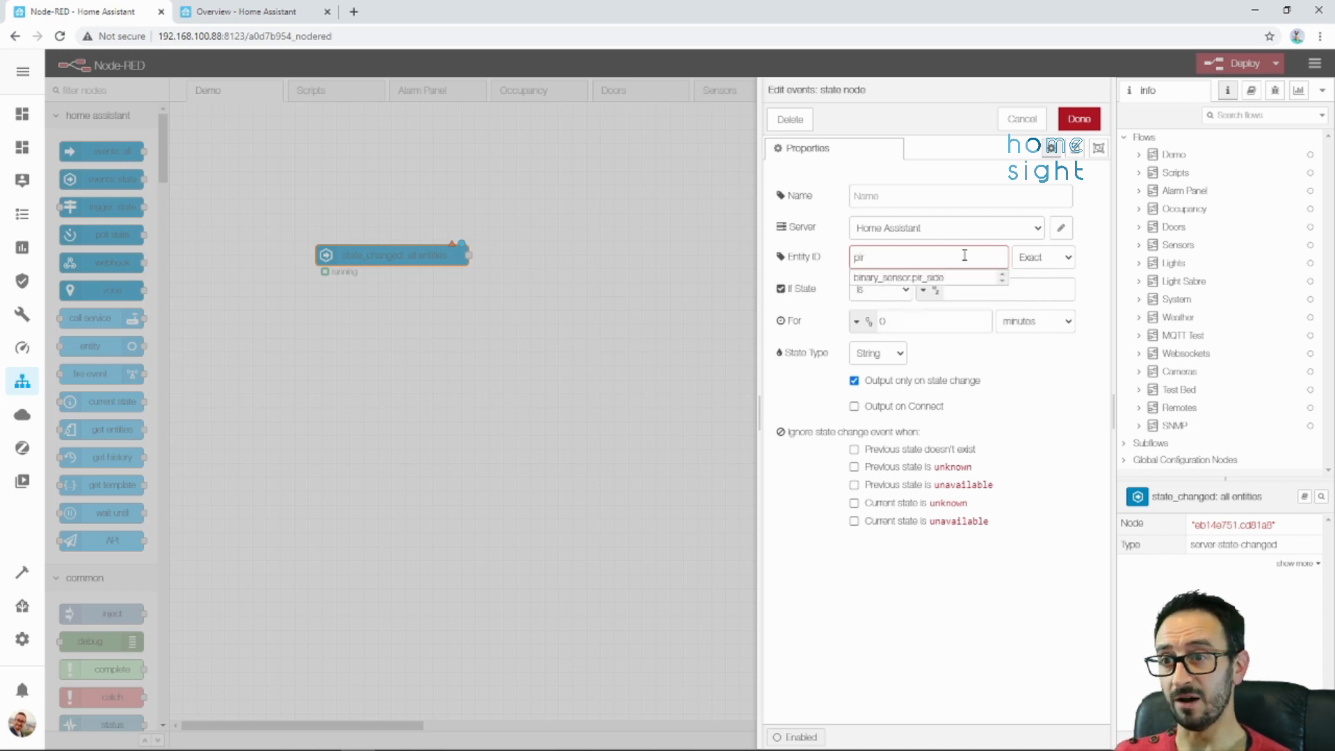
{"action": "left_click", "coordinate": [904, 280]}
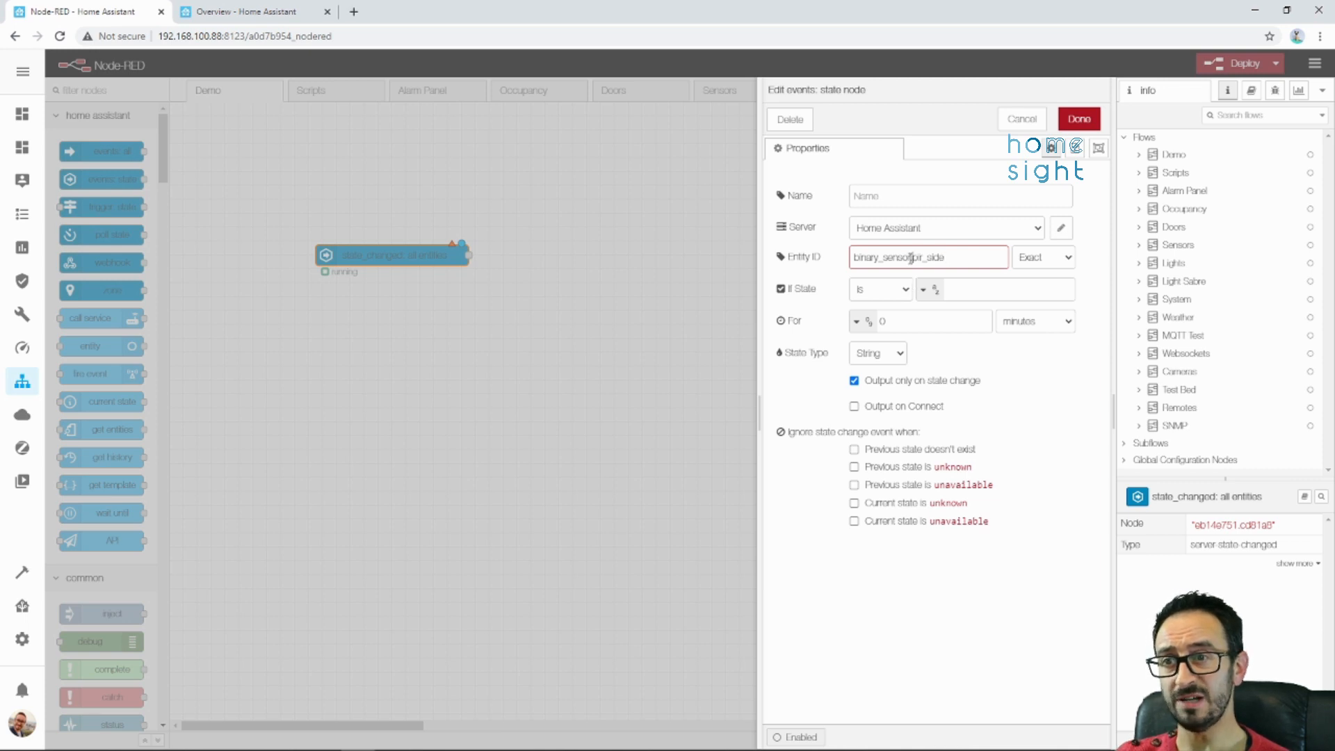
Open Home Assistant's Developer Tools in a new browser tab and find binary_sensor.pir_side among the current entities.
{"action": "double_click", "coordinate": [911, 258]}
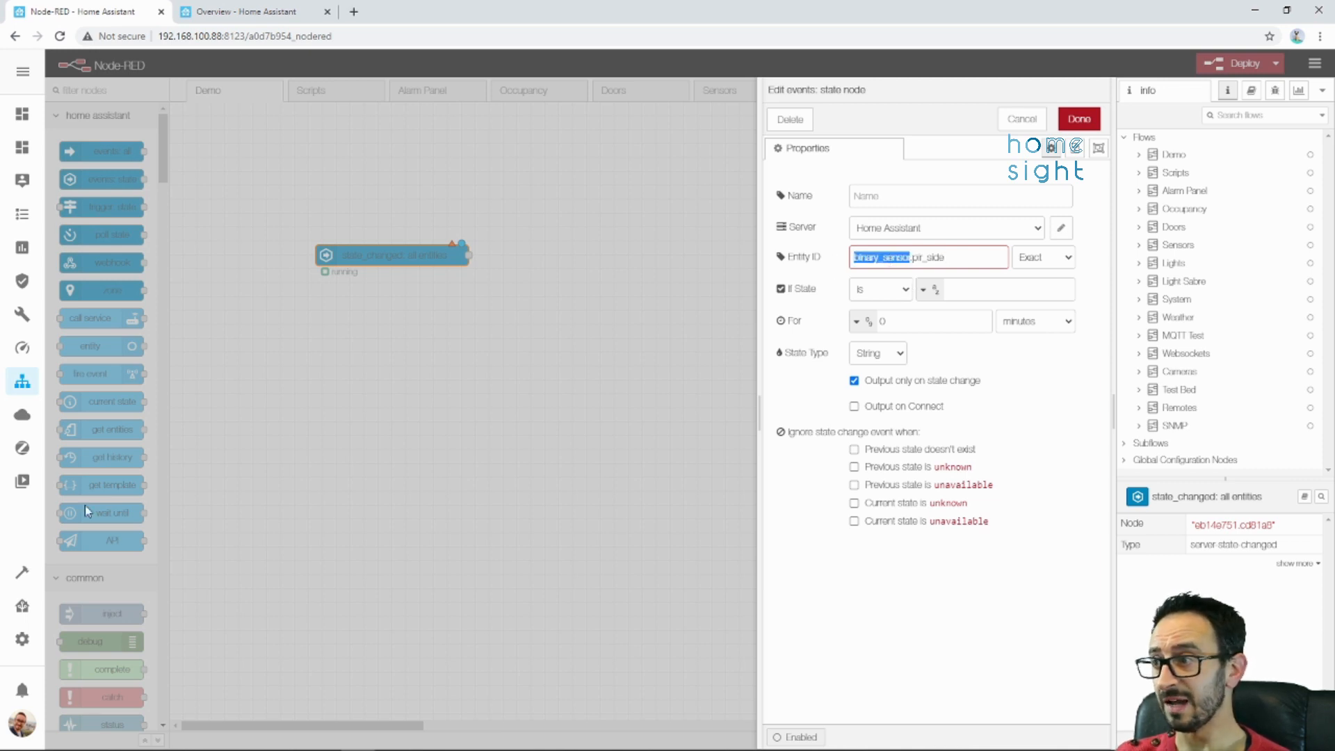
{"action": "right_click", "coordinate": [23, 574]}
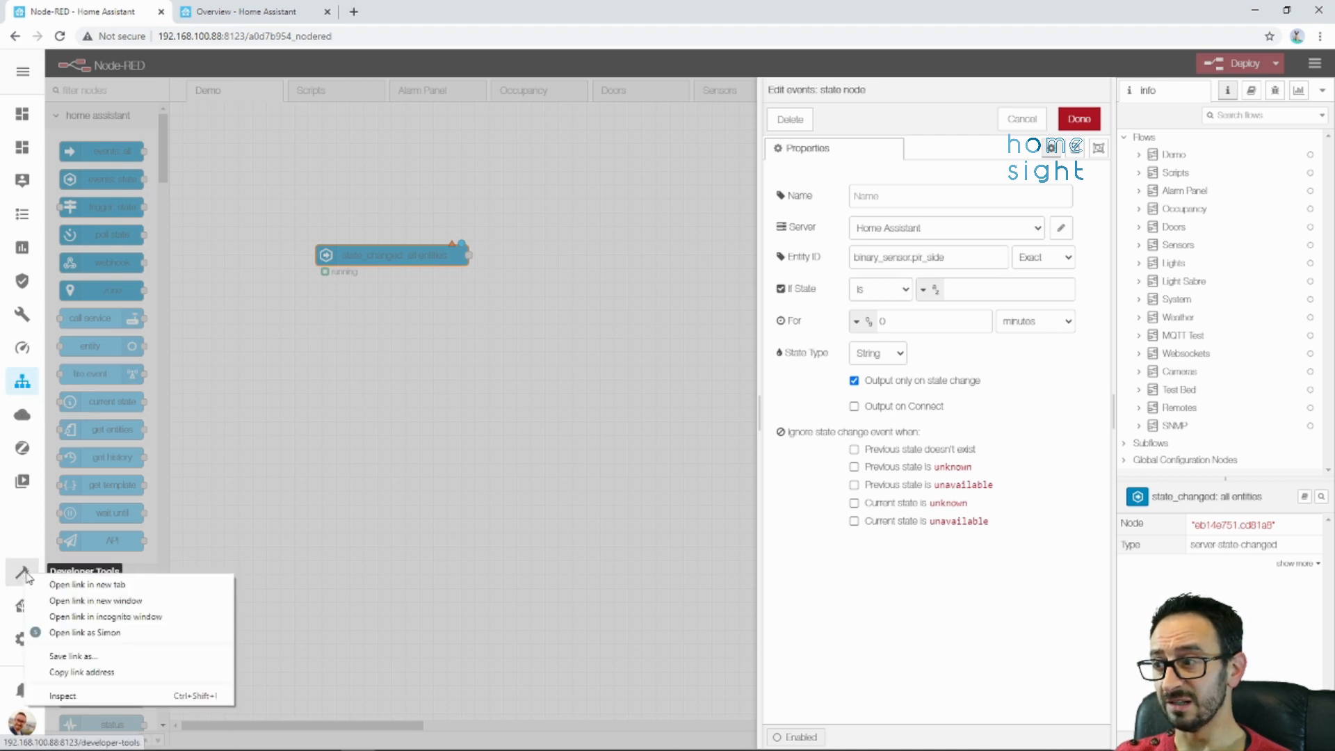
{"action": "left_click", "coordinate": [46, 585]}
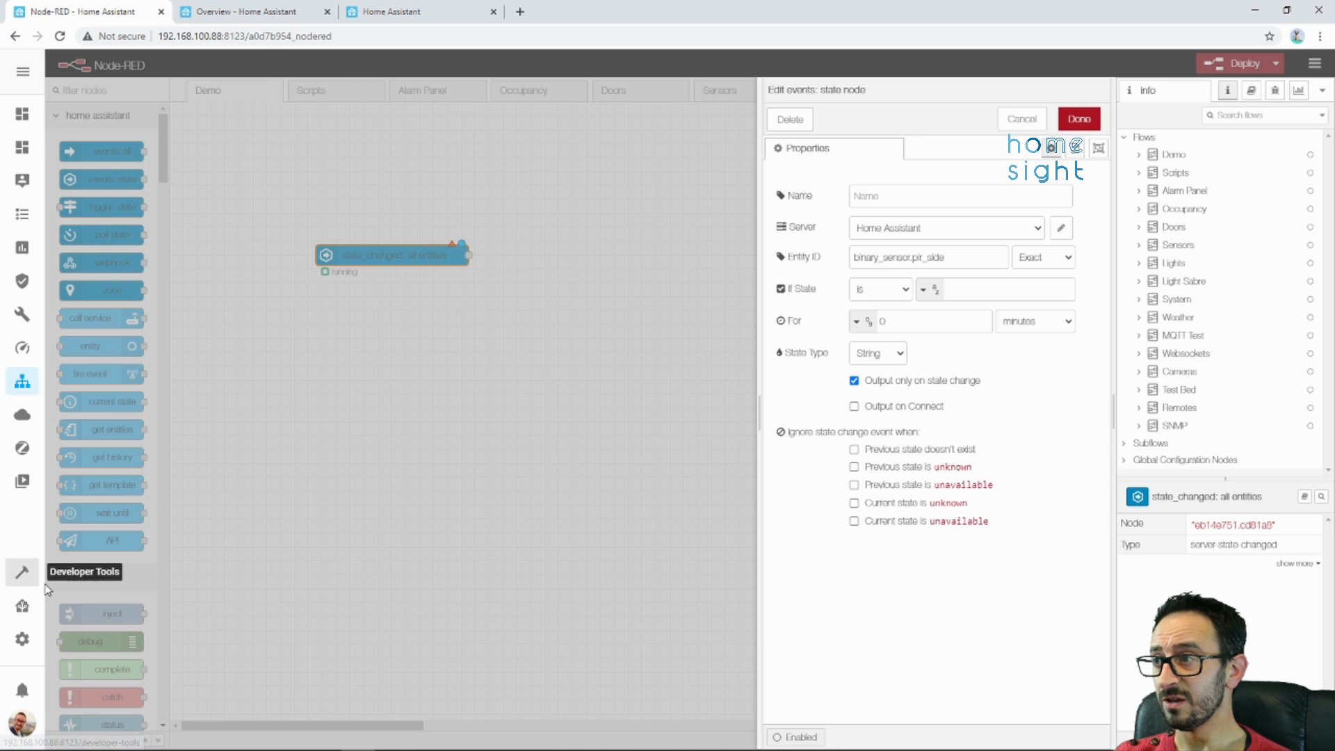
{"action": "left_click", "coordinate": [395, 12]}
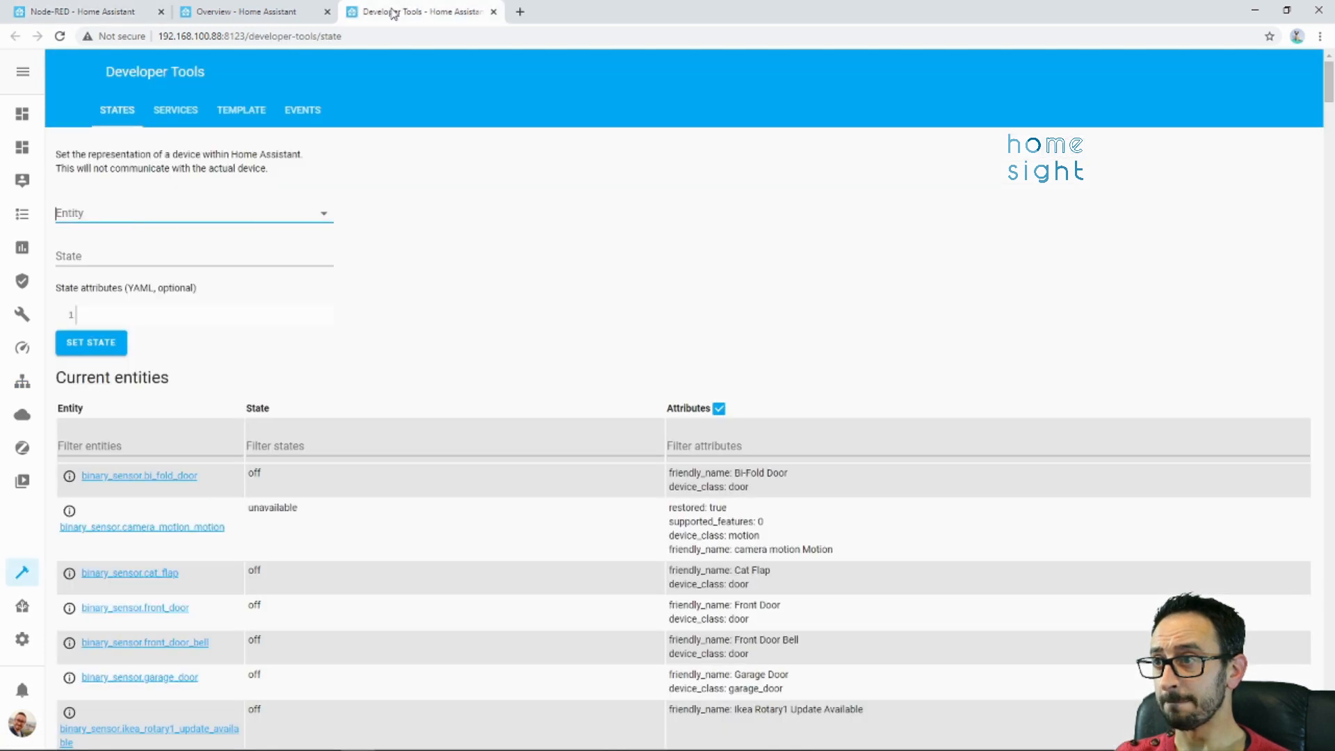
{"action": "scroll", "coordinate": [177, 528], "scroll_direction": "down", "scroll_amount": 1}
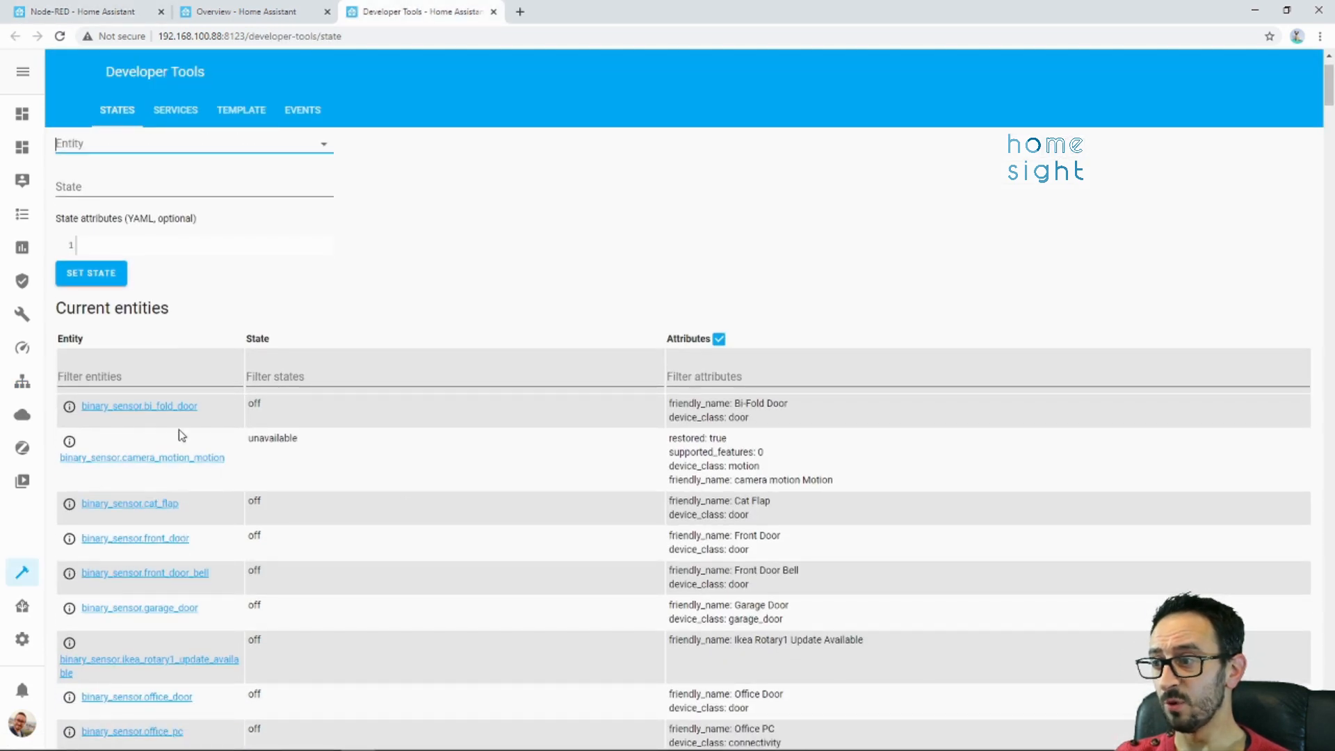
{"action": "scroll", "coordinate": [186, 549], "scroll_direction": "down", "scroll_amount": 2}
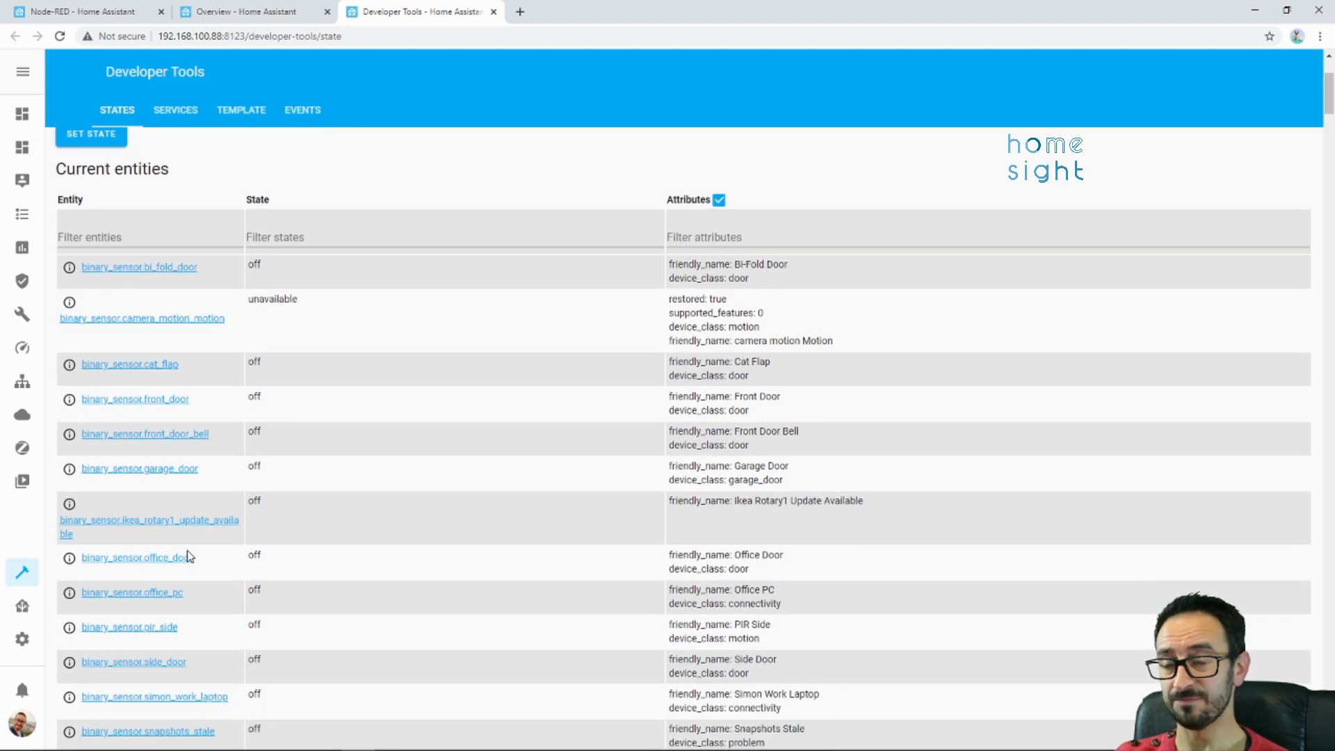
{"action": "scroll", "coordinate": [194, 570], "scroll_direction": "down", "scroll_amount": 1}
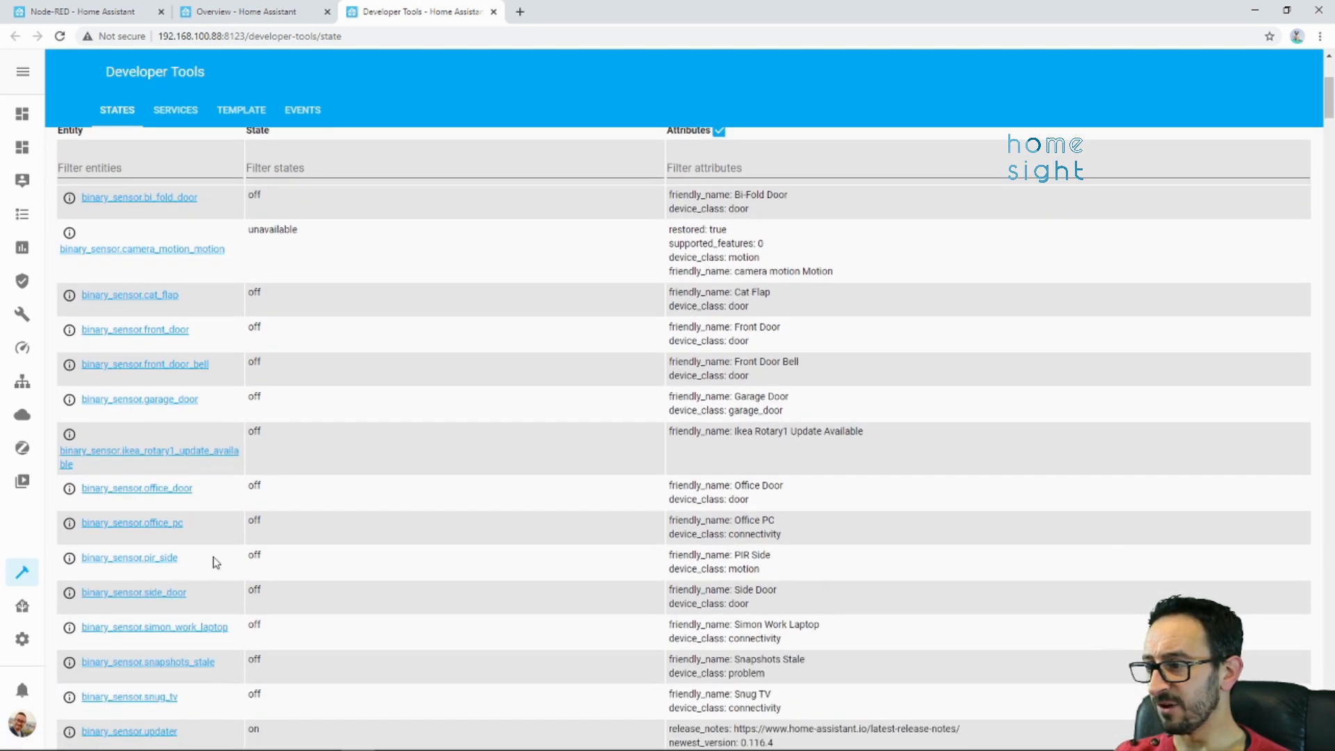
{"action": "double_click", "coordinate": [177, 559]}
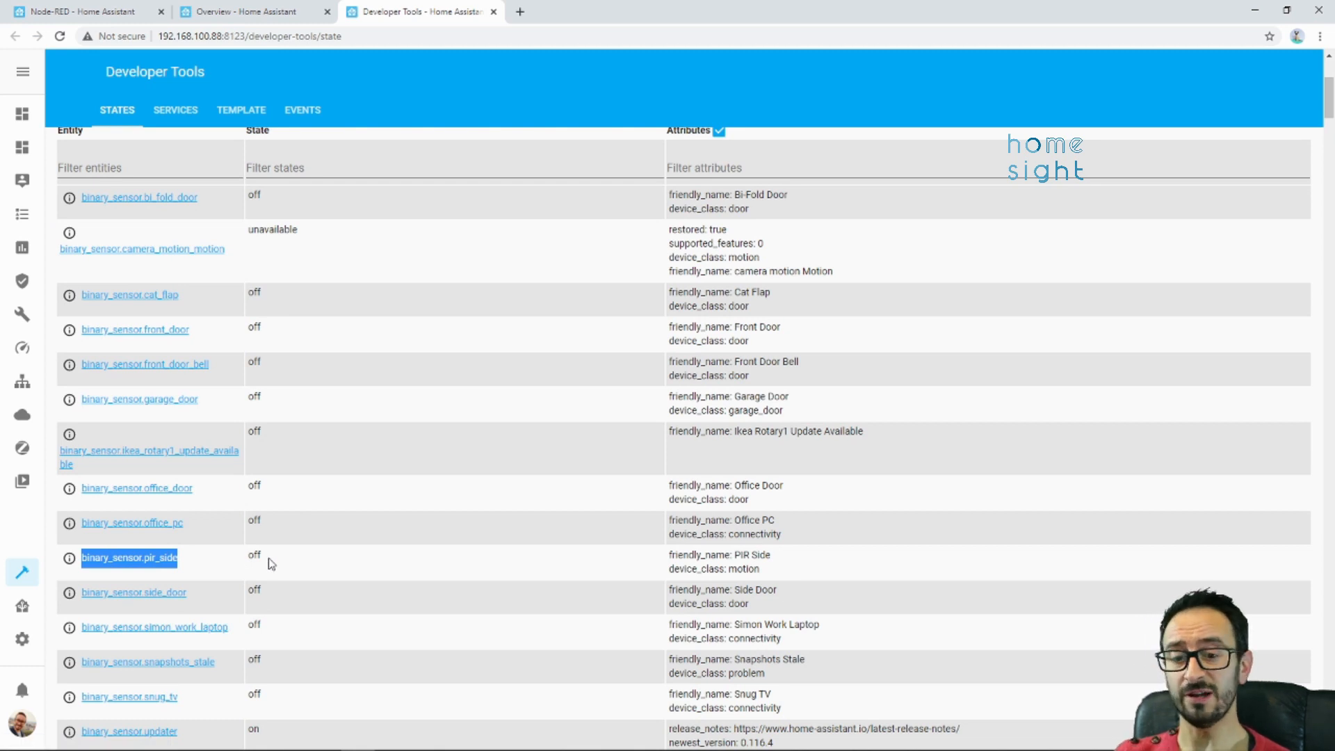
Copy the entity ID binary_sensor.pir_side from the entity list and paste it over the Entity ID in the Node-RED state node.
{"action": "left_click_drag", "start_coordinate": [272, 563], "coordinate": [84, 562]}
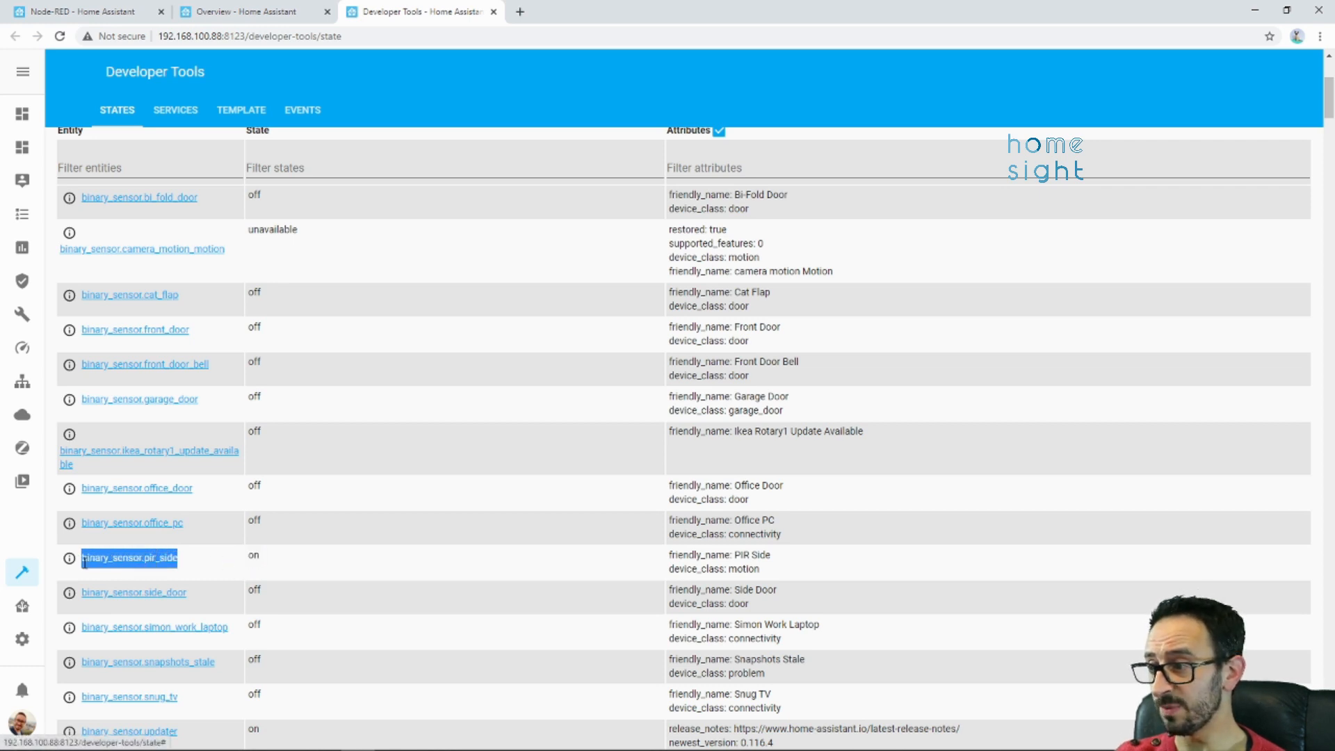
{"action": "right_click", "coordinate": [98, 565]}
{"action": "left_click", "coordinate": [174, 682]}
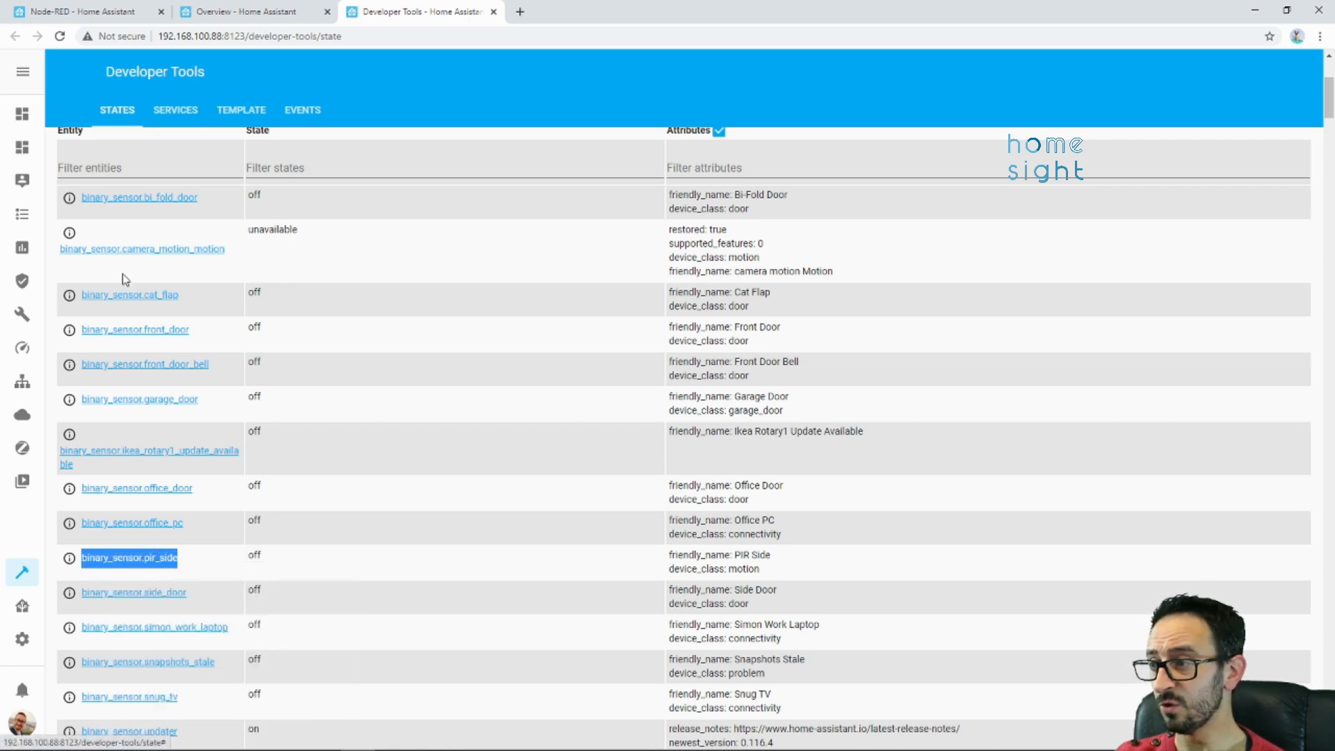
{"action": "left_click", "coordinate": [84, 11]}
{"action": "left_click_drag", "start_coordinate": [947, 257], "coordinate": [853, 260]}
{"action": "key", "text": "ctrl+v"}
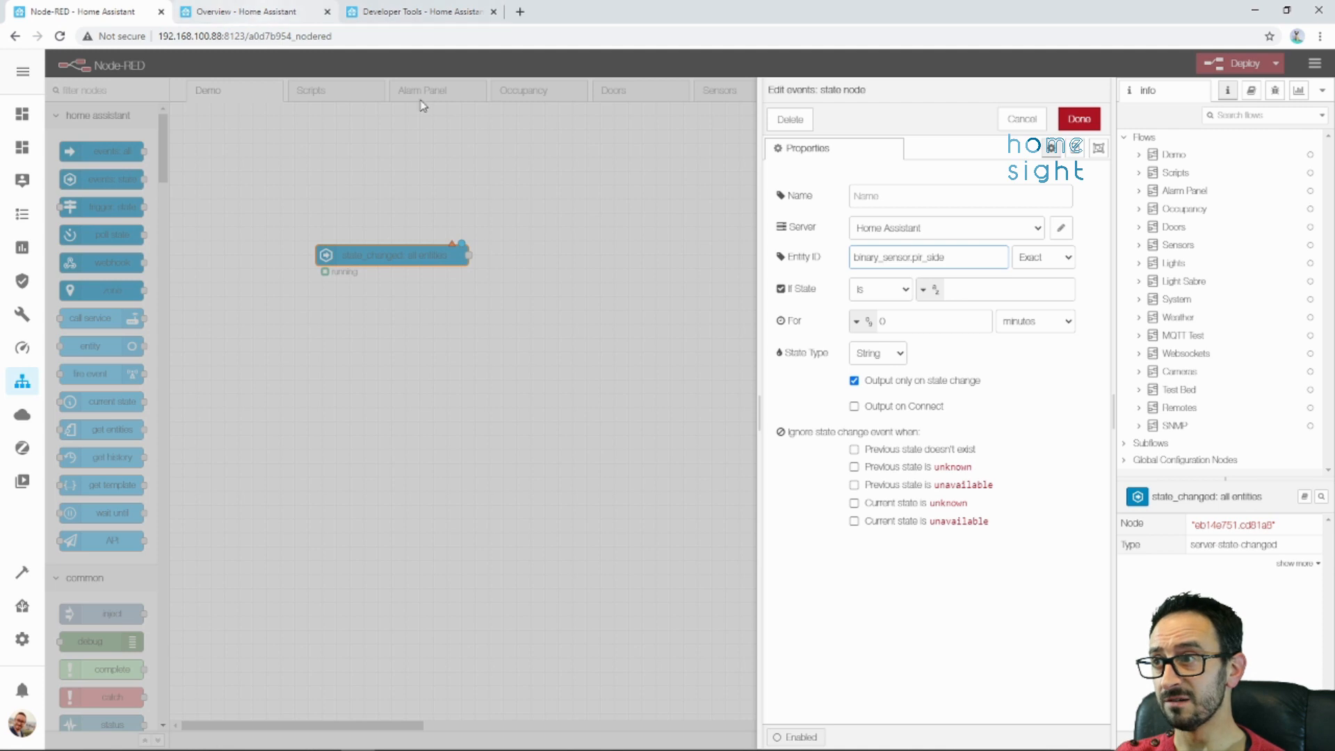
Set the node's If State value to "on" and review the comparison operators, keeping "is".
{"action": "left_click", "coordinate": [984, 287]}
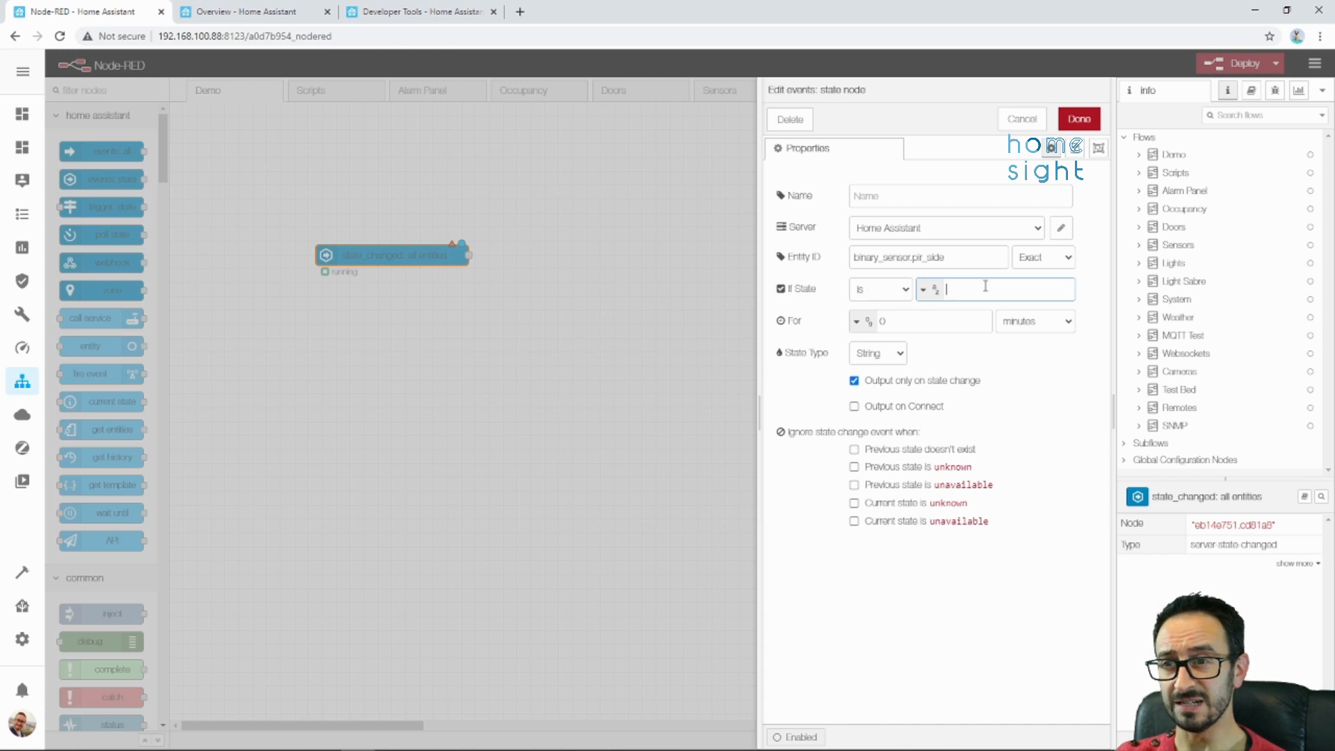
{"action": "type", "text": "on"}
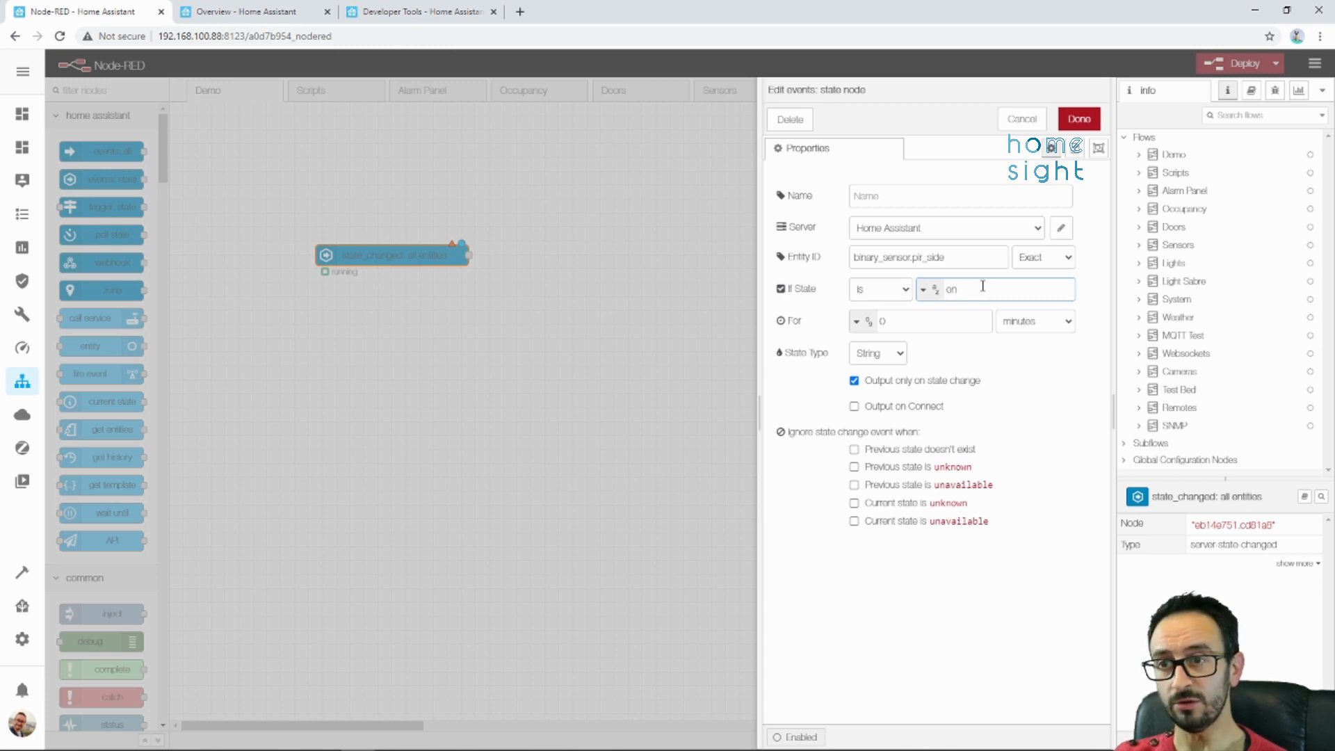
{"action": "left_click", "coordinate": [904, 291]}
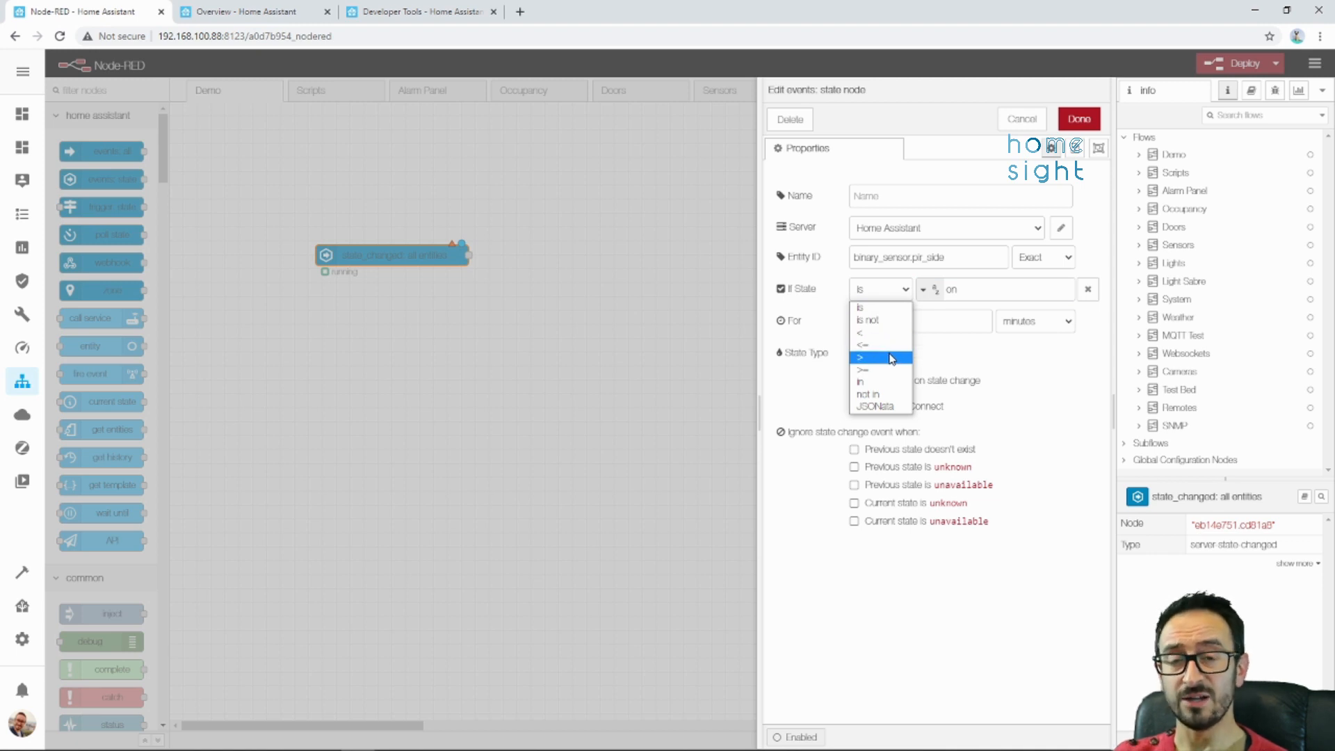
{"action": "left_click", "coordinate": [902, 291]}
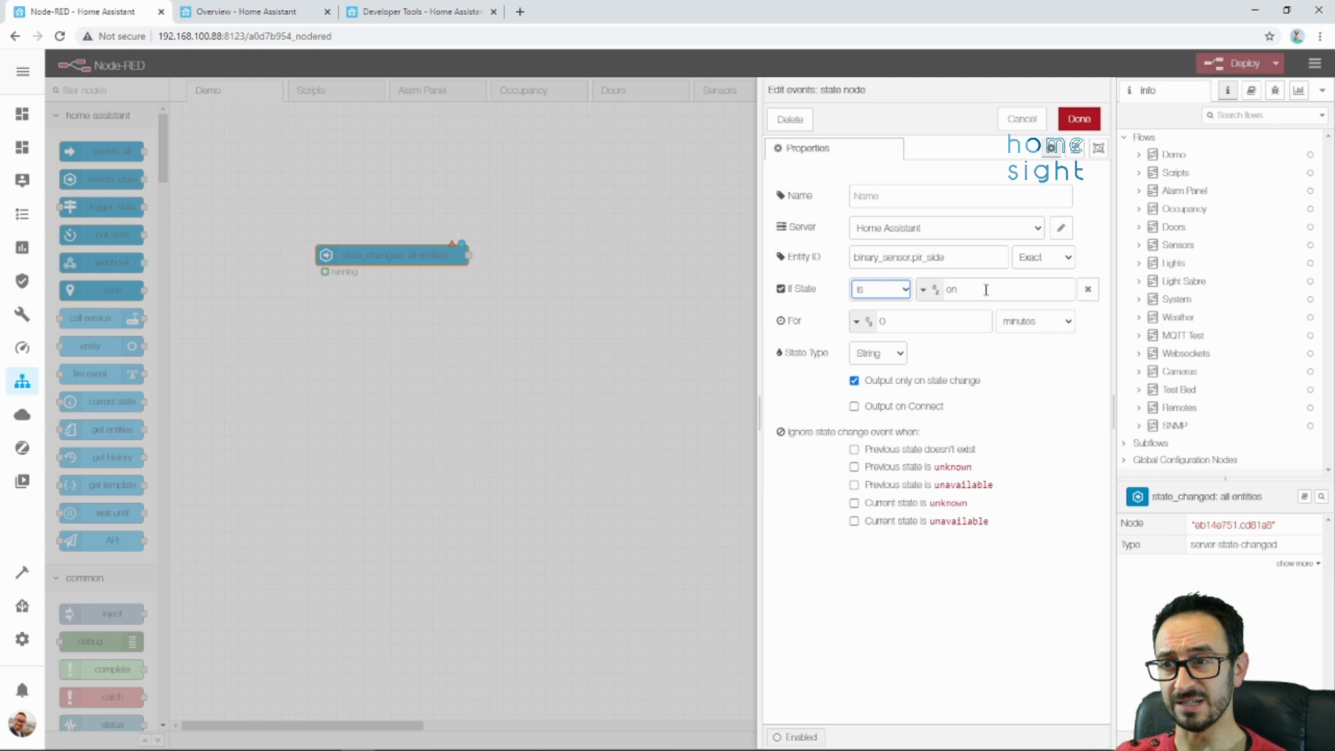
Examine the node's For duration setting and the time units it offers.
{"action": "left_click", "coordinate": [894, 322]}
{"action": "double_click", "coordinate": [894, 322]}
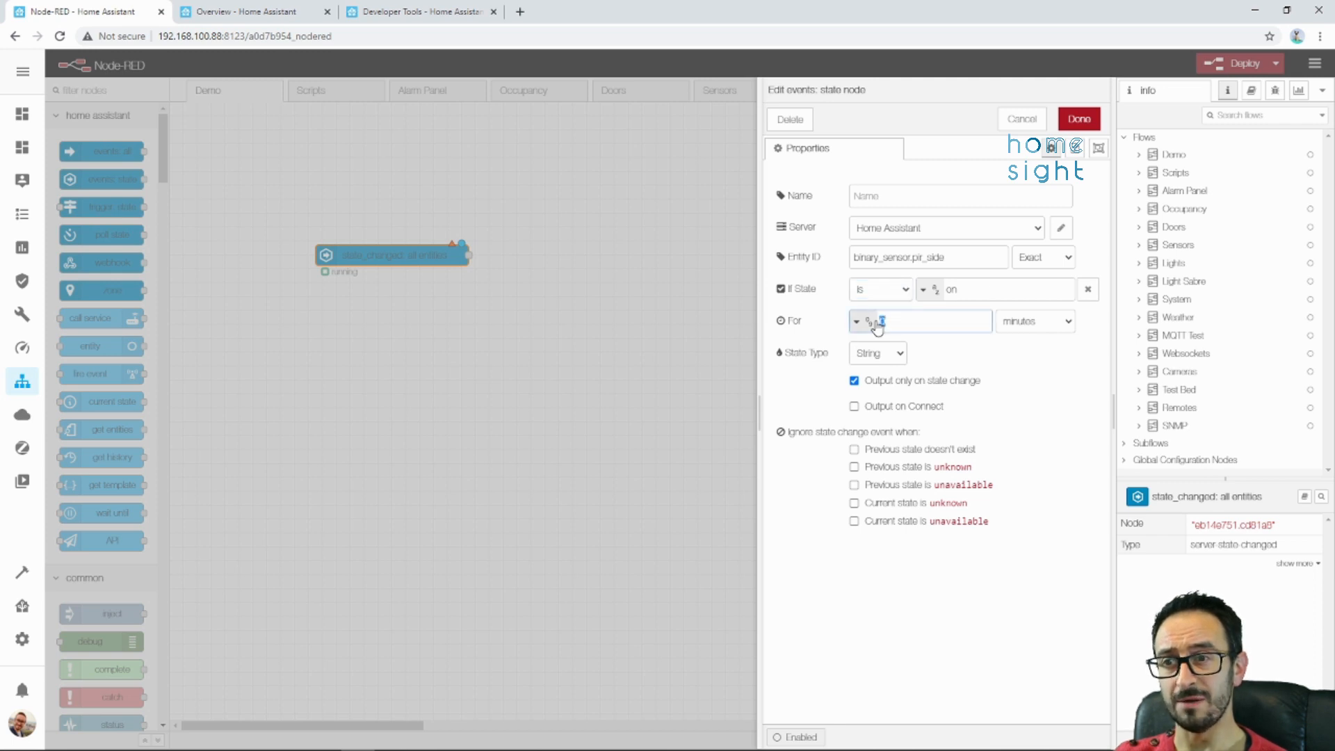
{"action": "left_click", "coordinate": [1005, 323]}
{"action": "left_click", "coordinate": [933, 324]}
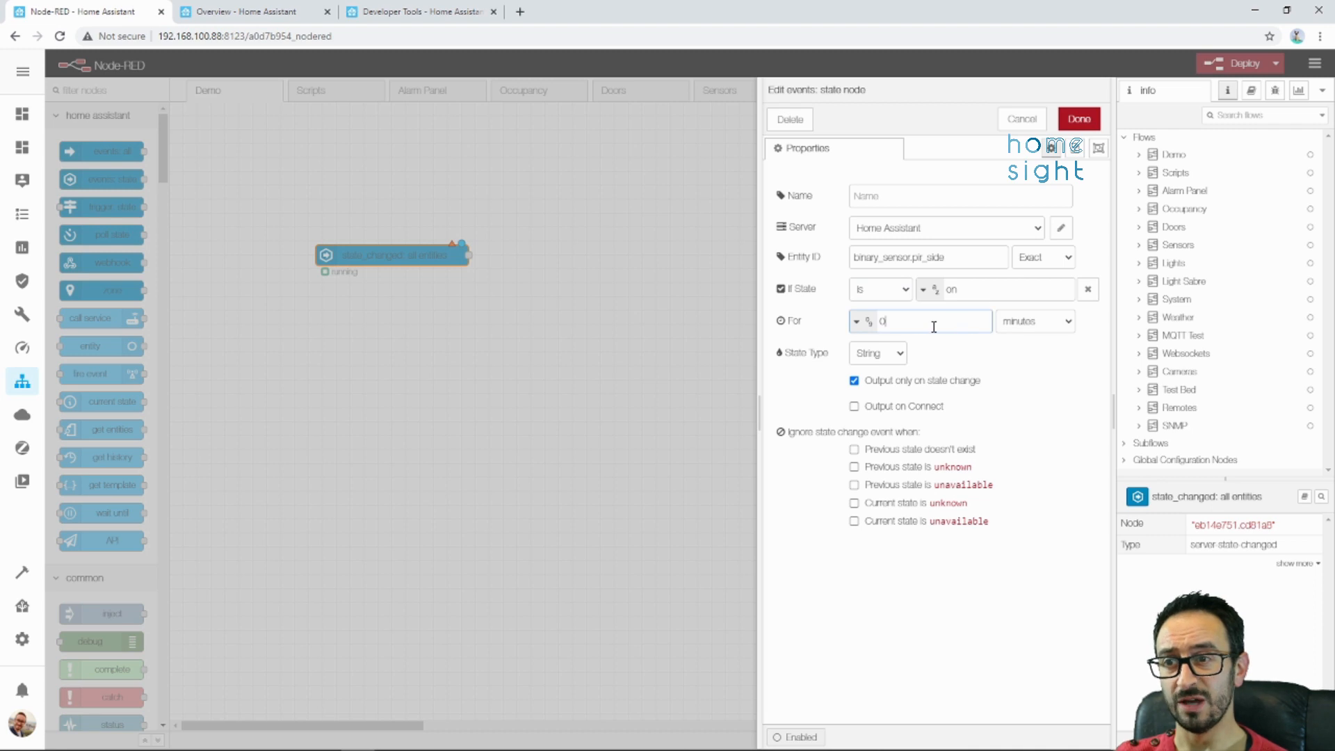
{"action": "double_click", "coordinate": [882, 322]}
{"action": "left_click", "coordinate": [1019, 325]}
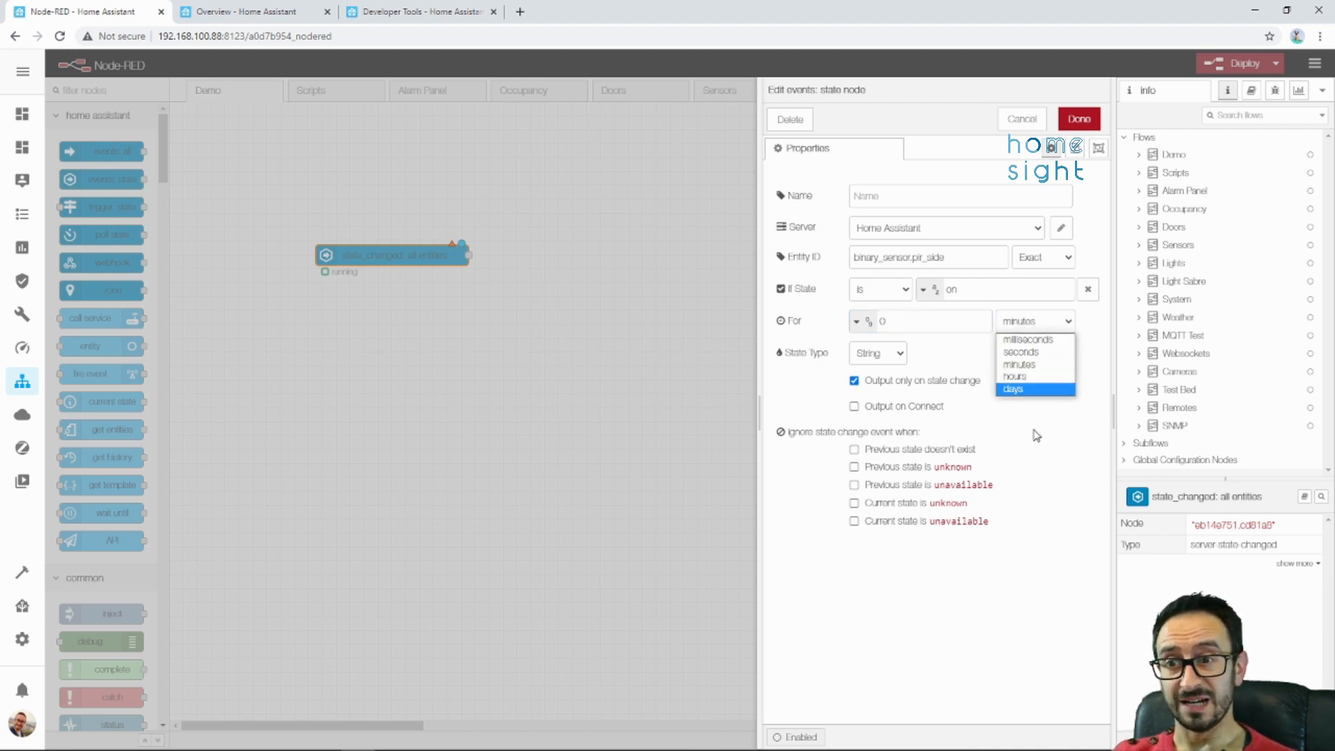
{"action": "left_click", "coordinate": [957, 604]}
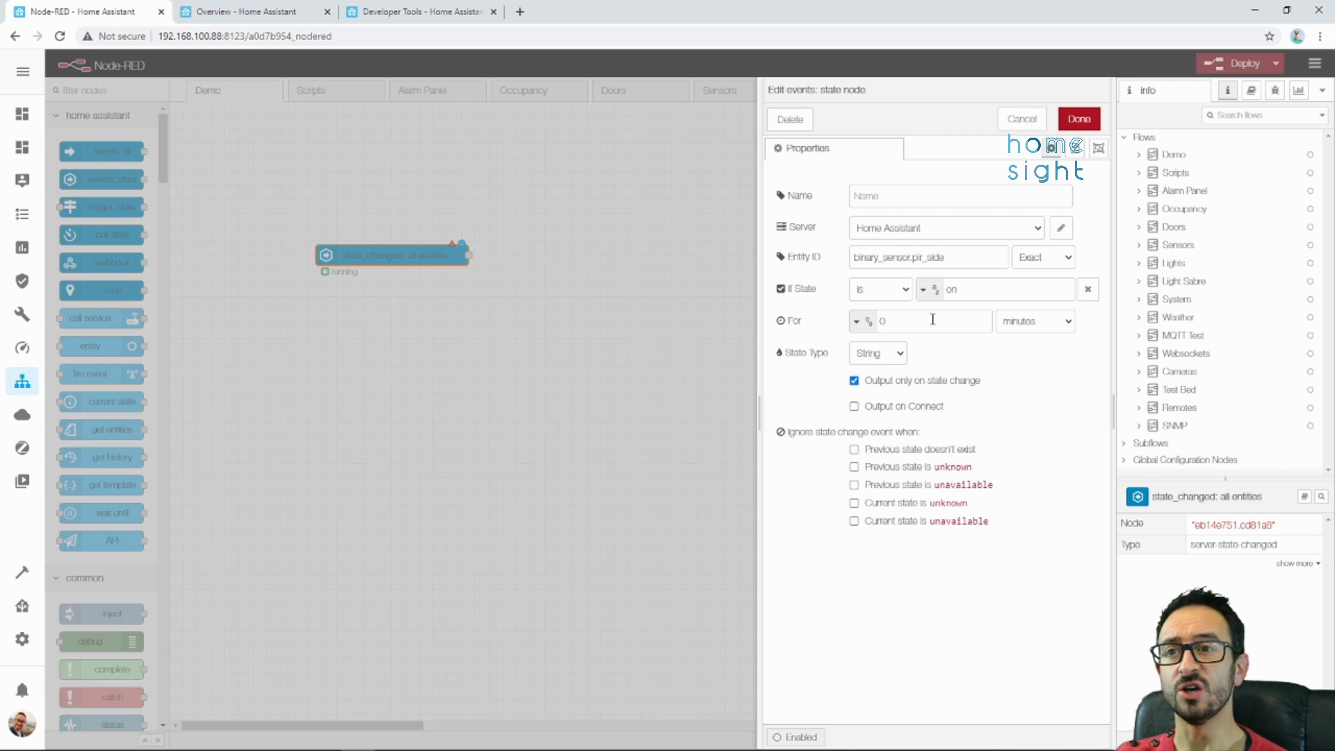
Name the state node "PIR ON" and save its properties.
{"action": "left_click", "coordinate": [905, 201]}
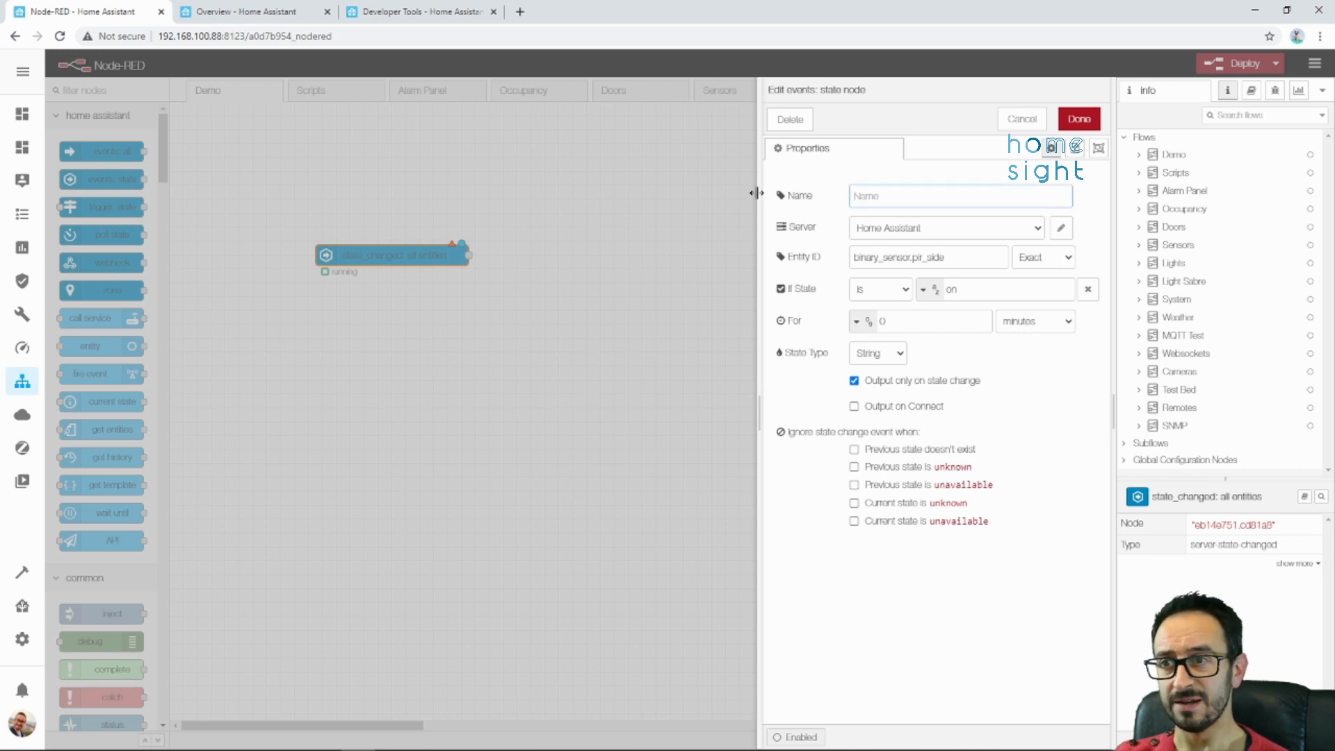
{"action": "type", "text": "PiR ON"}
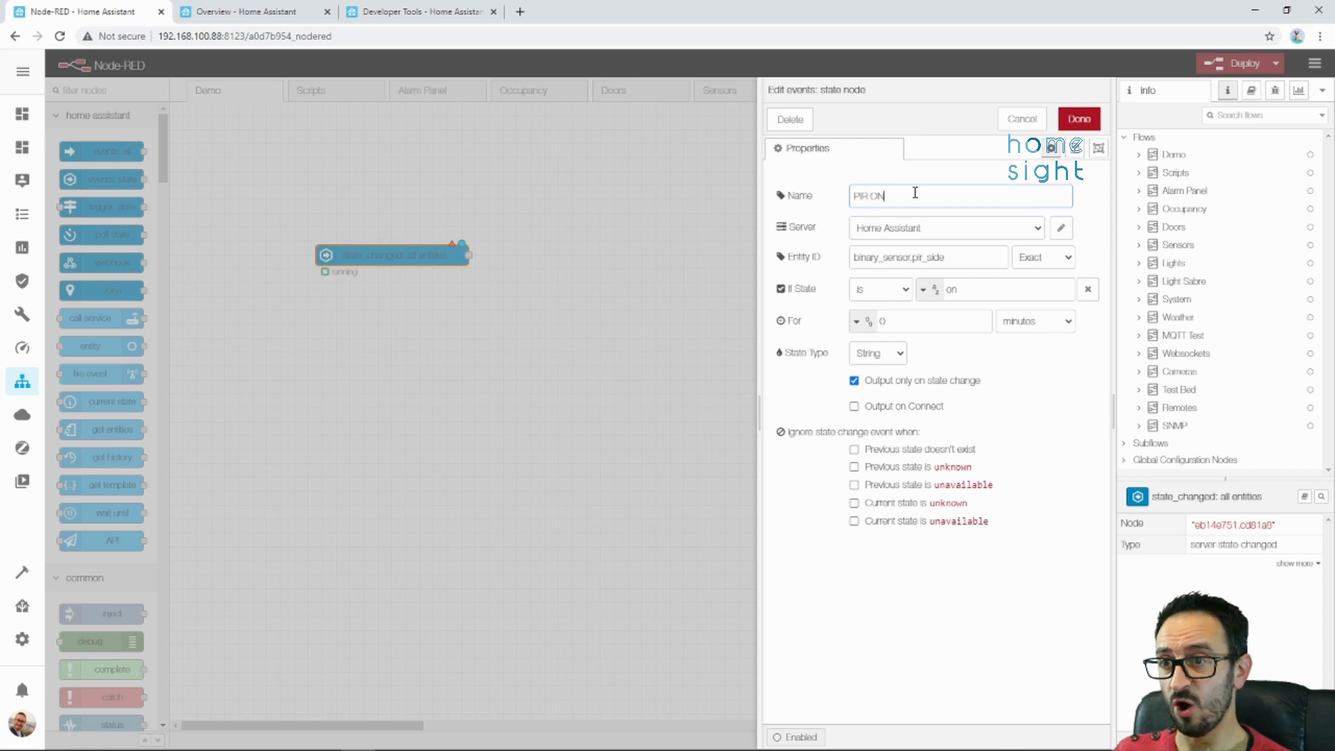
{"action": "left_click", "coordinate": [1081, 119]}
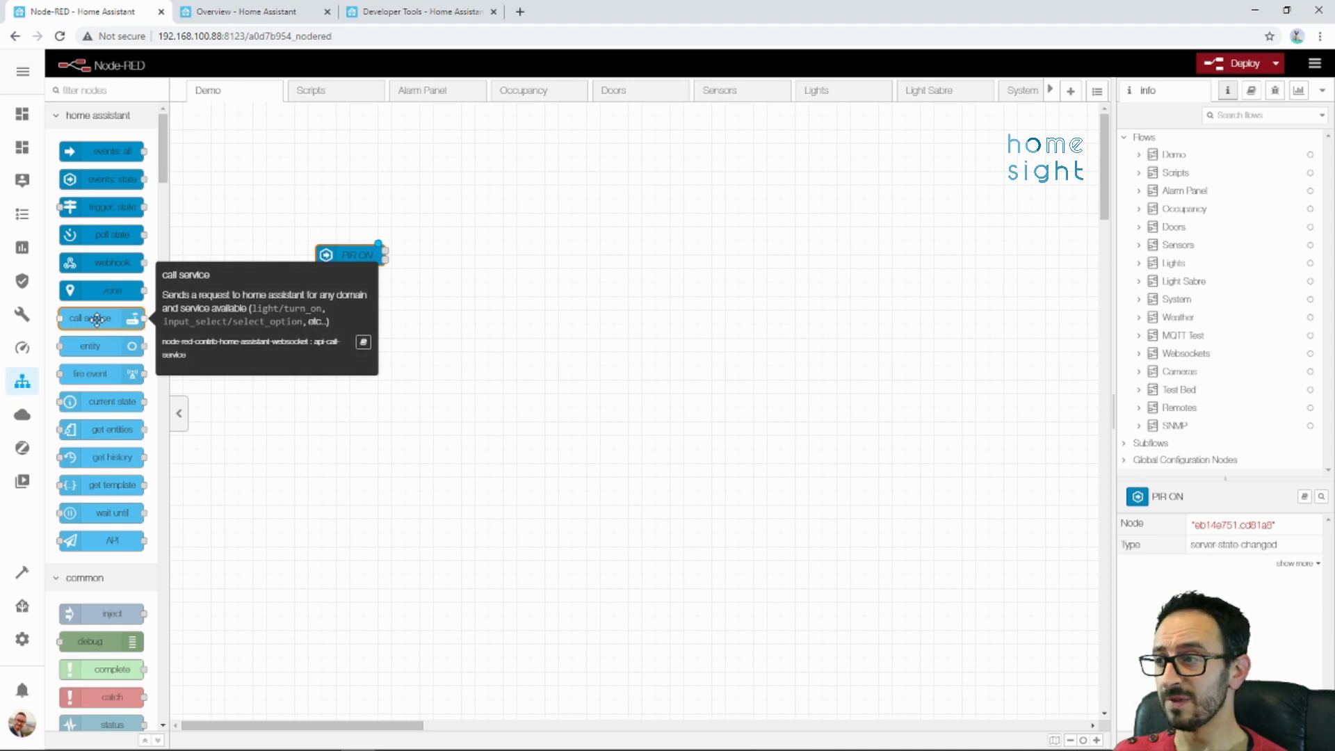
Add a call service node beside PIR ON in the Demo flow and wire PIR ON's true output to it.
{"action": "left_click_drag", "start_coordinate": [97, 320], "coordinate": [517, 242]}
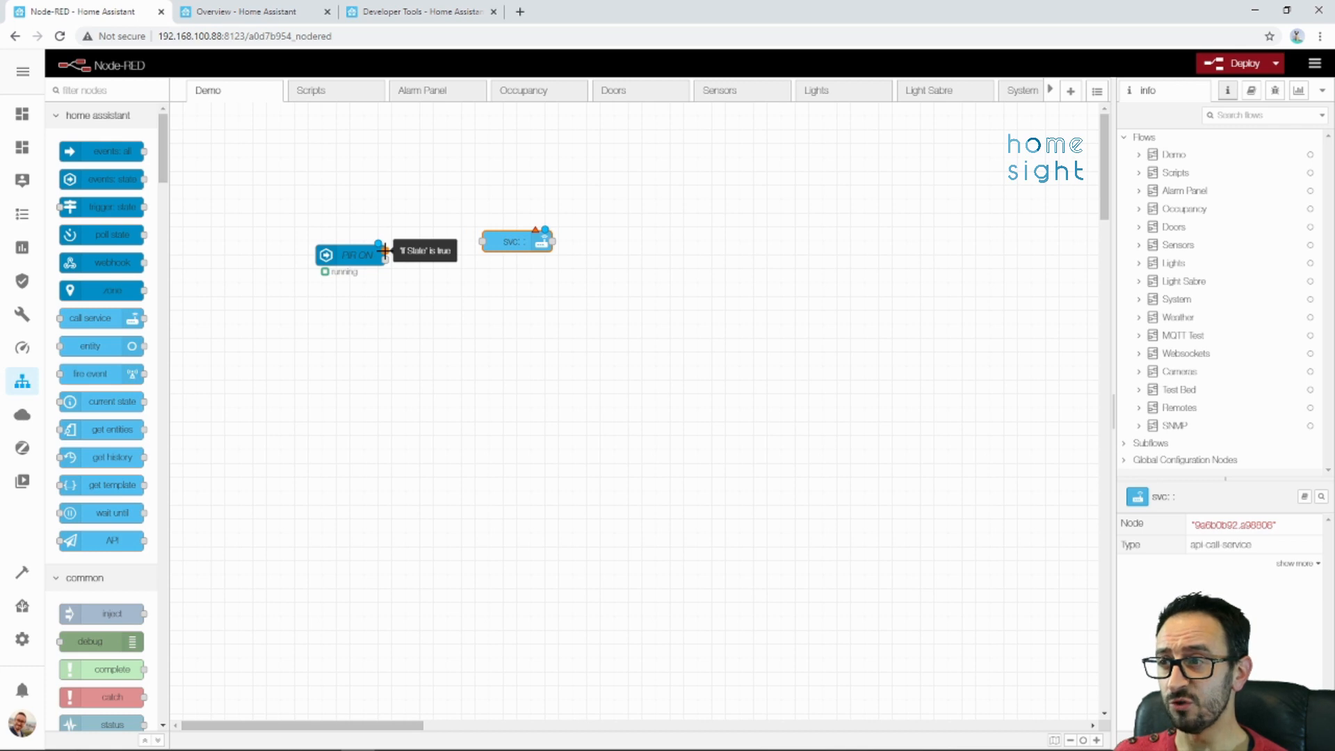
{"action": "left_click_drag", "start_coordinate": [384, 250], "coordinate": [482, 241]}
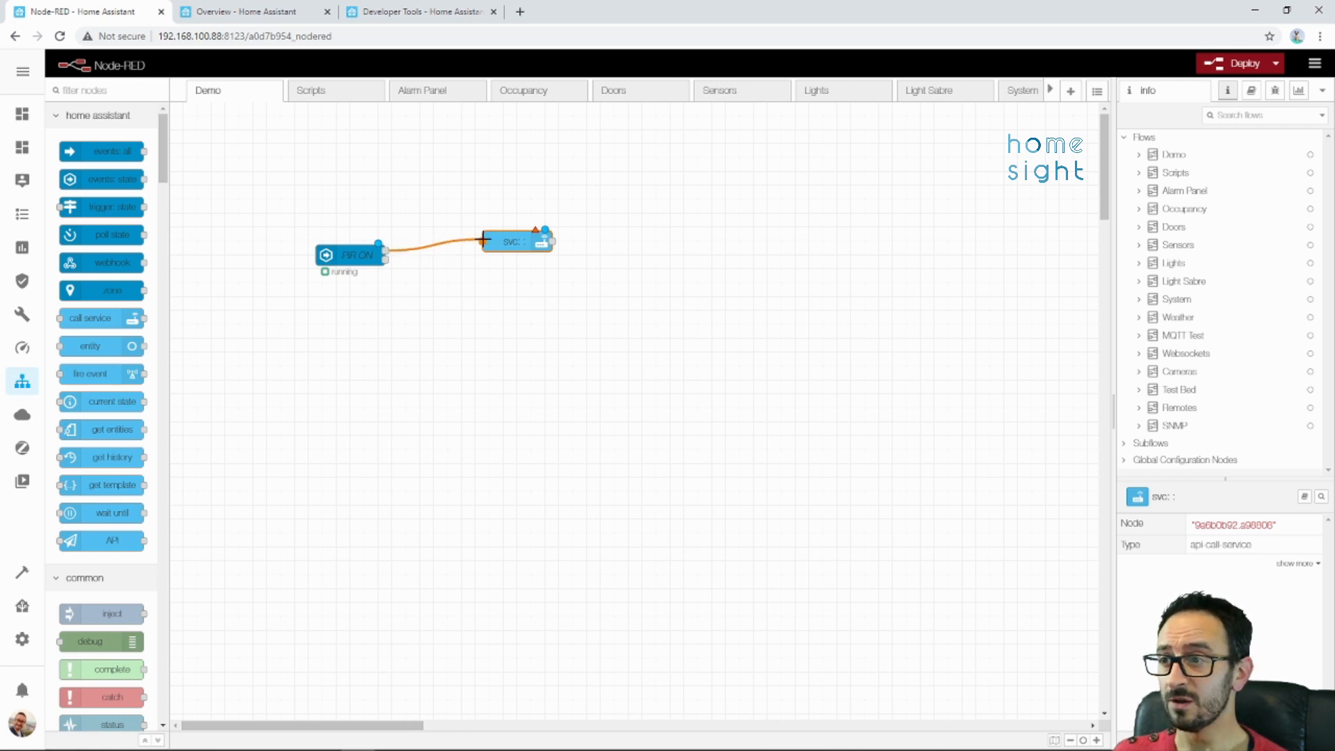
{"action": "left_click", "coordinate": [487, 285]}
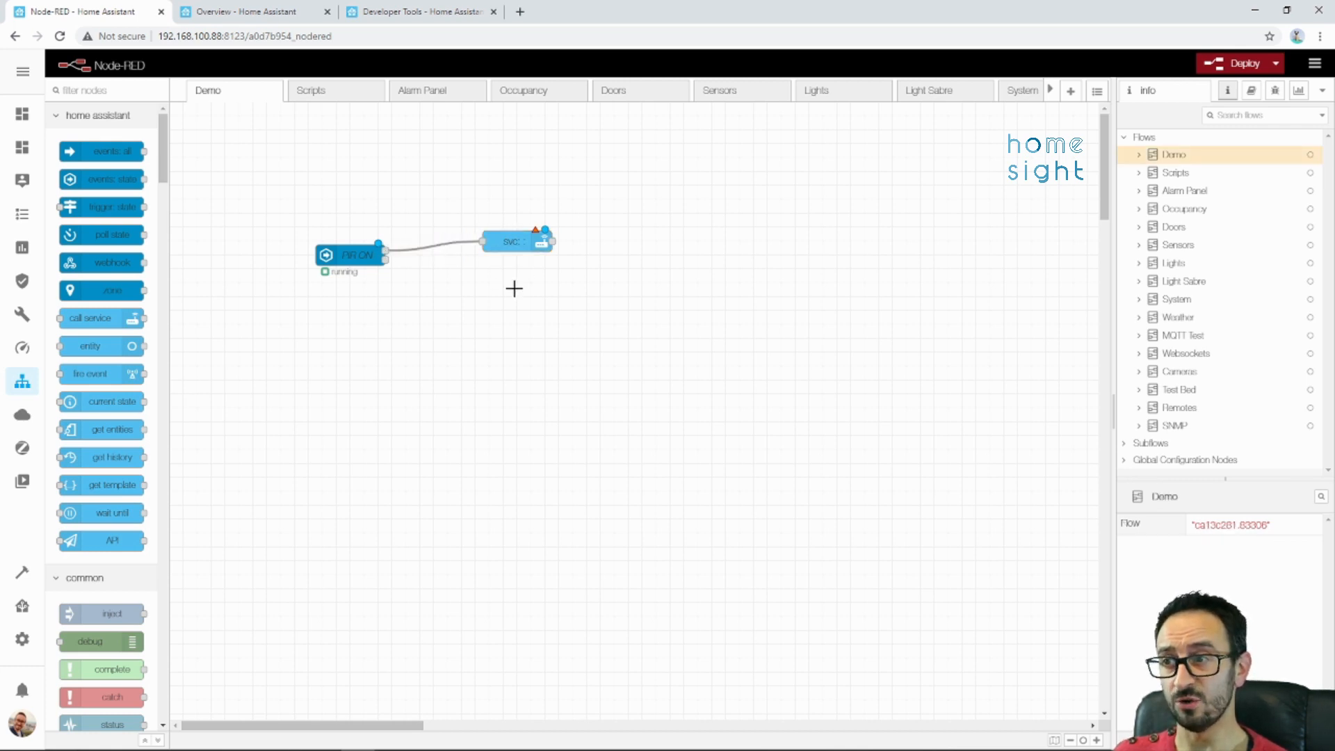
Open the new call service node's properties and name it "Light ON".
{"action": "double_click", "coordinate": [502, 242]}
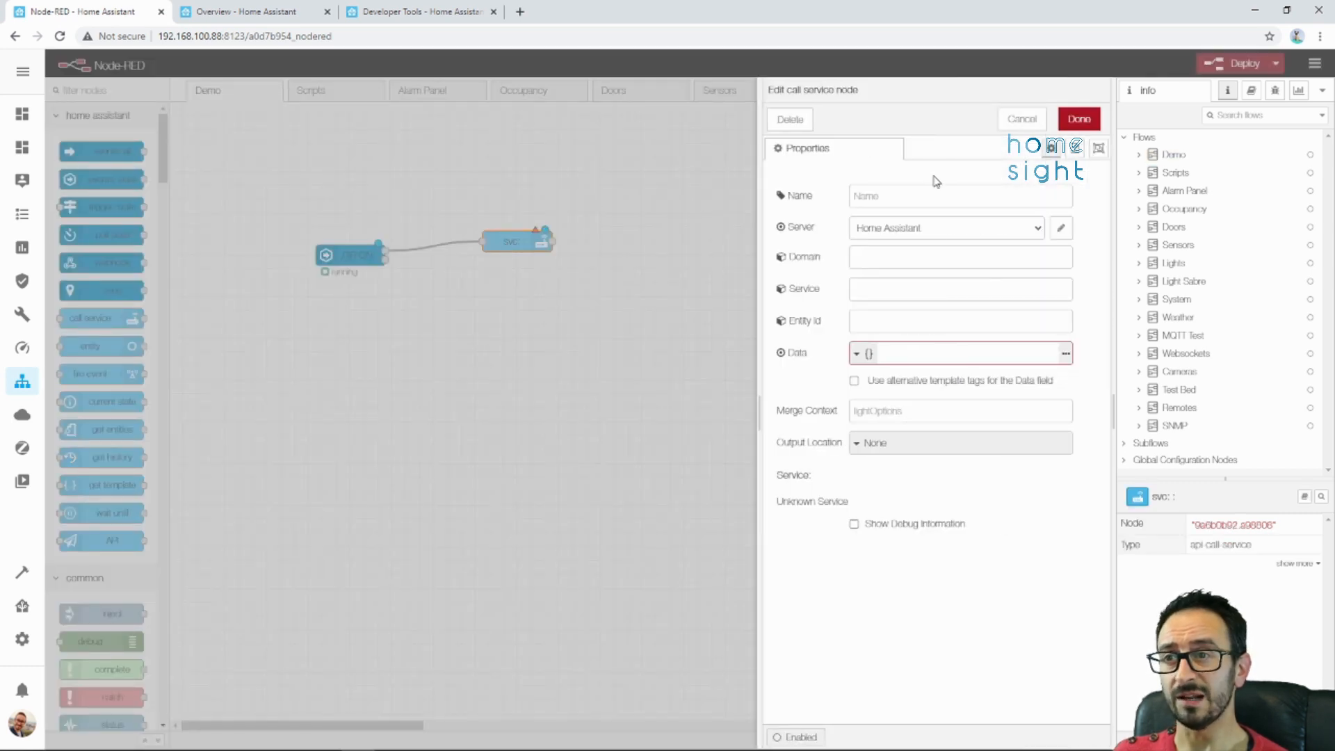
{"action": "left_click", "coordinate": [928, 190]}
{"action": "type", "text": "Light ON"}
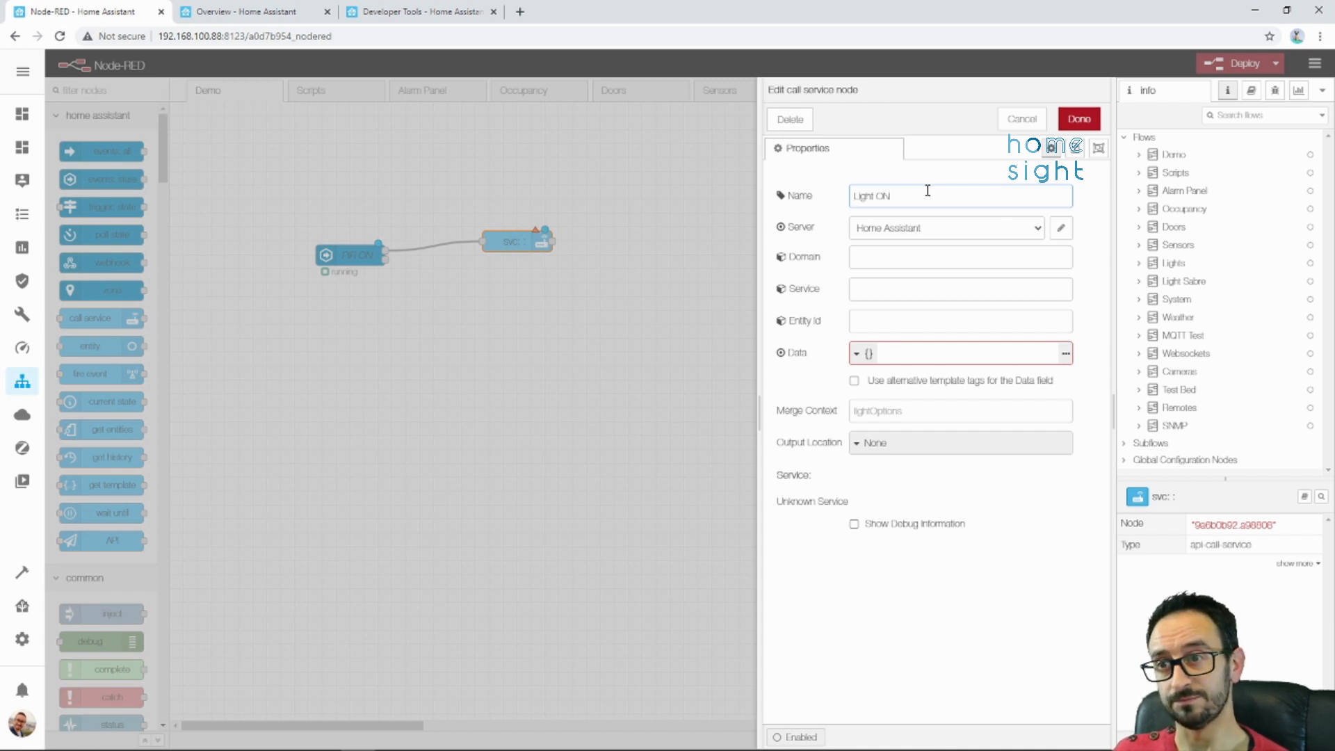
Set the Light ON node's domain to switch and its service to turn_on.
{"action": "left_click", "coordinate": [886, 254]}
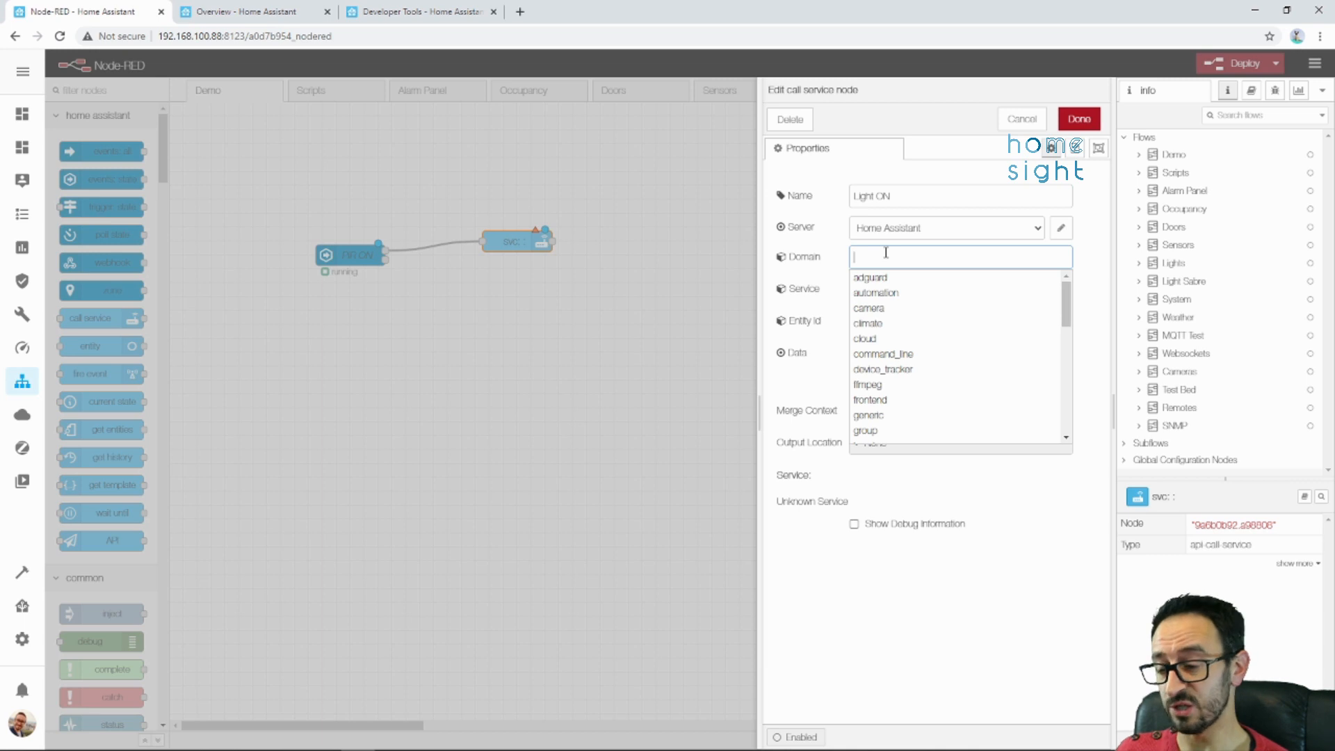
{"action": "type", "text": "swi"}
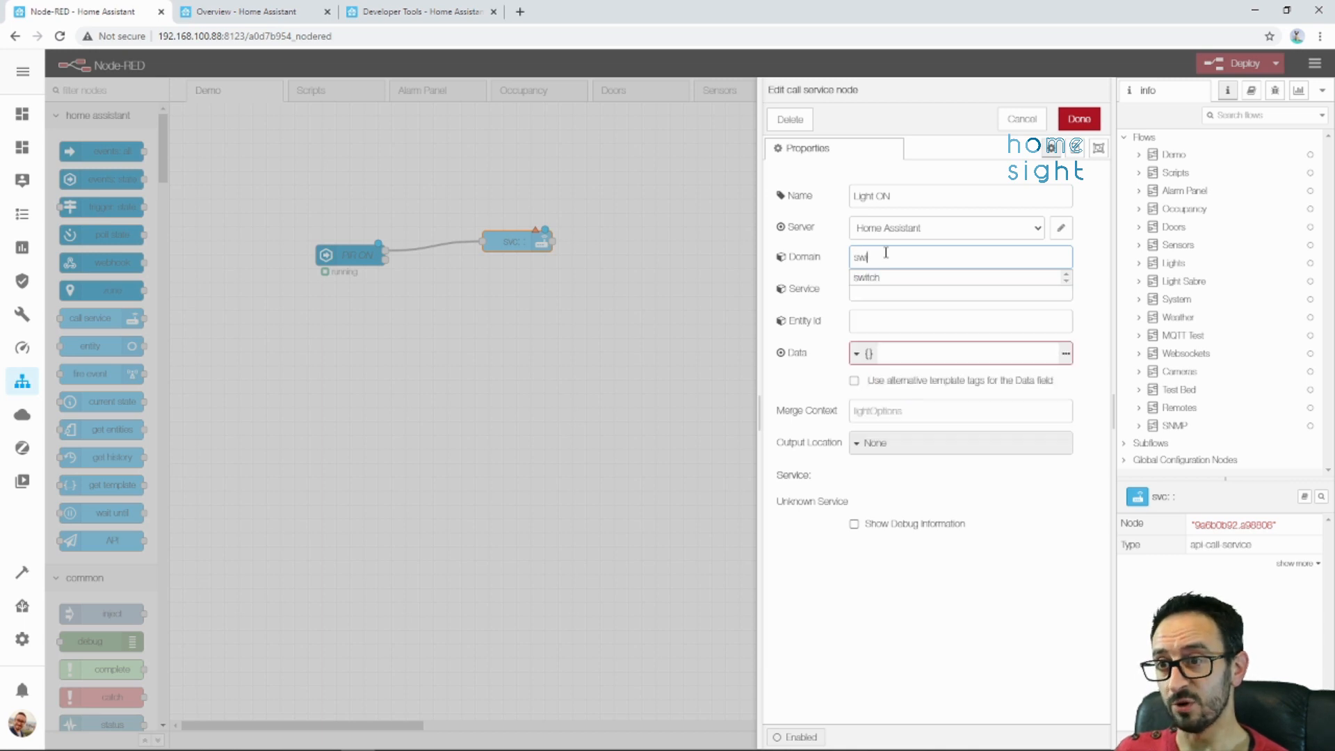
{"action": "key", "text": "BackSpace"}
{"action": "key", "text": "BackSpace"}
{"action": "key", "text": "BackSpace"}
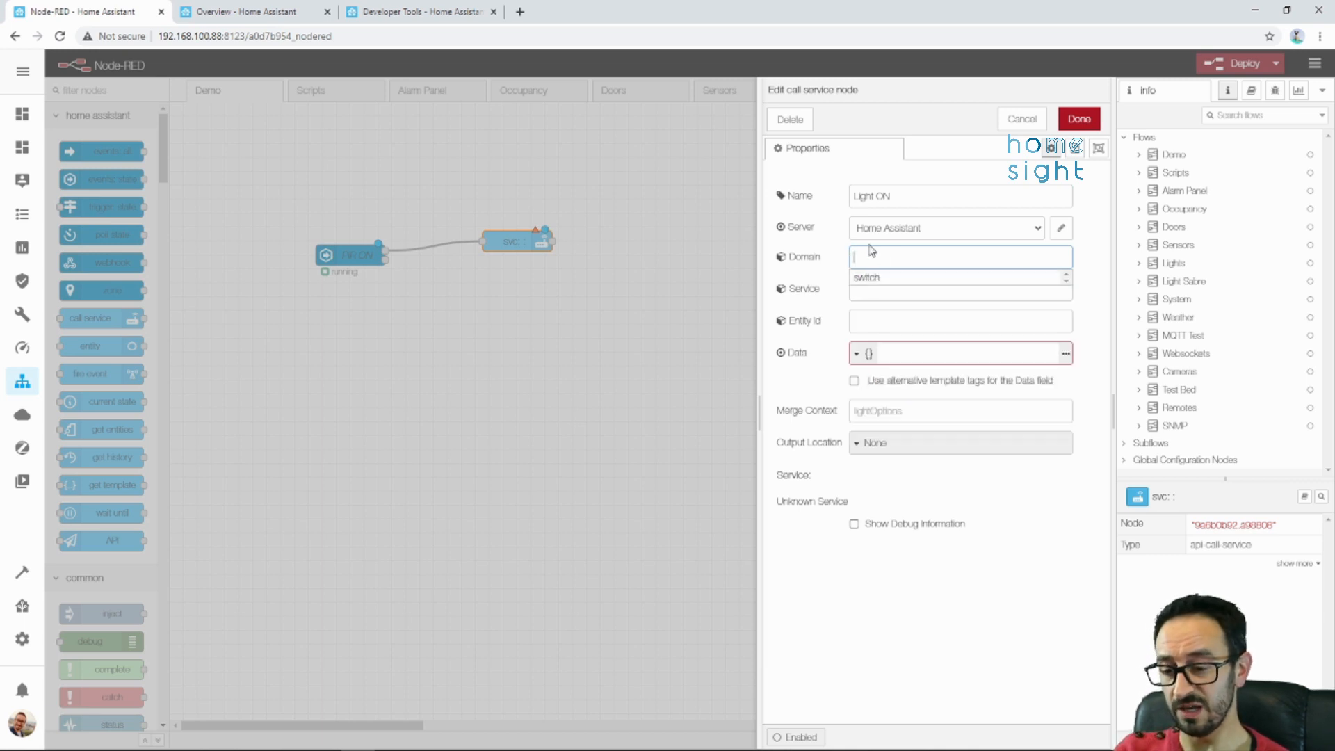
{"action": "left_click_drag", "start_coordinate": [1065, 290], "coordinate": [1075, 342]}
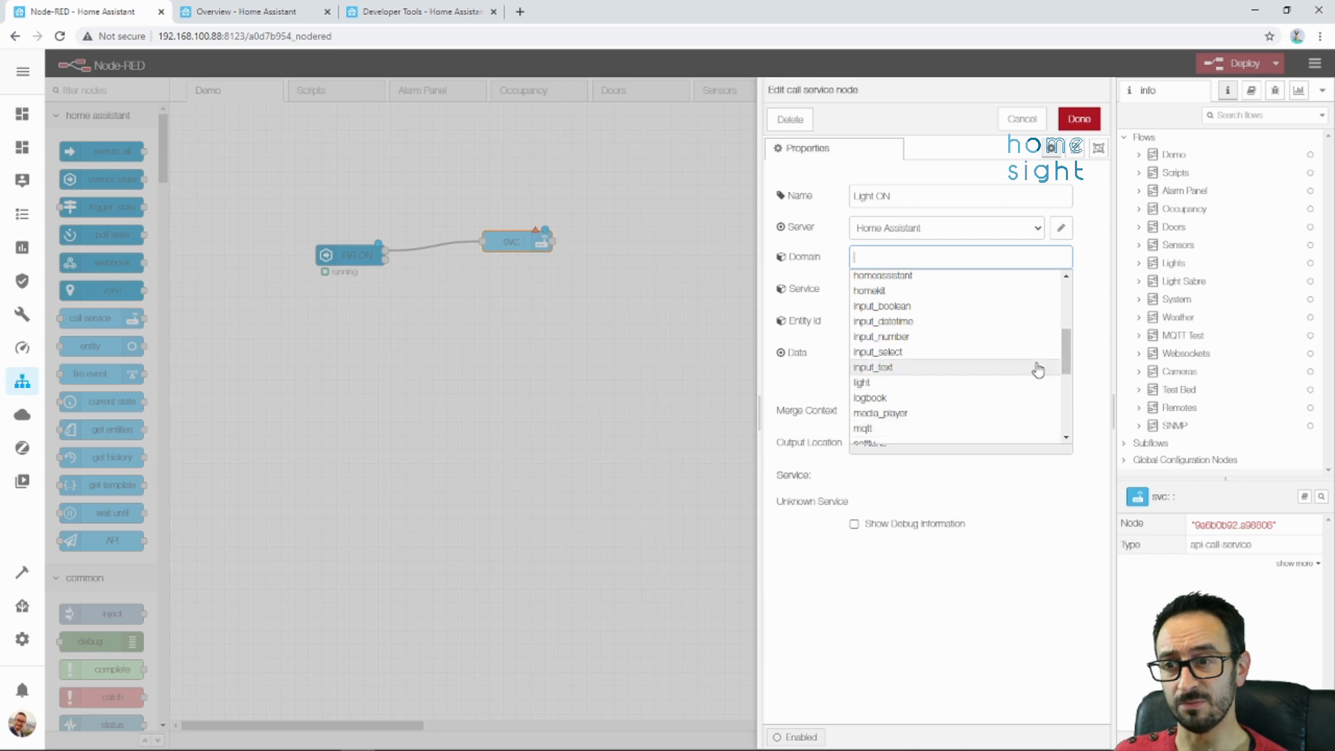
{"action": "left_click_drag", "start_coordinate": [1066, 350], "coordinate": [1070, 411]}
{"action": "left_click", "coordinate": [874, 377]}
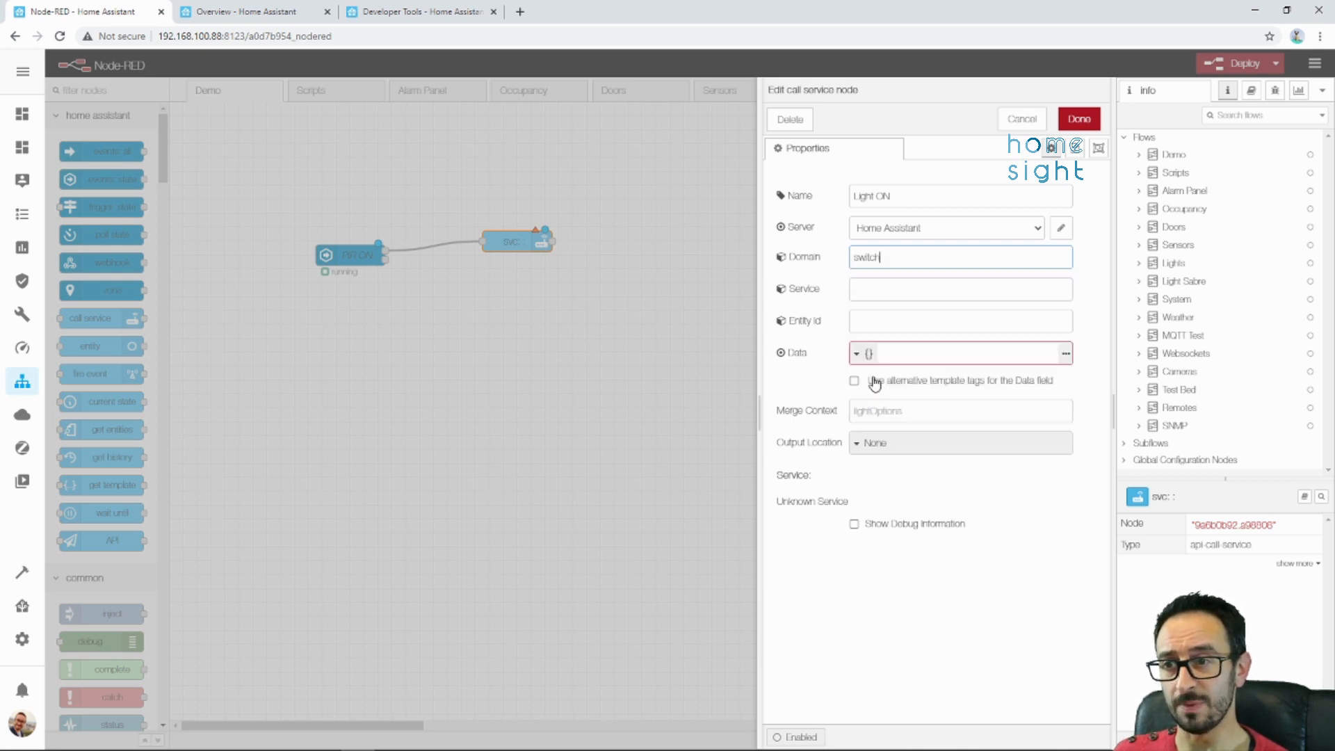
{"action": "left_click", "coordinate": [878, 295]}
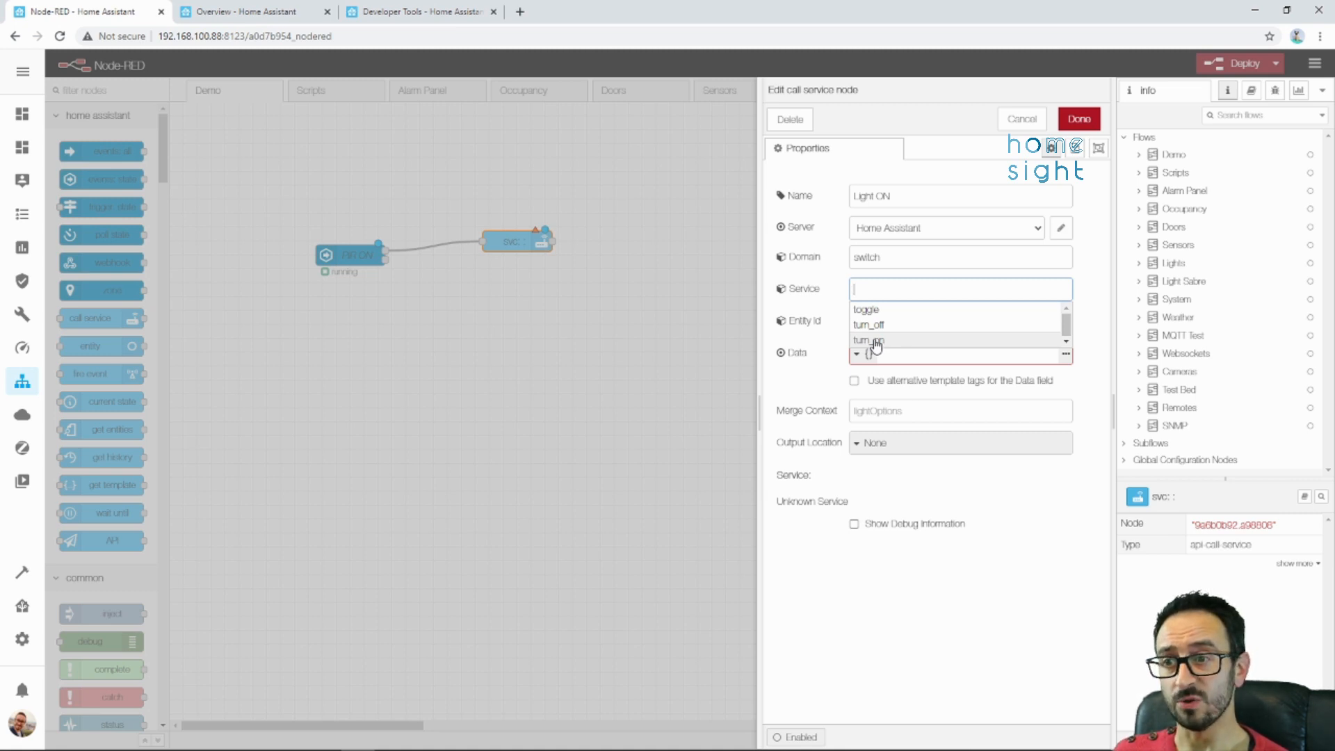
{"action": "left_click", "coordinate": [876, 342]}
Set the node's Entity Id to switch.boot_room_light without a trailing comma and save its properties.
{"action": "left_click", "coordinate": [883, 322]}
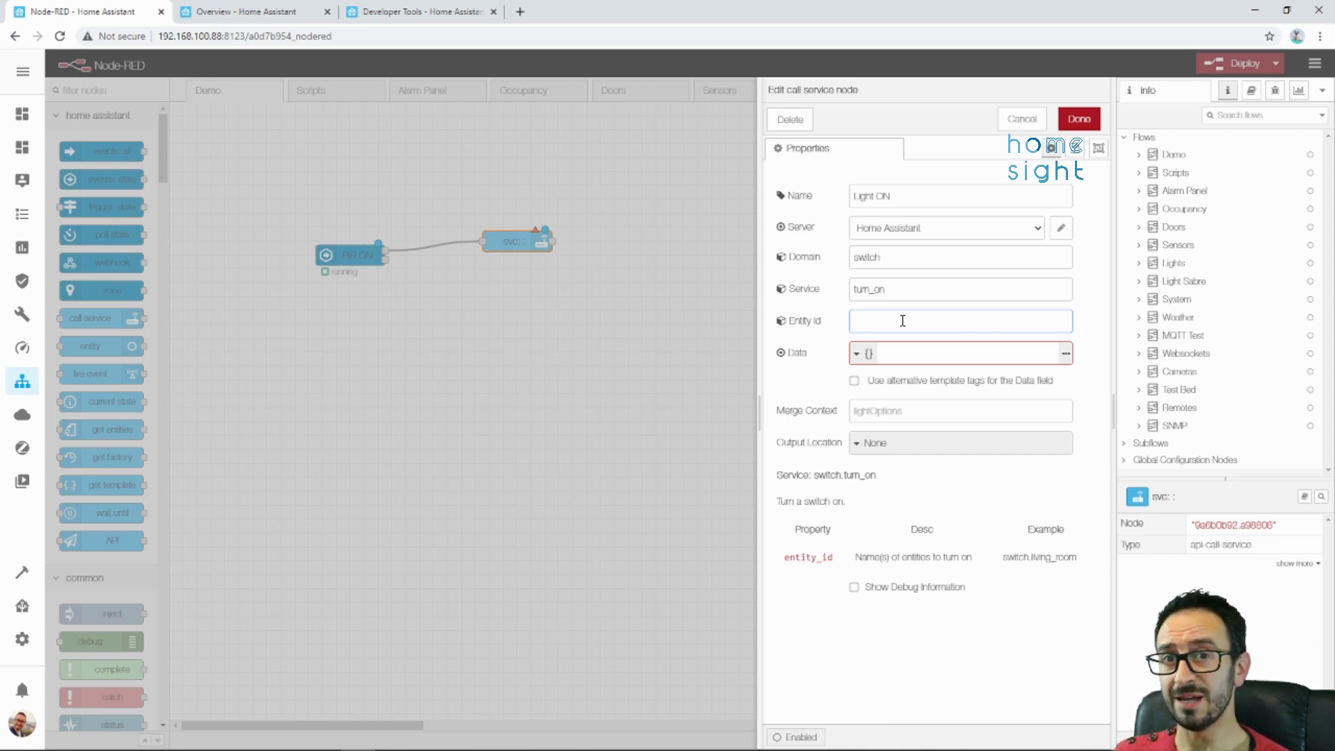
{"action": "type", "text": "boot"}
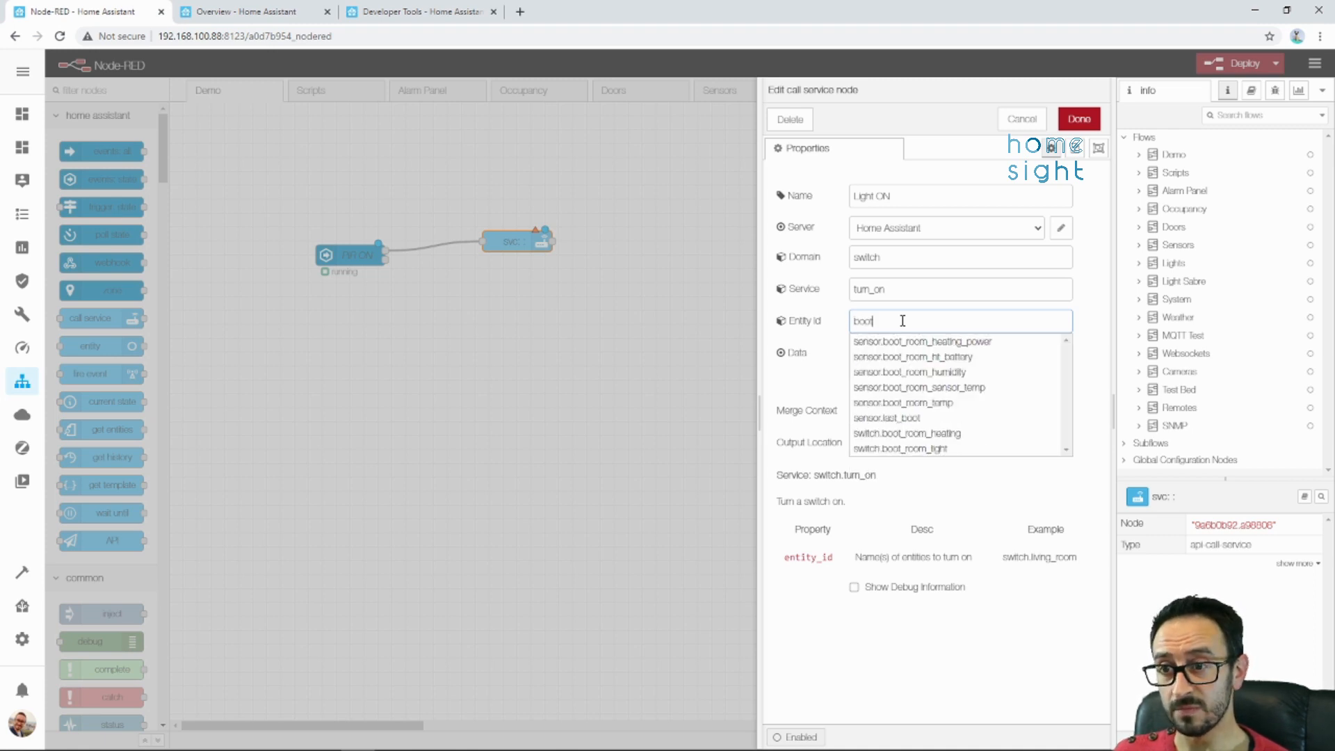
{"action": "left_click", "coordinate": [919, 451]}
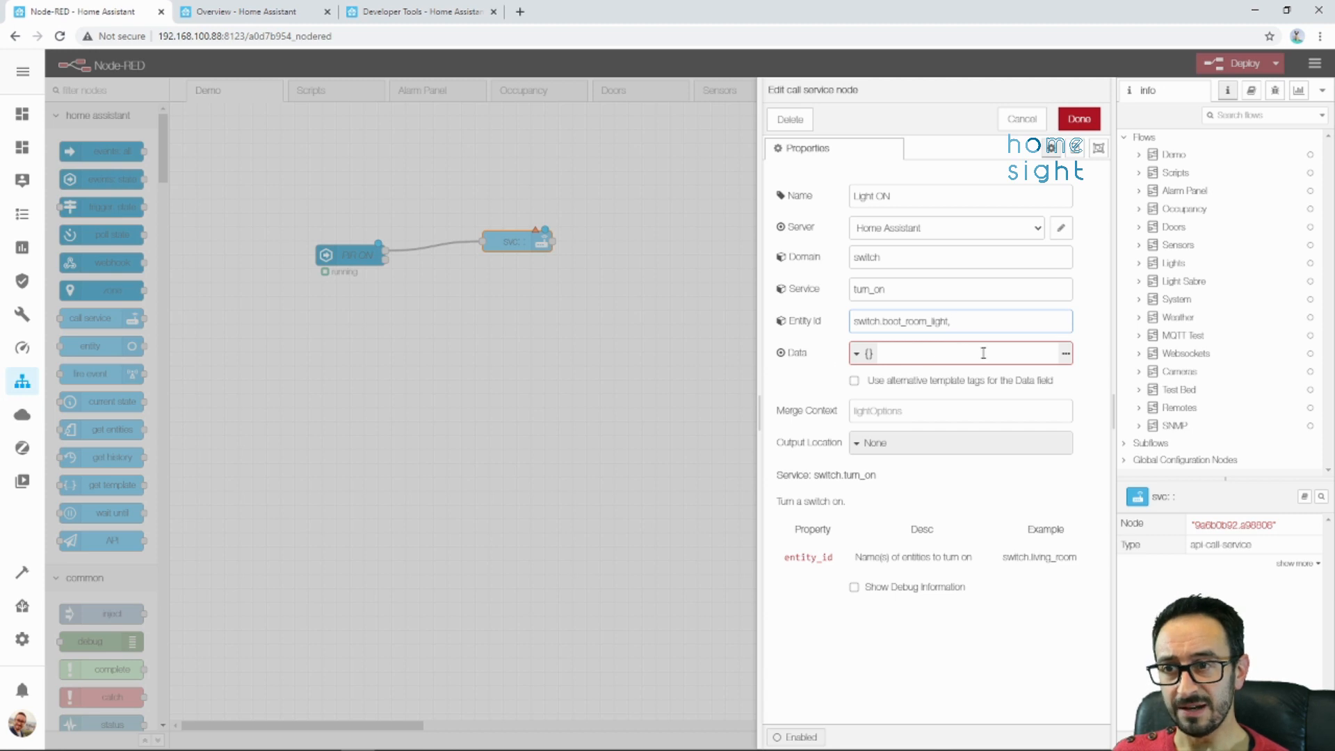
{"action": "key", "text": "BackSpace"}
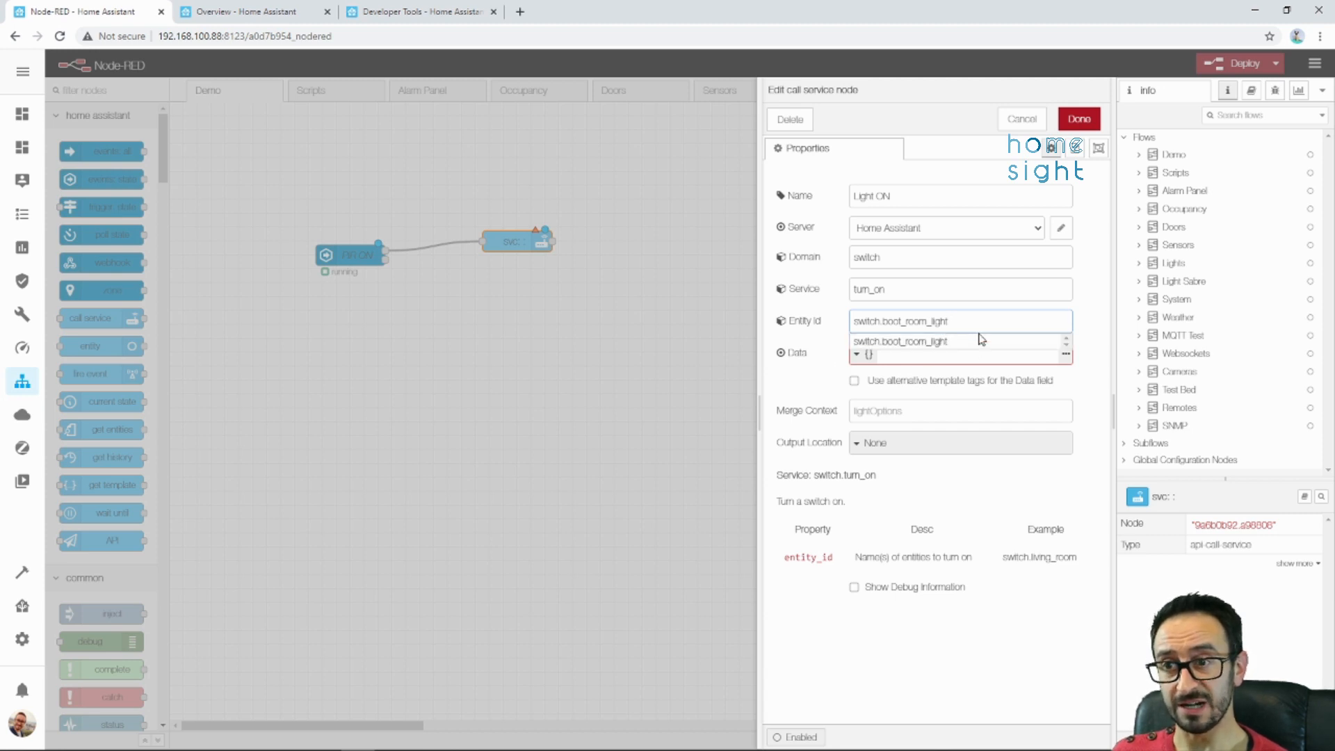
{"action": "left_click", "coordinate": [987, 379]}
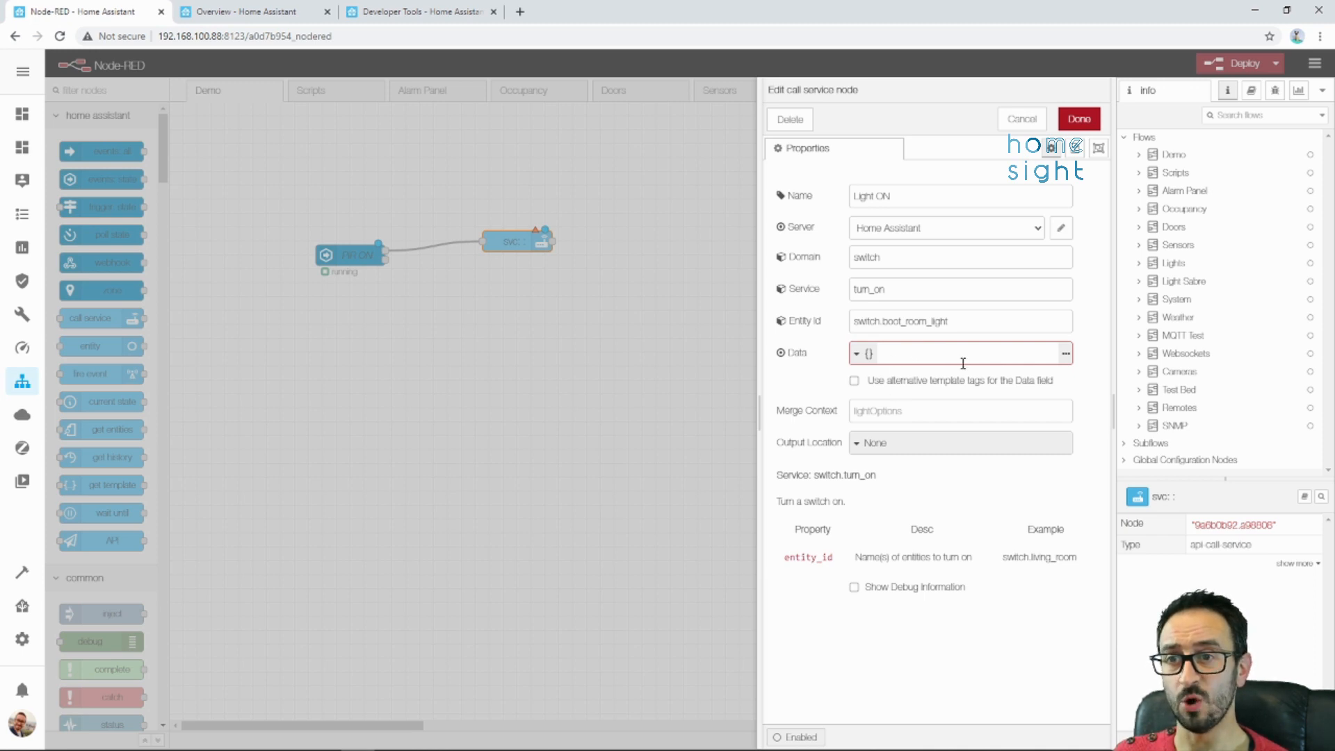
{"action": "left_click", "coordinate": [1088, 123]}
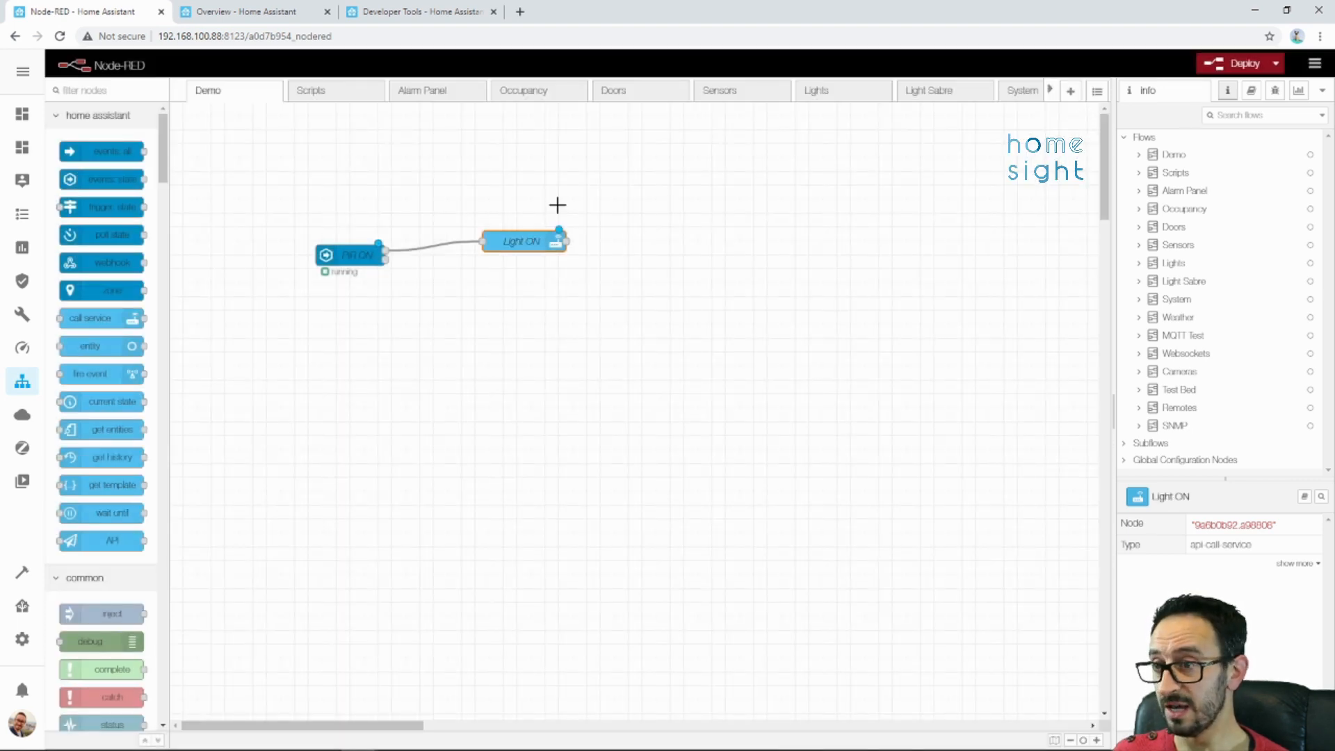
Duplicate the Light ON node, place the copy directly below the original, and wire PIR ON's false output to it.
{"action": "left_click_drag", "start_coordinate": [610, 202], "coordinate": [461, 332]}
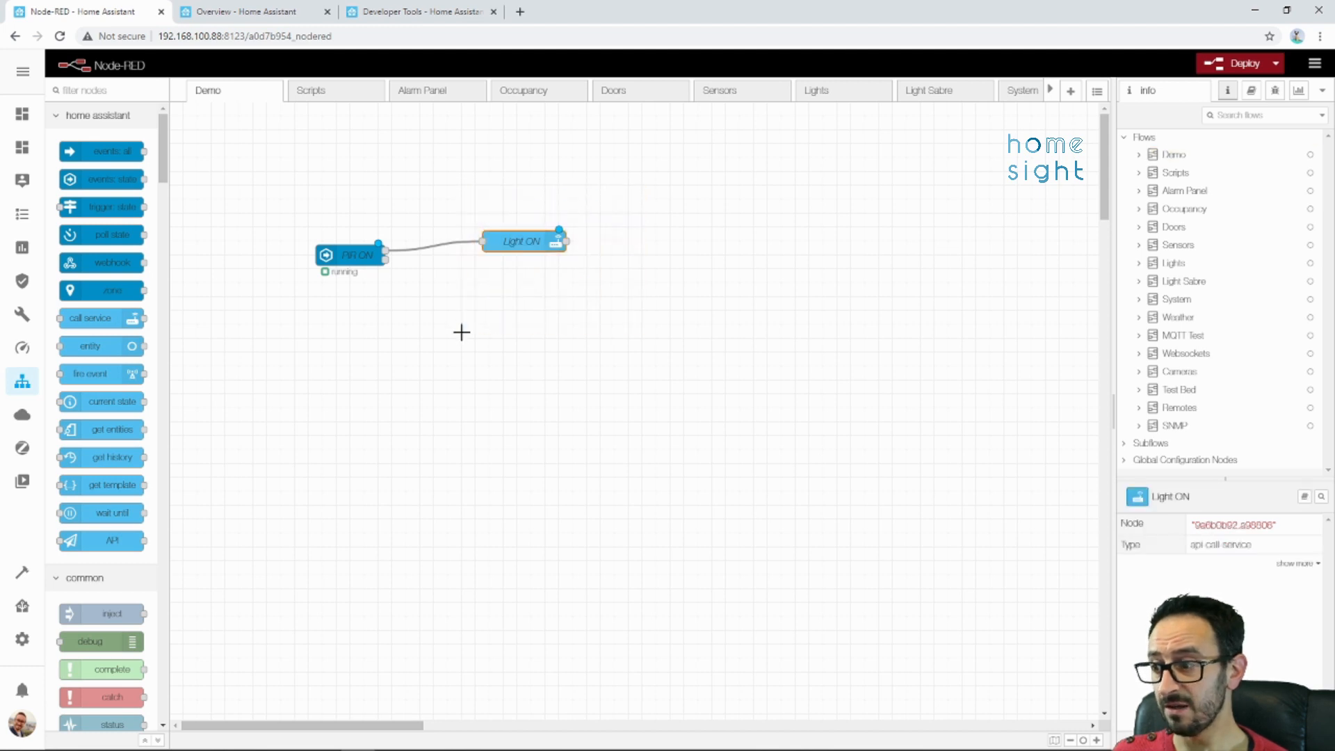
{"action": "key", "text": "ctrl+c"}
{"action": "key", "text": "ctrl+v"}
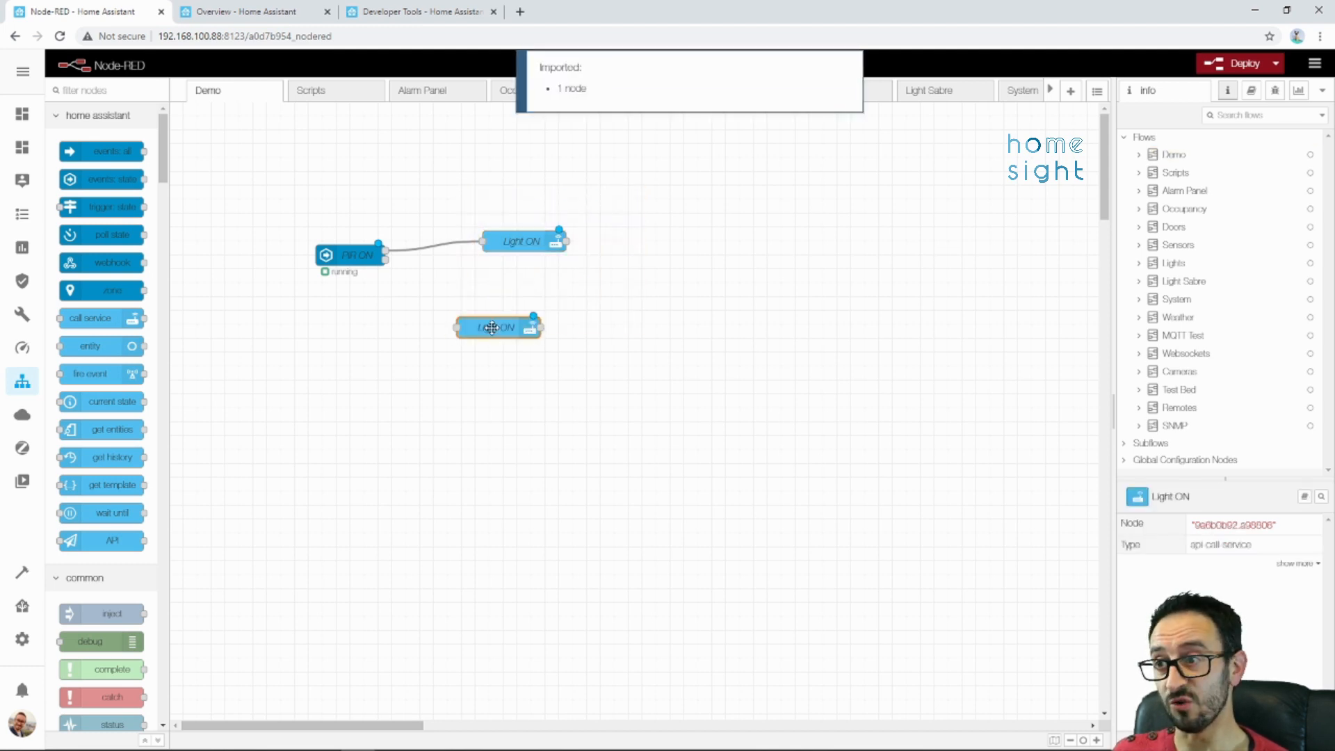
{"action": "left_click", "coordinate": [518, 283]}
{"action": "left_click", "coordinate": [531, 297]}
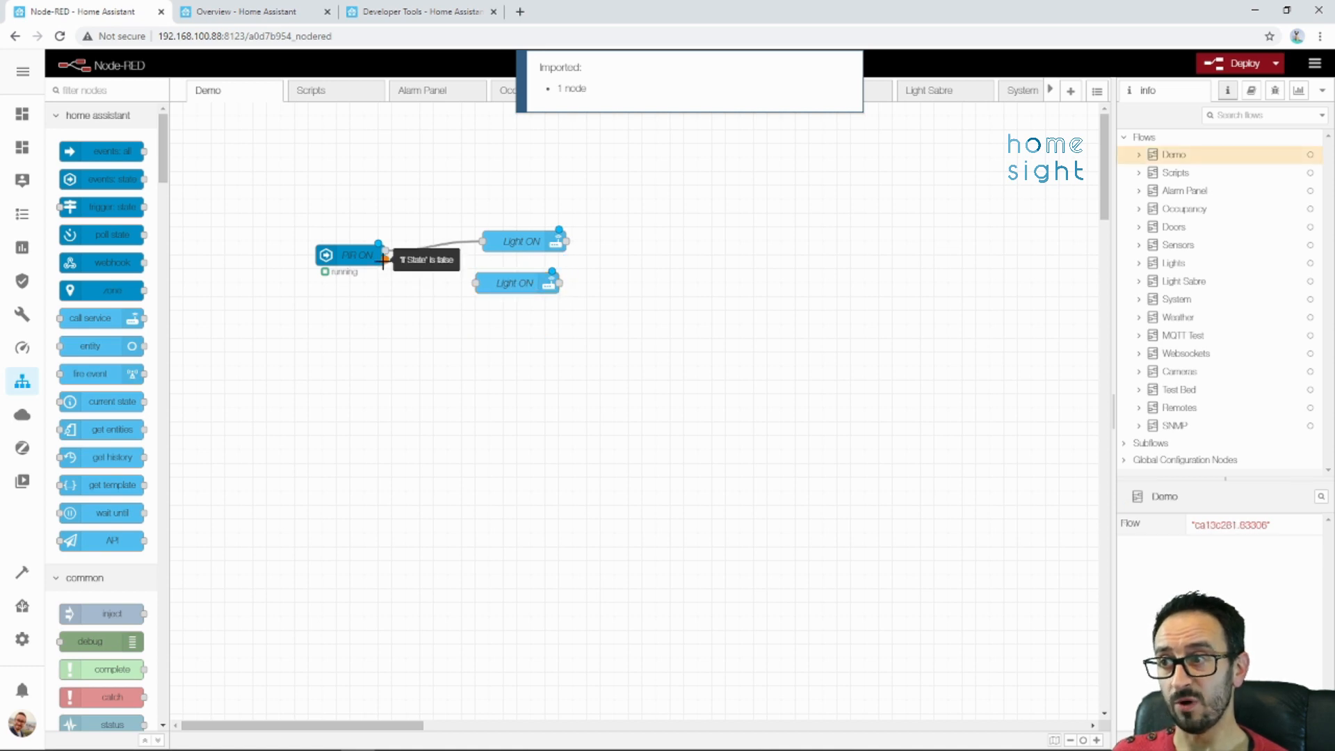
{"action": "left_click_drag", "start_coordinate": [383, 260], "coordinate": [520, 244]}
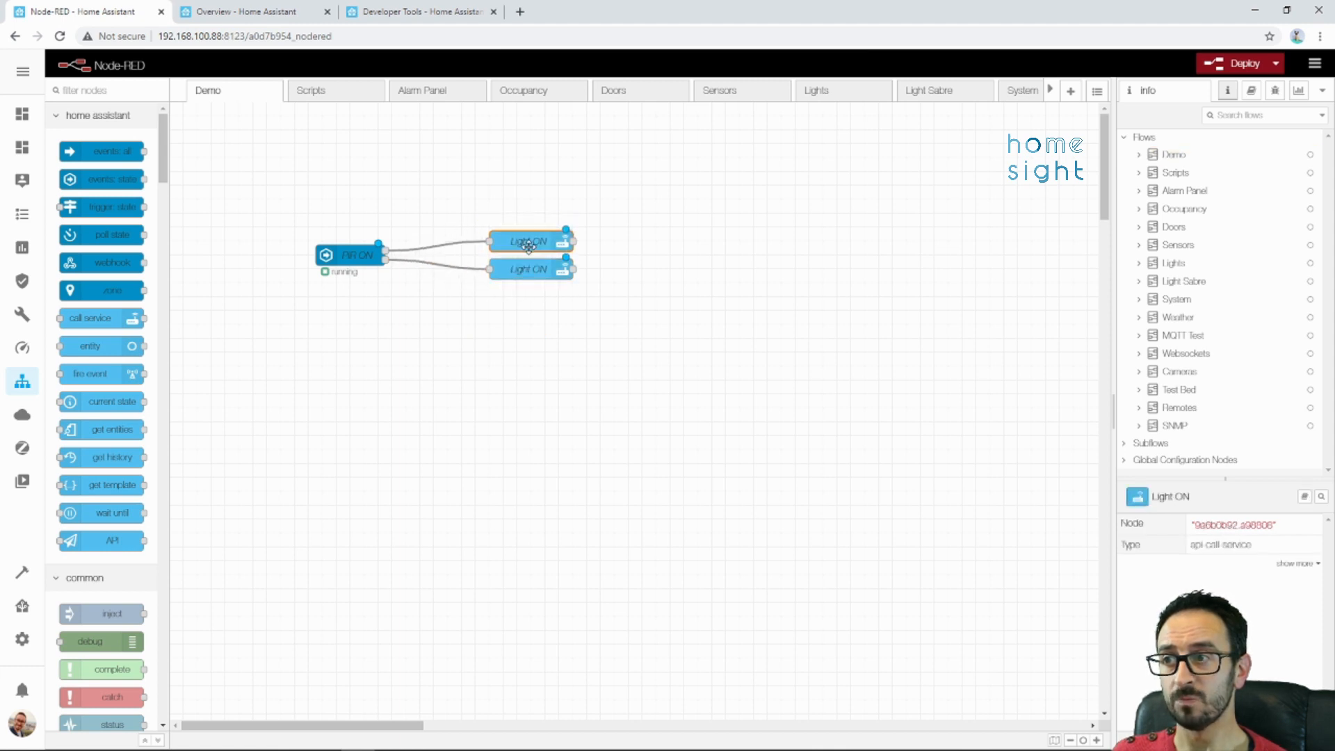
Set the duplicated Light ON node's service to turn_off and save its properties.
{"action": "double_click", "coordinate": [532, 270]}
{"action": "left_click", "coordinate": [926, 286]}
{"action": "type", "text": "ff"}
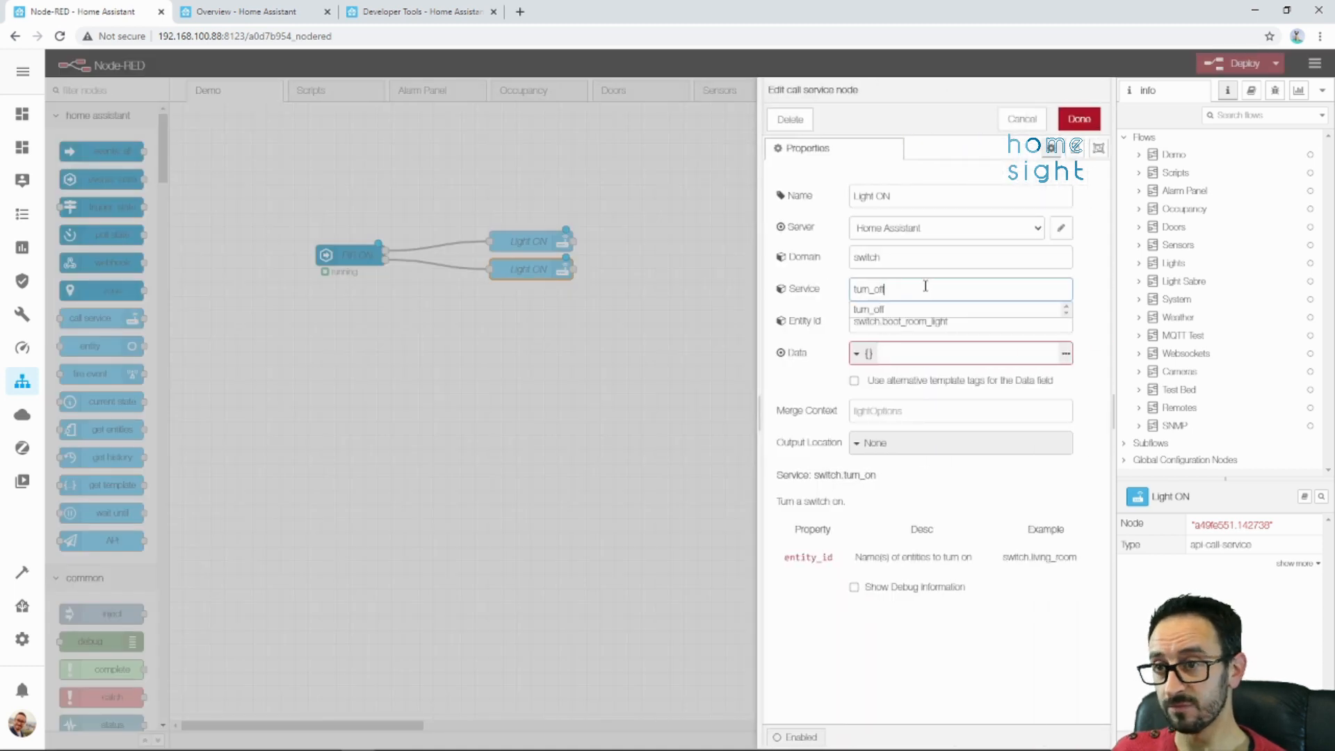
{"action": "left_click", "coordinate": [987, 499]}
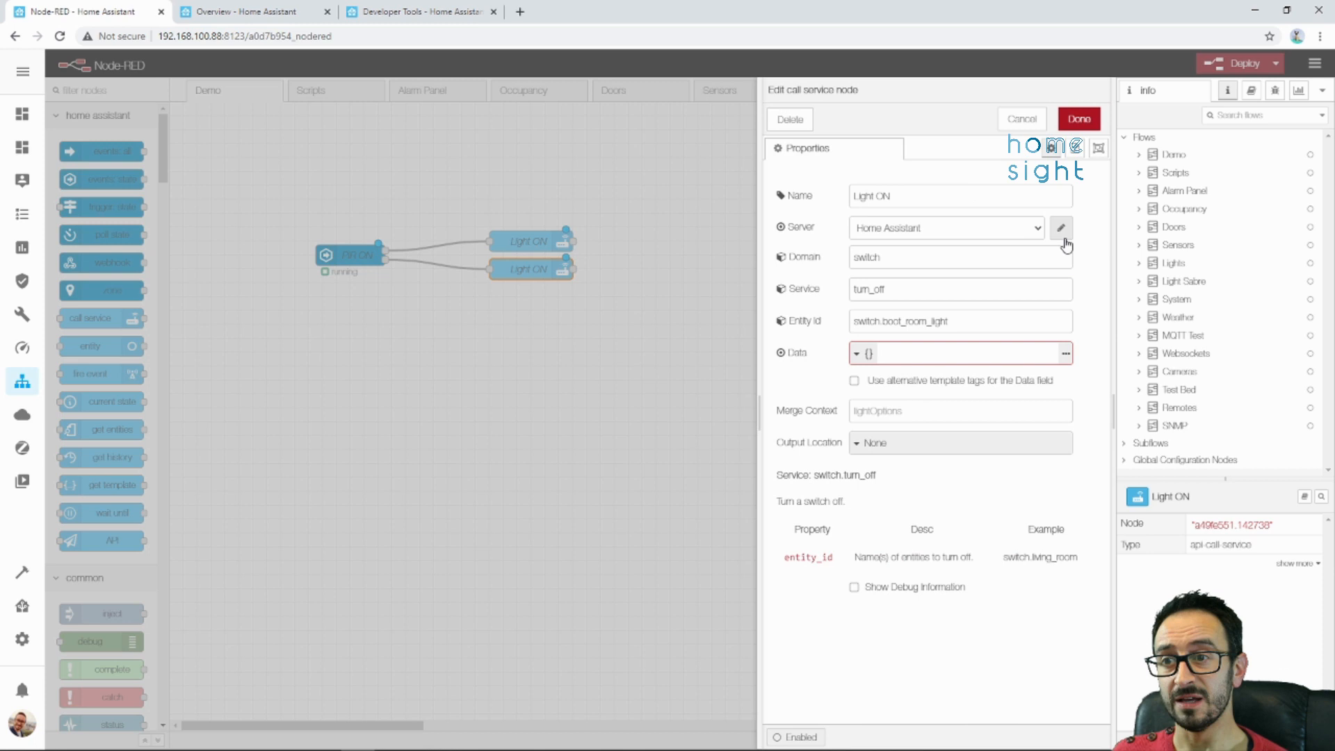
{"action": "left_click", "coordinate": [1081, 124]}
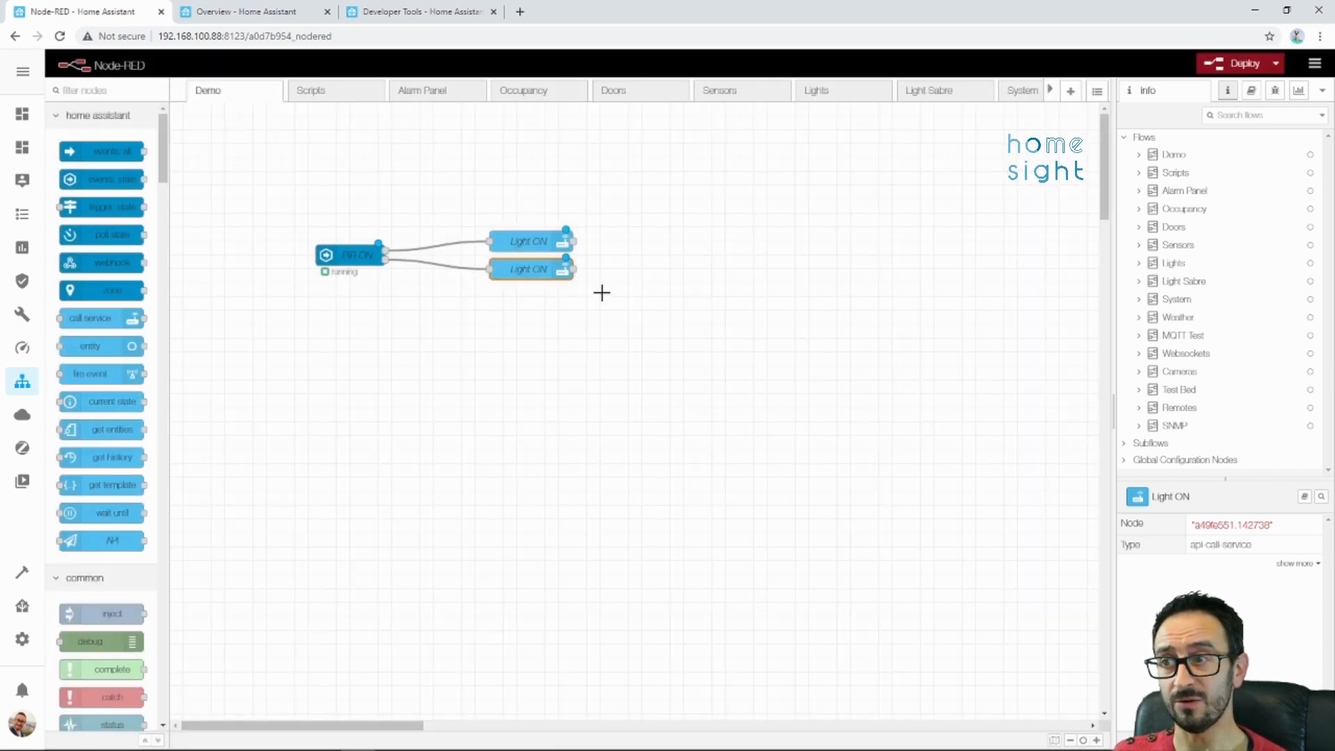
Rename the duplicated call service node "Light OFF" and save it.
{"action": "double_click", "coordinate": [549, 270]}
{"action": "key", "text": "BackSpace"}
{"action": "type", "text": "FF"}
{"action": "left_click", "coordinate": [1077, 122]}
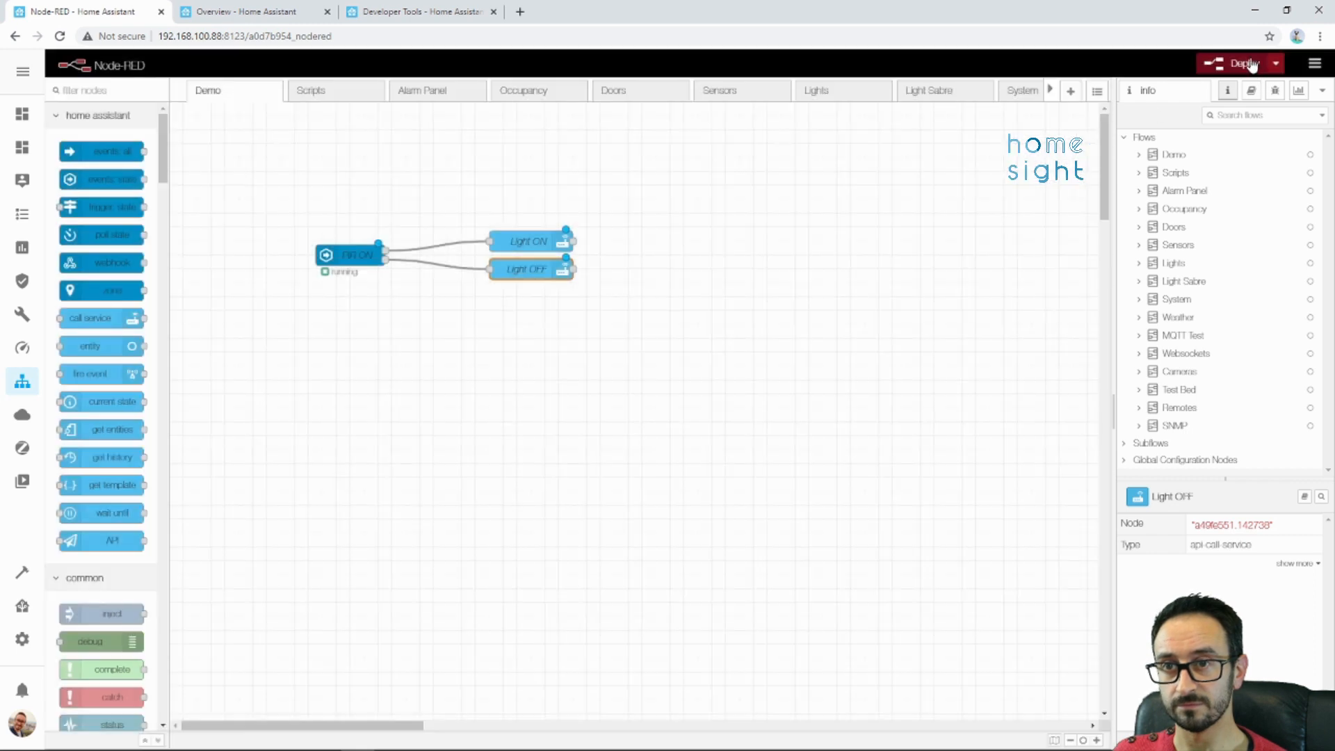
Deploy the flow, check it on the Home Assistant ground-floor overview, and return to Node-RED.
{"action": "left_click", "coordinate": [1236, 63]}
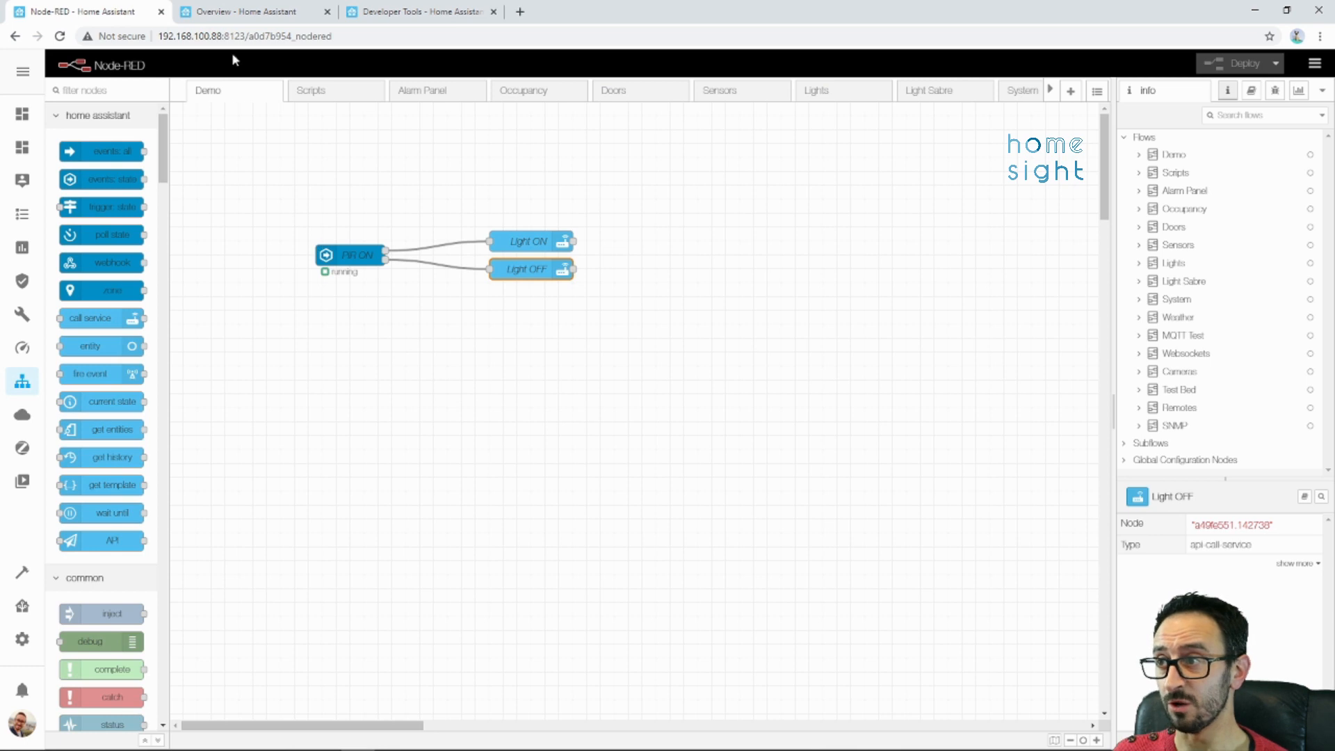
{"action": "left_click", "coordinate": [235, 14]}
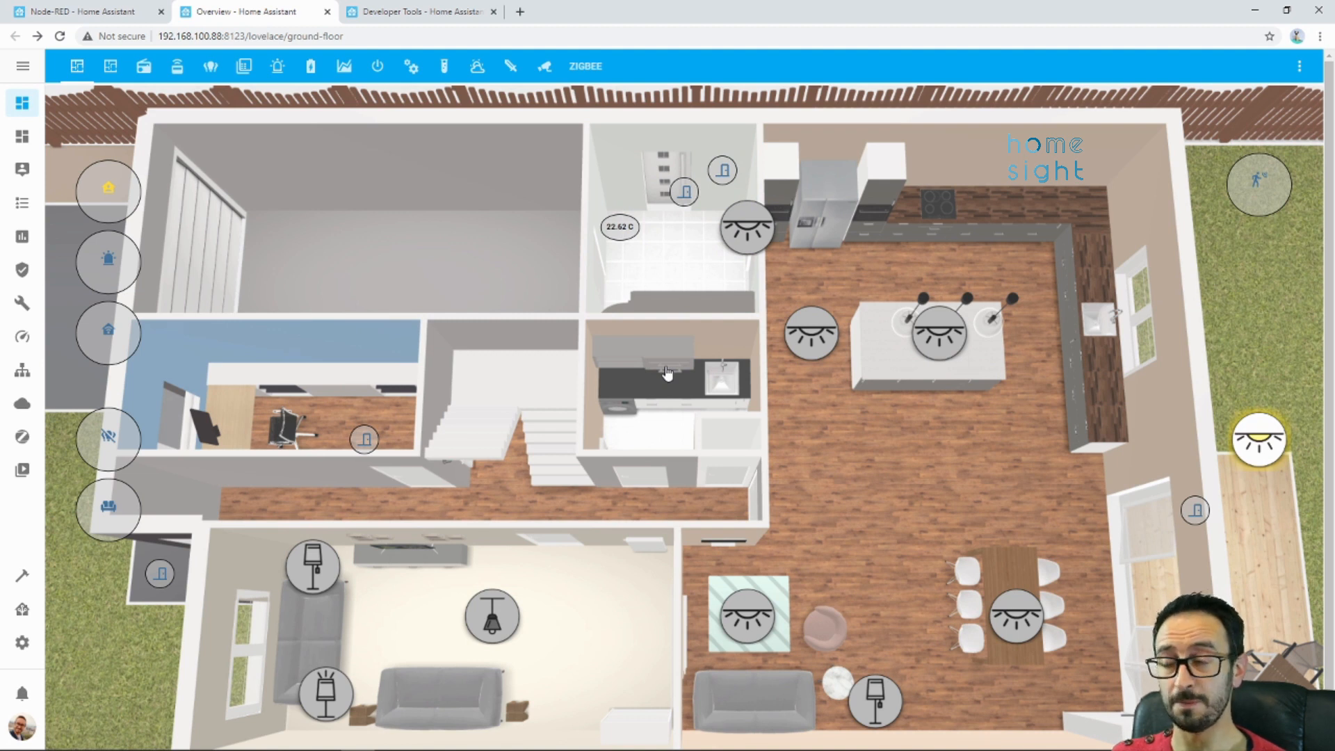
{"action": "left_click", "coordinate": [90, 12]}
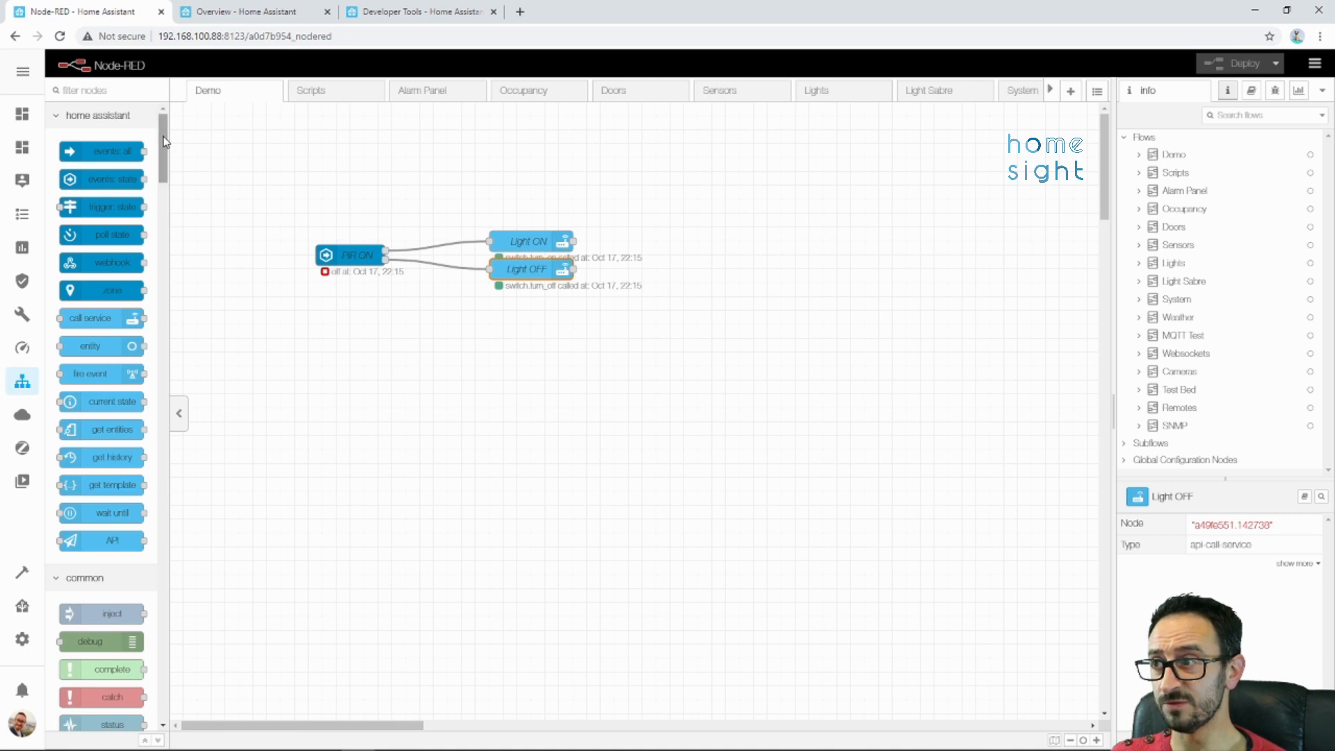
Find the delay node, insert it into the wire between PIR ON and Light OFF, and space the two nodes out in a row.
{"action": "mouse_move", "coordinate": [164, 142]}
{"action": "left_mouse_down"}
{"action": "mouse_move", "coordinate": [167, 217]}
{"action": "mouse_move", "coordinate": [165, 154]}
{"action": "left_mouse_up"}
{"action": "left_click", "coordinate": [84, 90]}
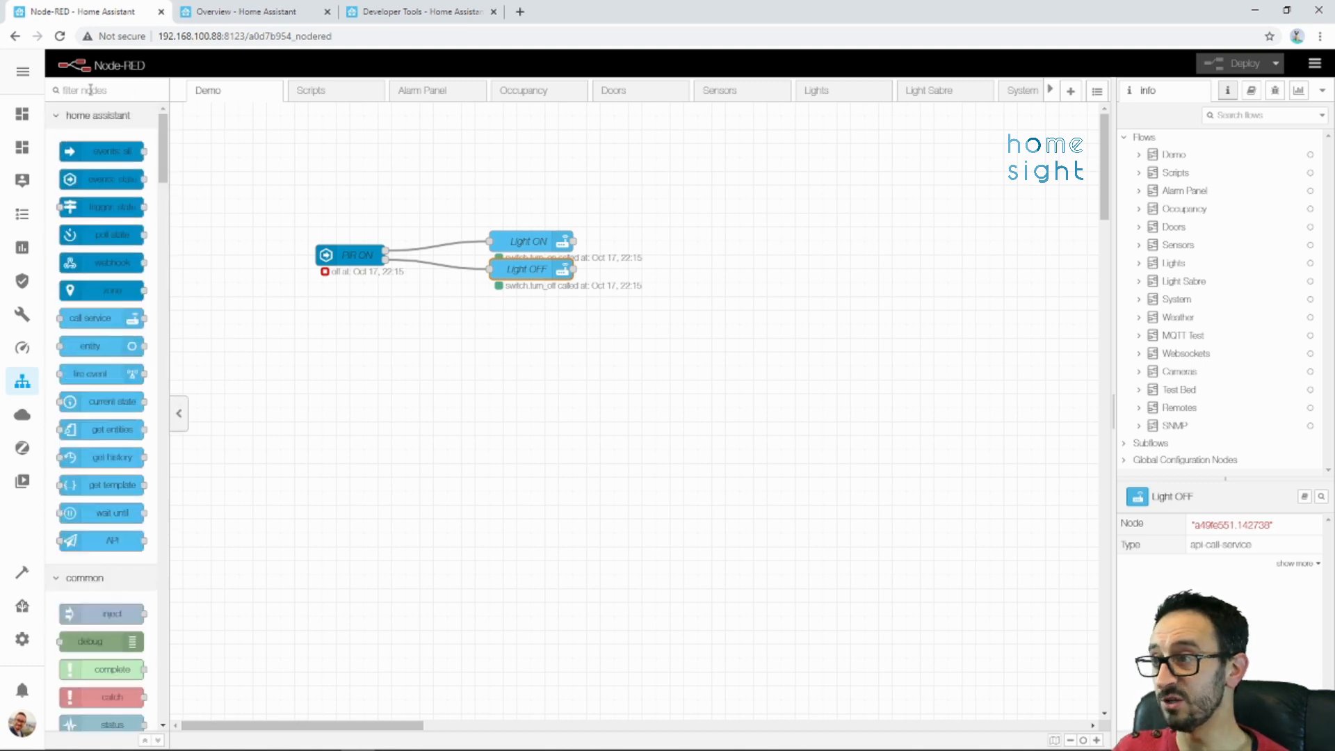
{"action": "type", "text": "del"}
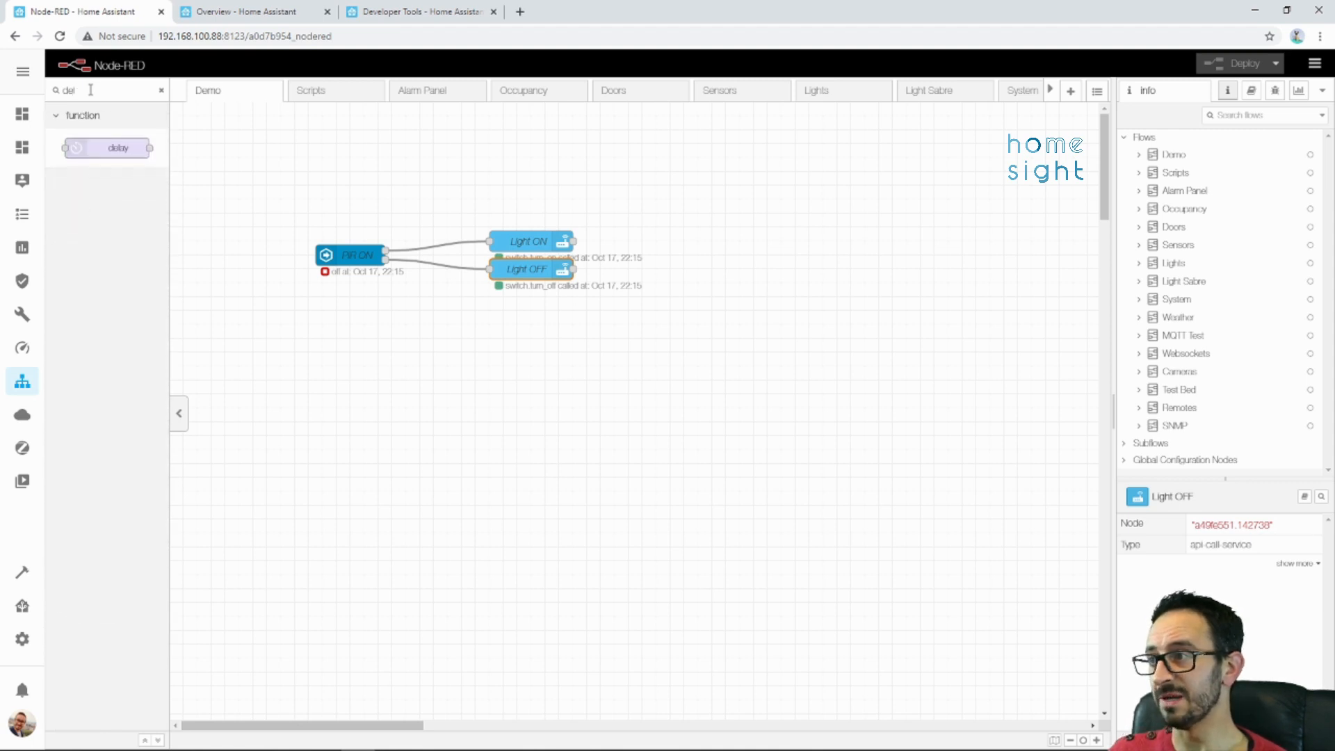
{"action": "left_click_drag", "start_coordinate": [105, 147], "coordinate": [436, 275]}
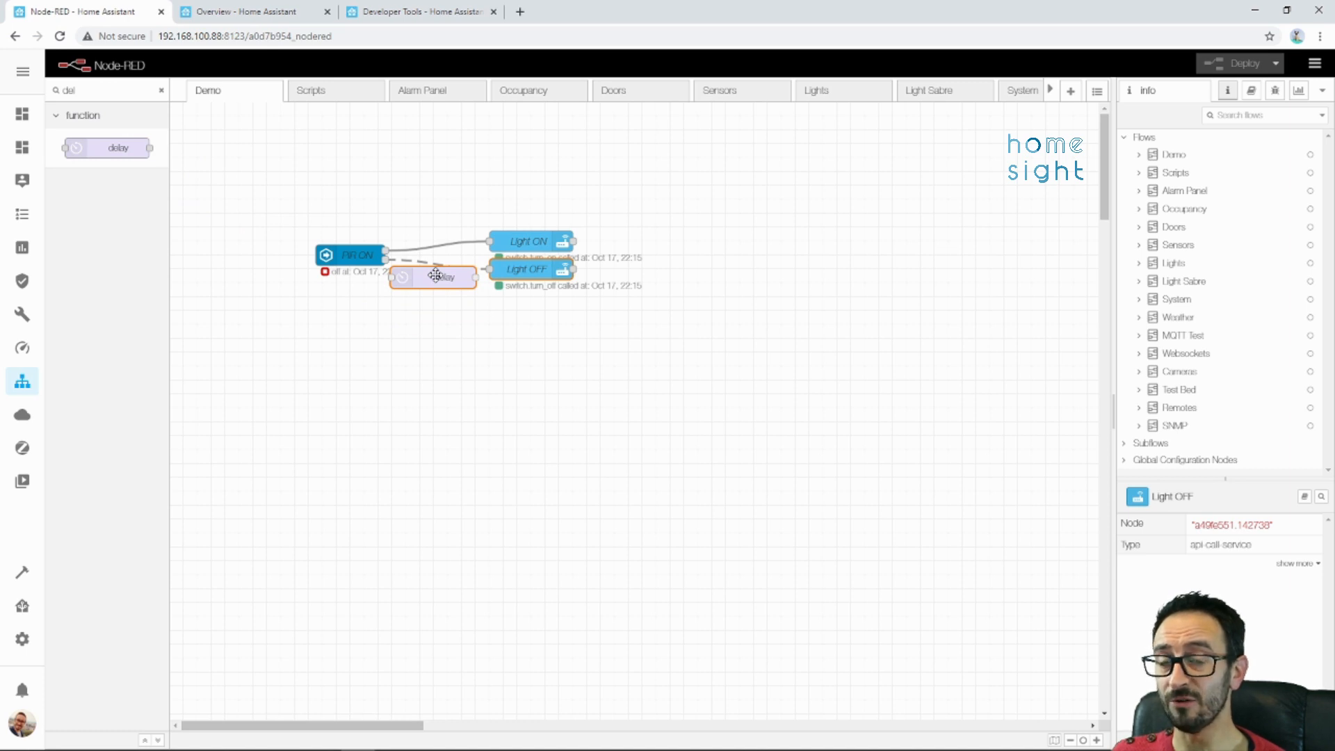
{"action": "left_click_drag", "start_coordinate": [436, 275], "coordinate": [444, 281]}
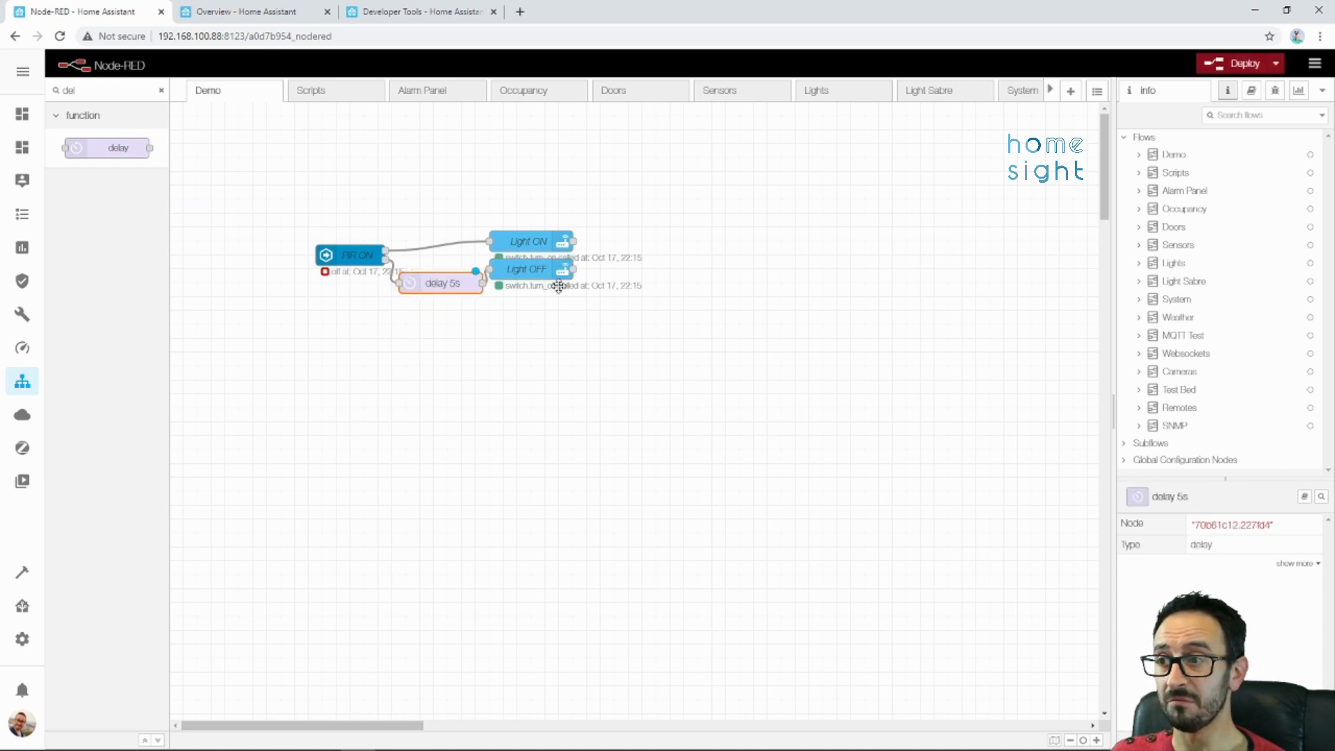
{"action": "left_click_drag", "start_coordinate": [567, 274], "coordinate": [650, 289]}
{"action": "left_click_drag", "start_coordinate": [442, 284], "coordinate": [491, 284]}
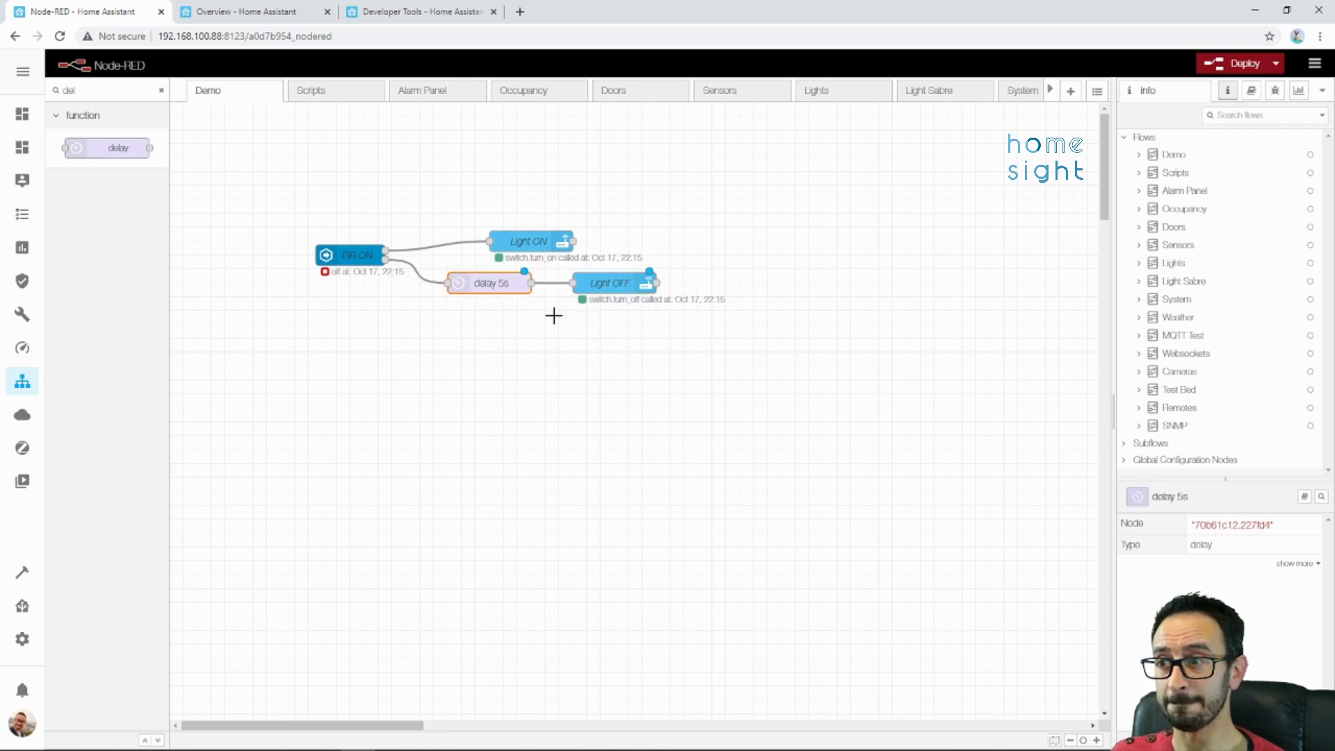
Set the delay node between PIR ON and Light OFF to a fixed delay of 10 seconds.
{"action": "double_click", "coordinate": [491, 285]}
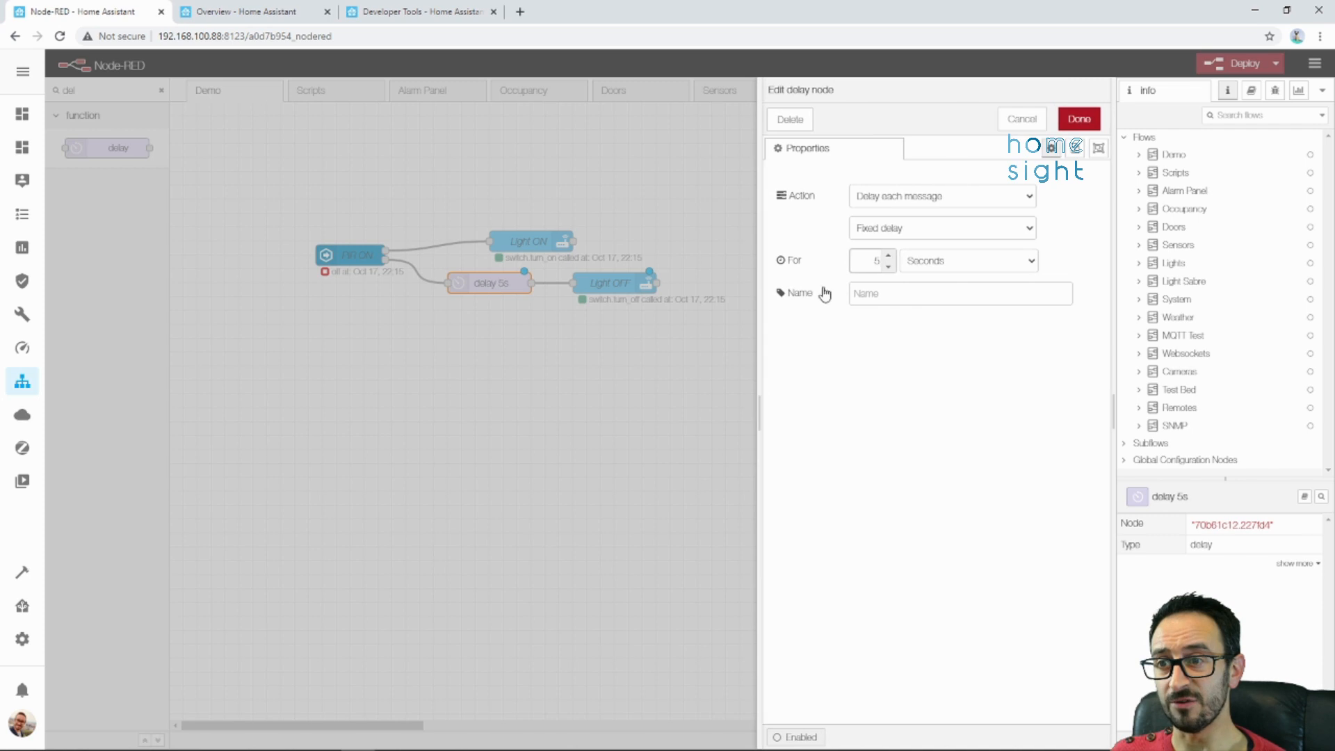
{"action": "double_click", "coordinate": [875, 262]}
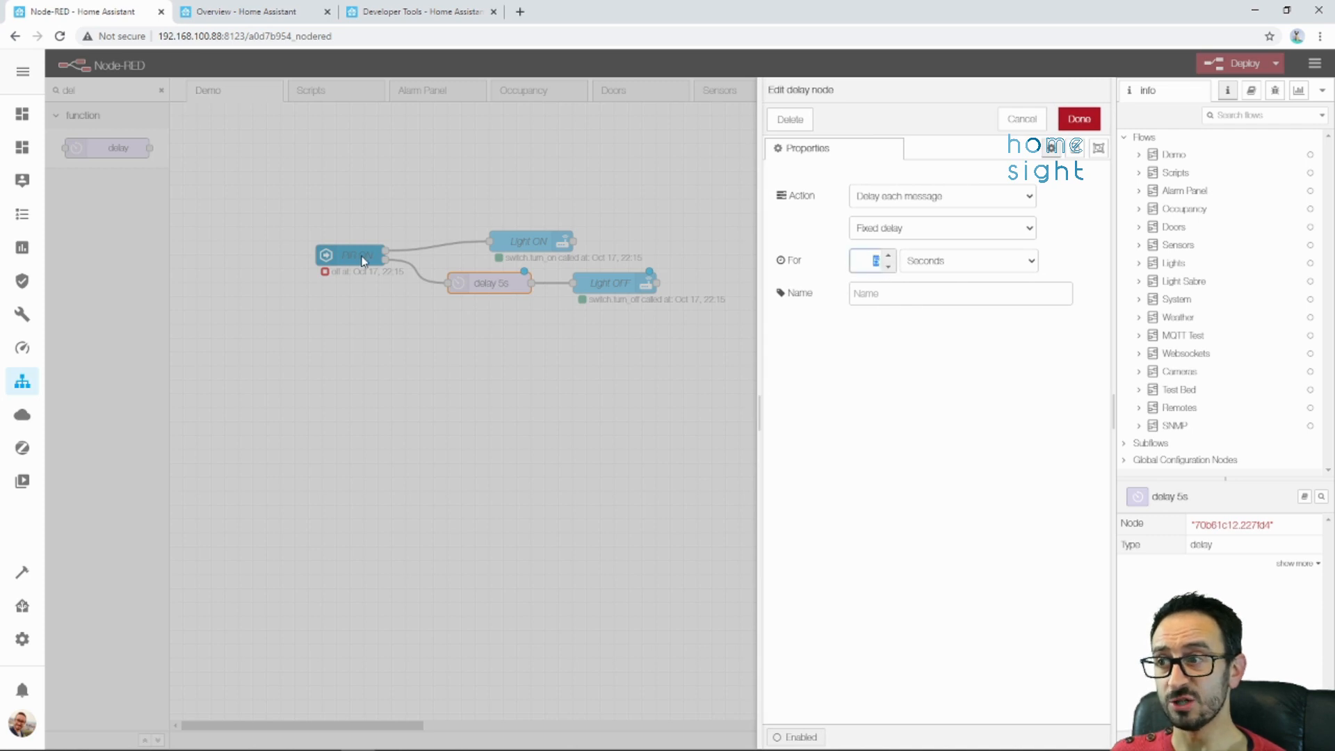
{"action": "left_click", "coordinate": [983, 262]}
{"action": "left_click", "coordinate": [902, 264]}
{"action": "double_click", "coordinate": [871, 262]}
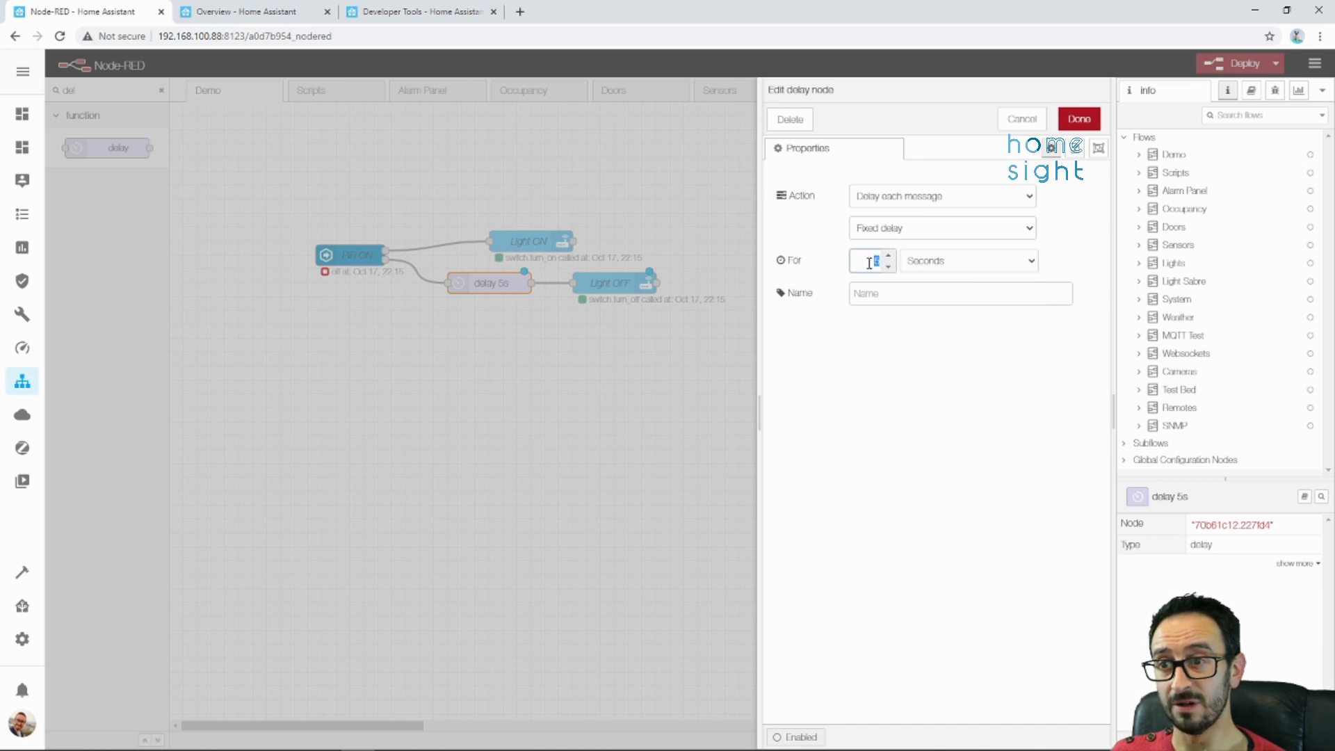
{"action": "type", "text": "10"}
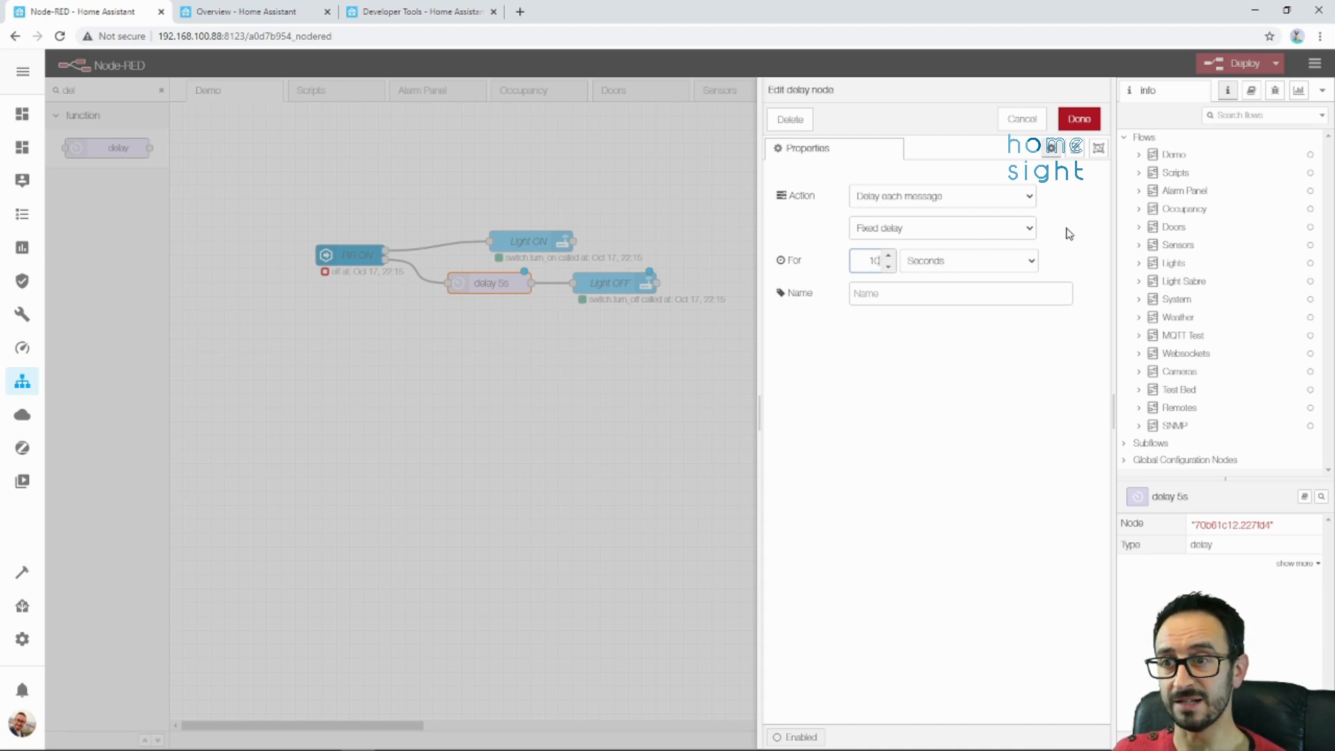
Name the delay node "10 Sec Delay", deploy the flow, and check the Home Assistant overview.
{"action": "left_click", "coordinate": [977, 291]}
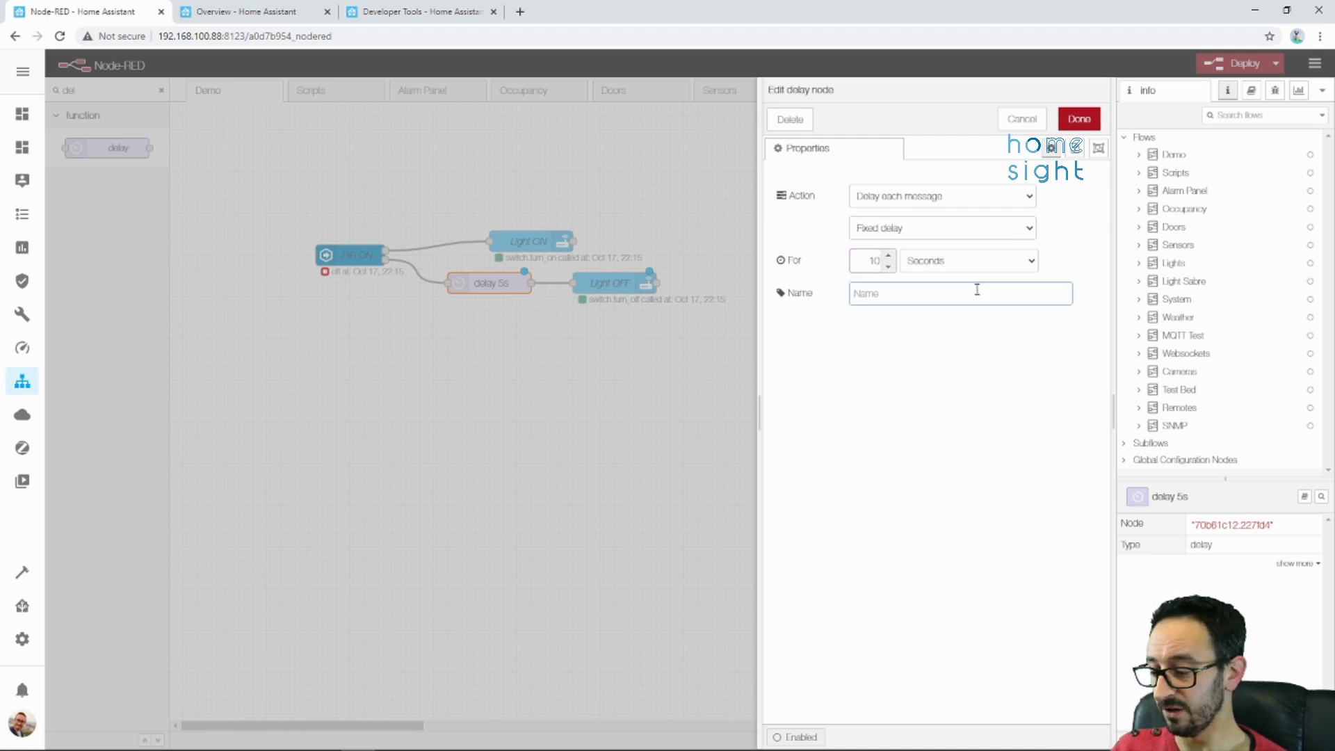
{"action": "type", "text": "10 Sec Dealy"}
{"action": "key", "text": "BackSpace"}
{"action": "key", "text": "BackSpace"}
{"action": "key", "text": "BackSpace"}
{"action": "type", "text": "lay"}
{"action": "left_click", "coordinate": [1077, 119]}
{"action": "left_click", "coordinate": [1226, 65]}
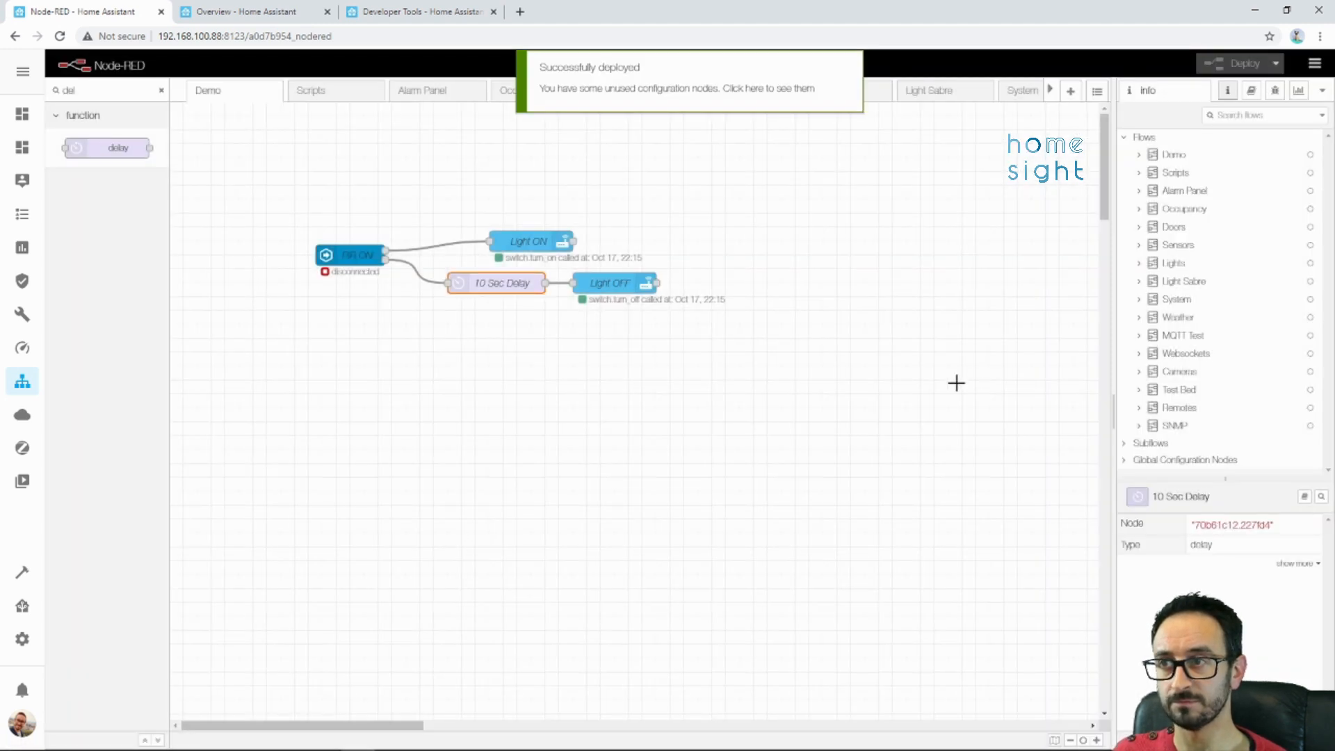
{"action": "left_click", "coordinate": [208, 14]}
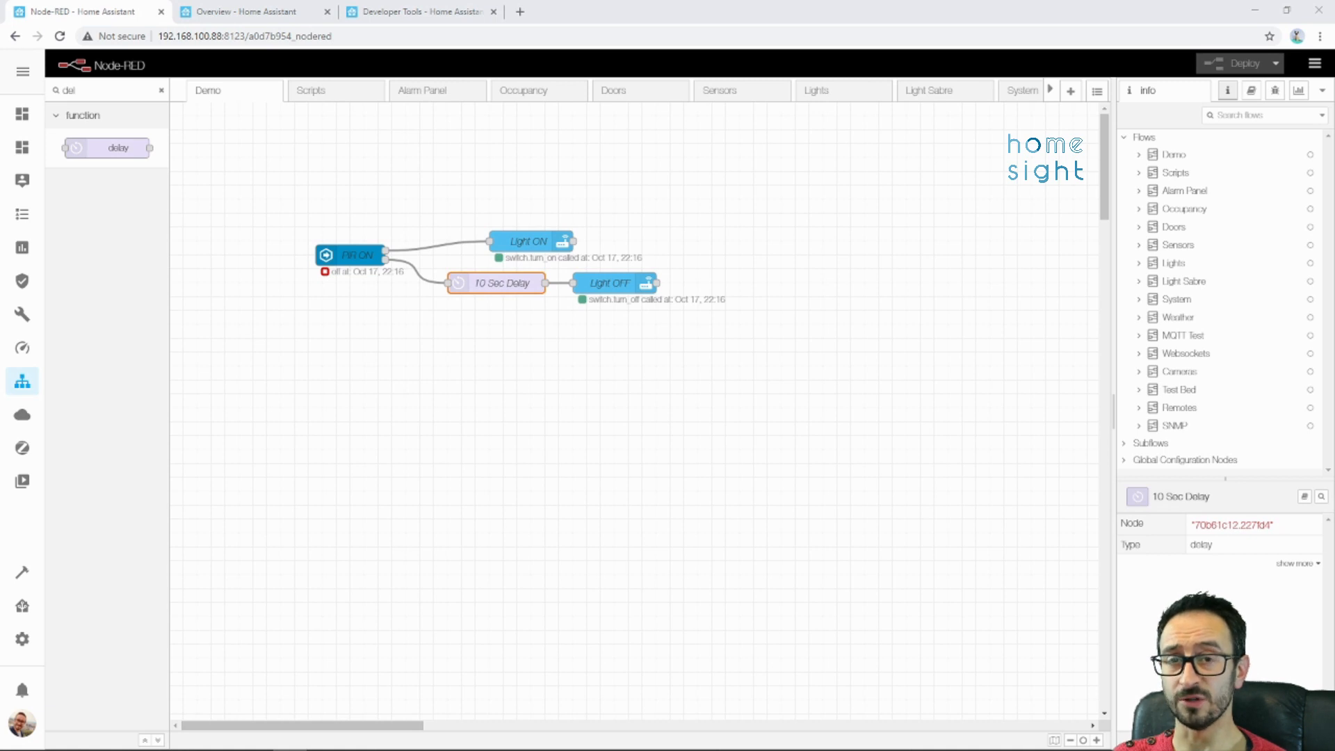
Add an inject node above PIR ON, wire it to Light ON, and deploy the flow.
{"action": "left_click", "coordinate": [161, 91]}
{"action": "type", "text": "inje"}
{"action": "left_click_drag", "start_coordinate": [108, 151], "coordinate": [369, 187]}
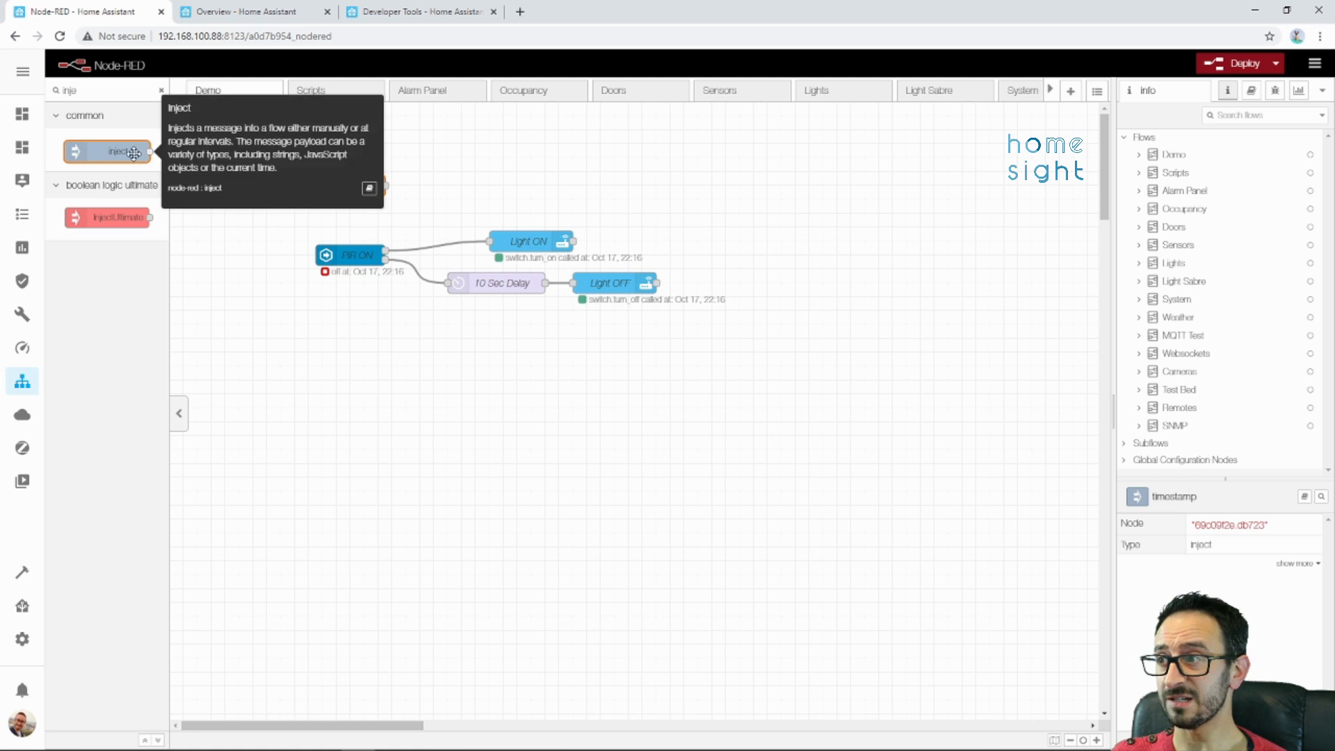
{"action": "left_click_drag", "start_coordinate": [388, 186], "coordinate": [488, 240]}
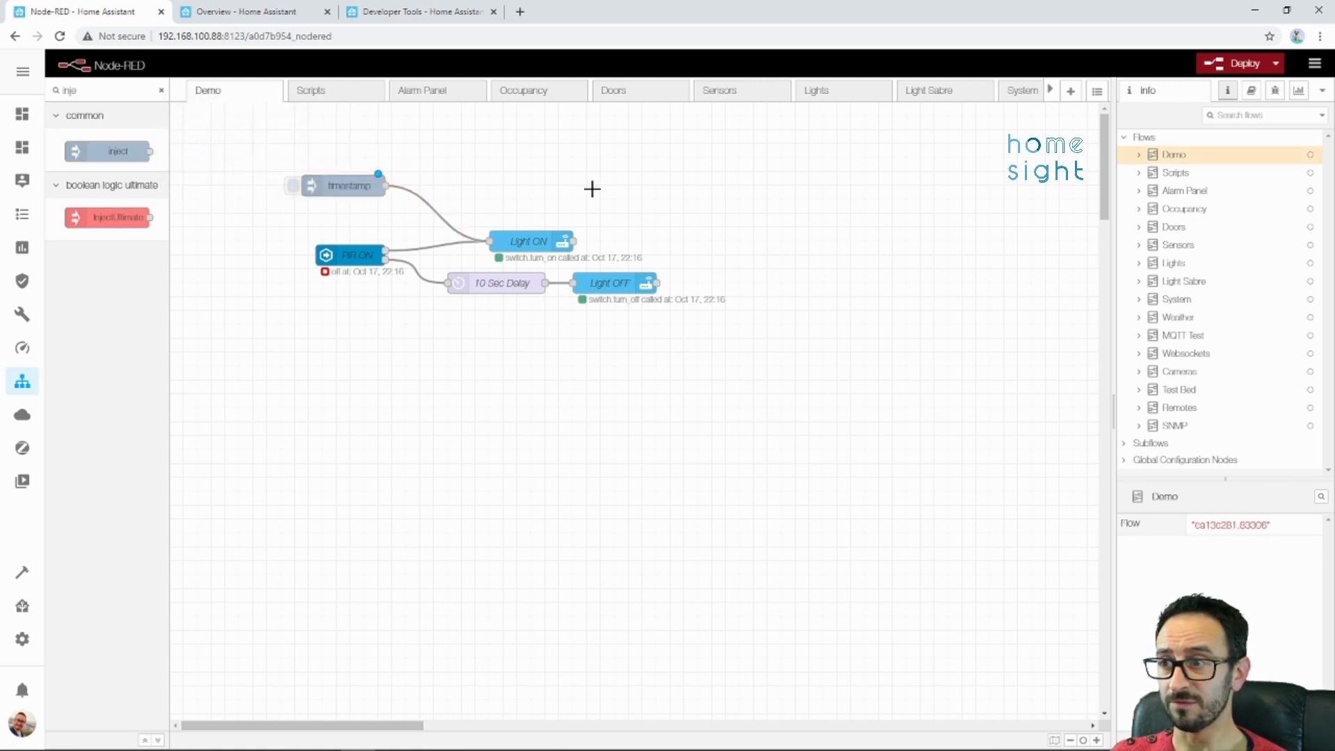
{"action": "left_click", "coordinate": [1239, 73]}
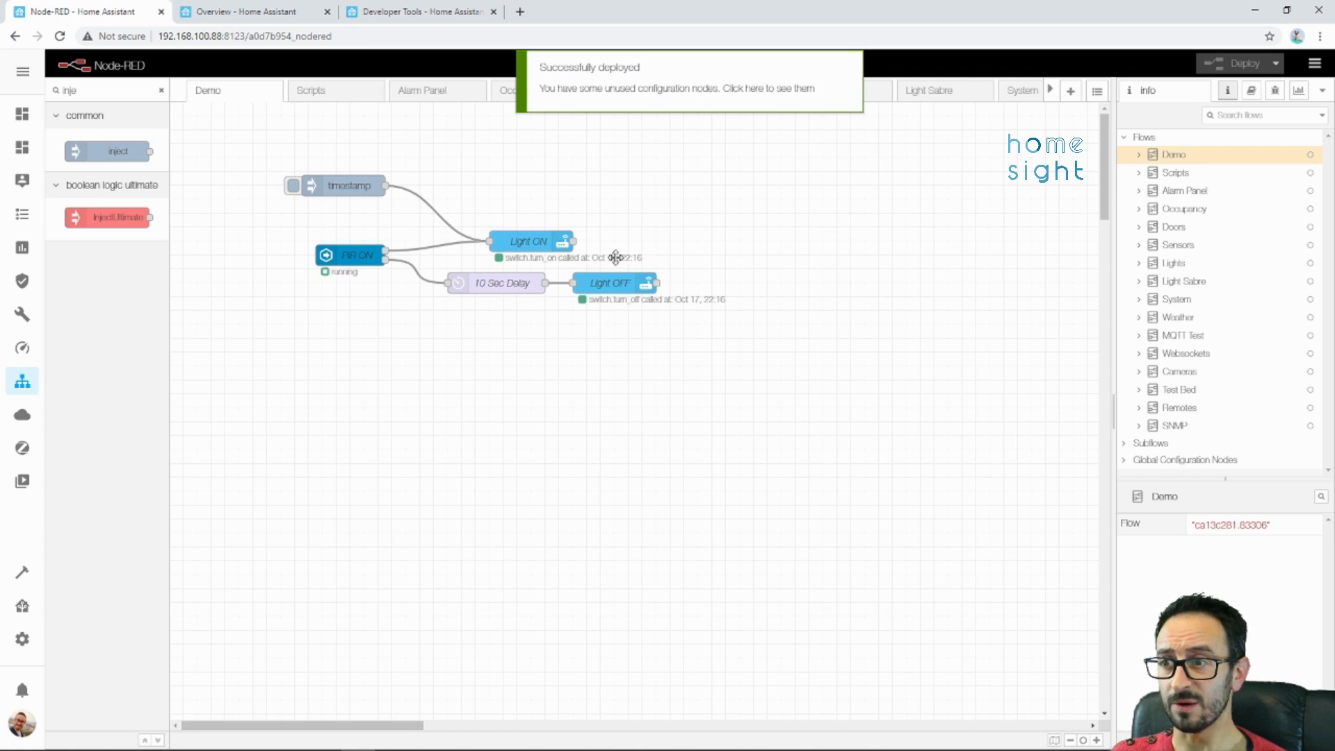
Trigger the timestamp inject node, check the light on the Home Assistant ground-floor overview, and return to Node-RED.
{"action": "left_click", "coordinate": [292, 186]}
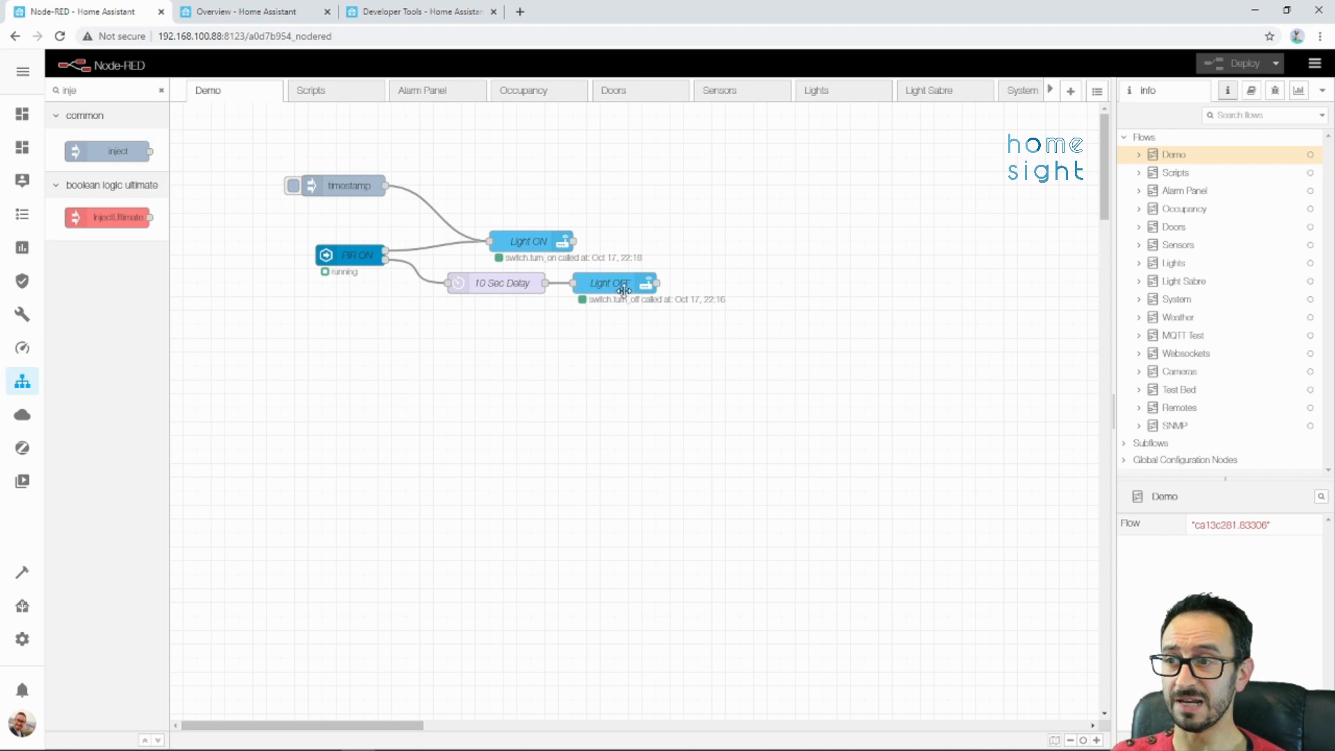
{"action": "left_click", "coordinate": [245, 12]}
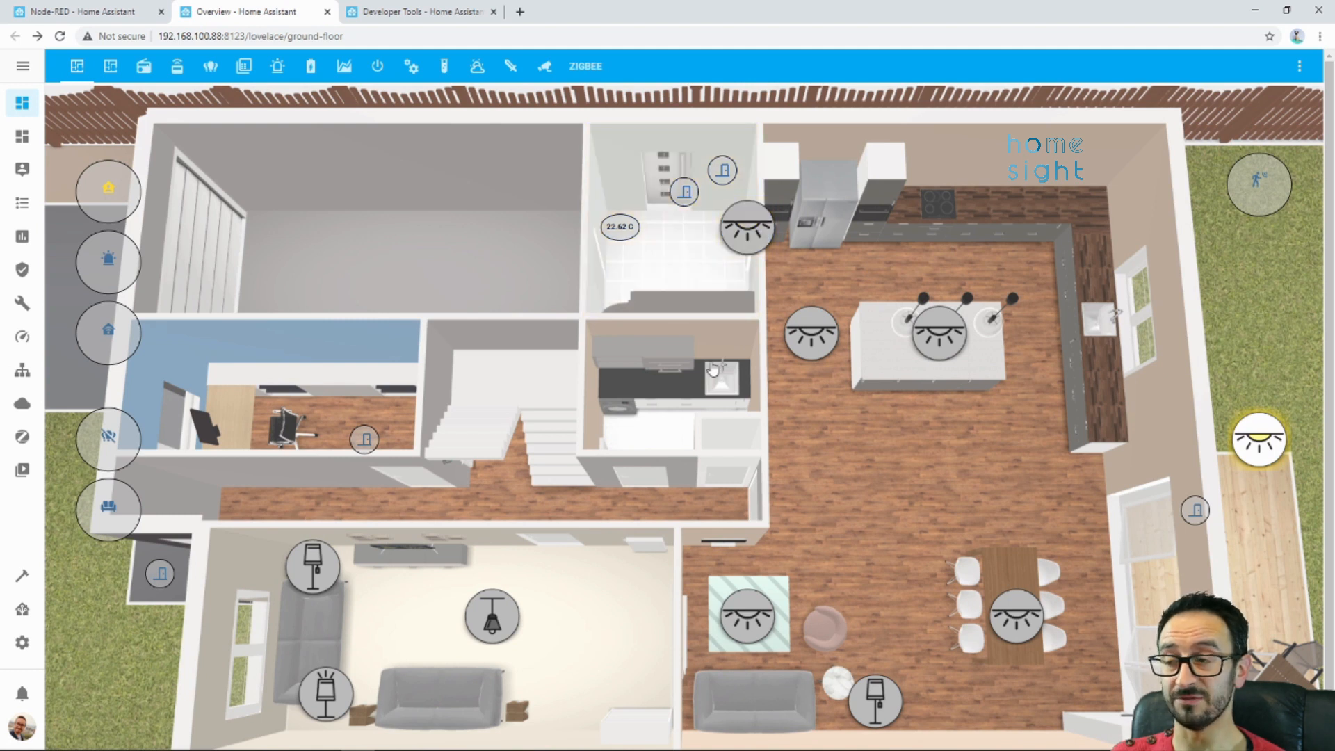
{"action": "left_click", "coordinate": [93, 18]}
{"action": "left_click", "coordinate": [426, 201]}
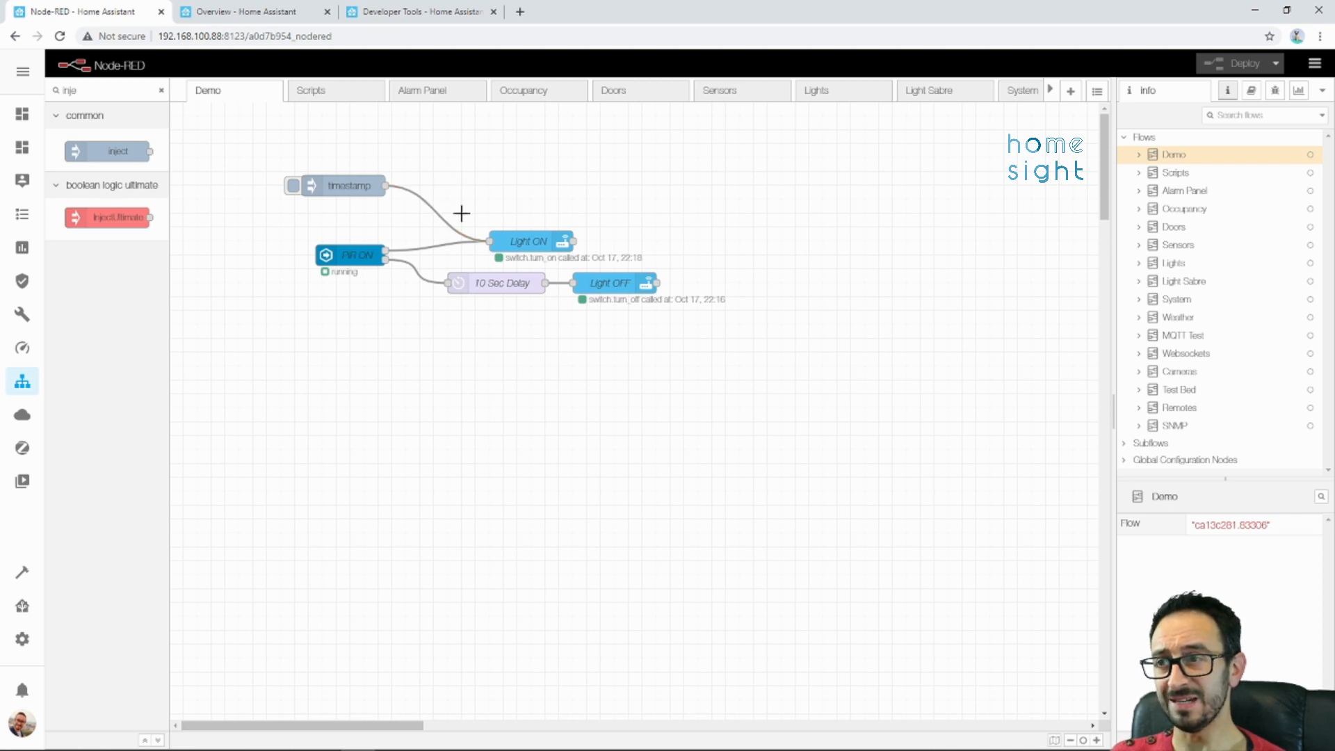
Misspell the PIR ON node's If State value as "onn", save it, and deploy the flow.
{"action": "double_click", "coordinate": [362, 254]}
{"action": "left_click", "coordinate": [979, 297]}
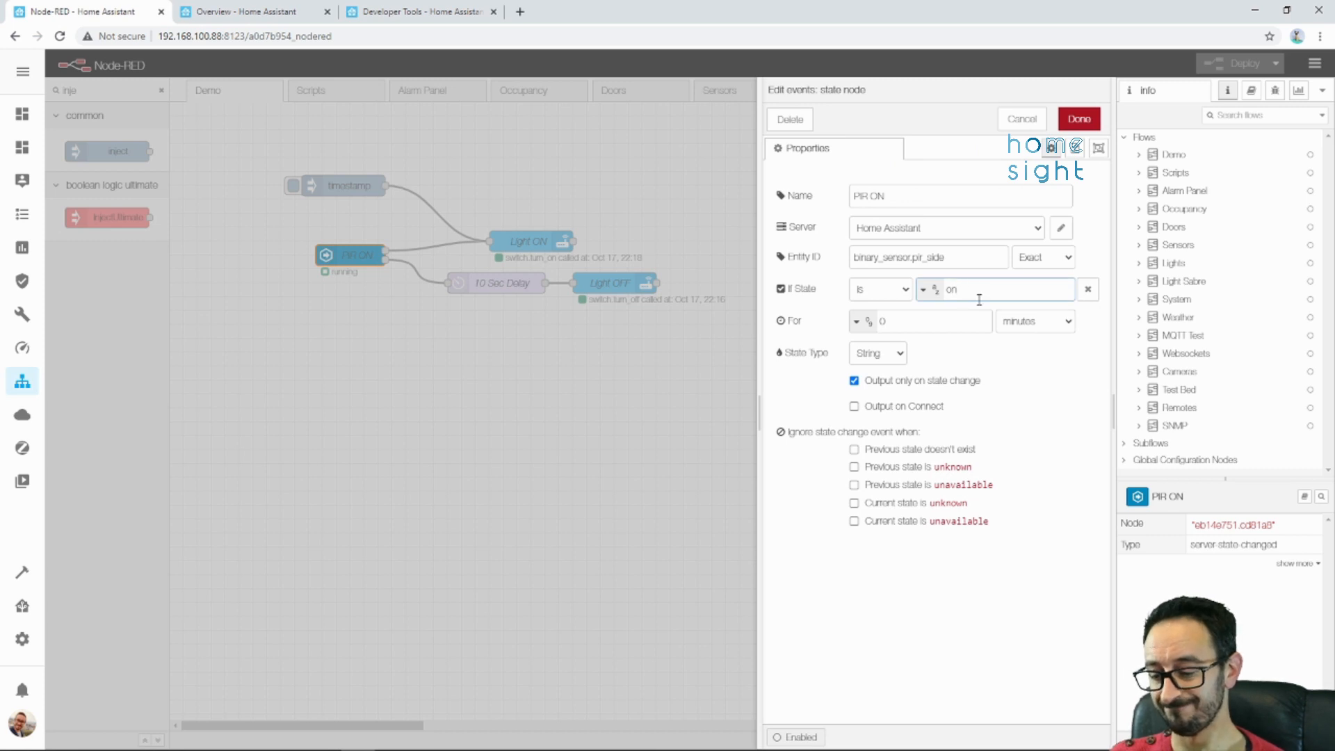
{"action": "left_click", "coordinate": [1079, 119]}
{"action": "left_click", "coordinate": [1225, 66]}
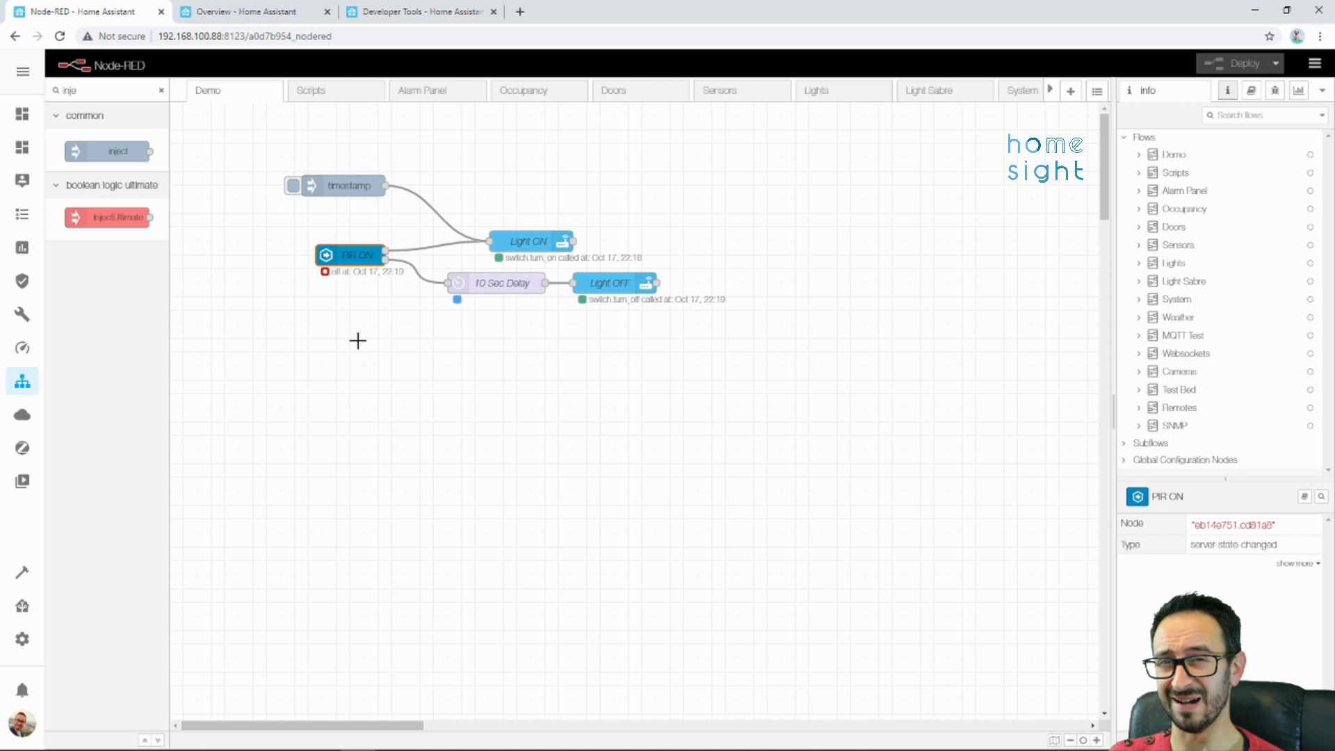
Find the debug node and place it on the Demo flow above Light ON.
{"action": "left_click", "coordinate": [161, 89]}
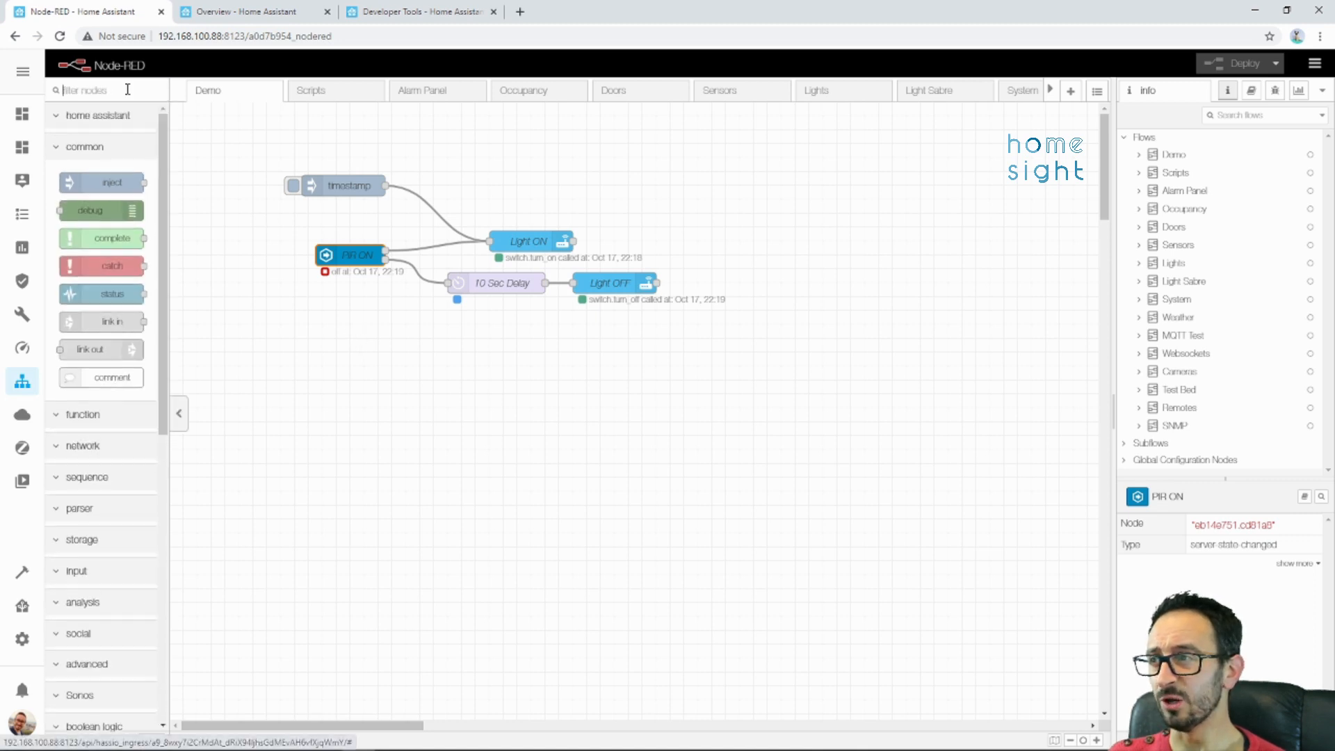
{"action": "type", "text": "deb"}
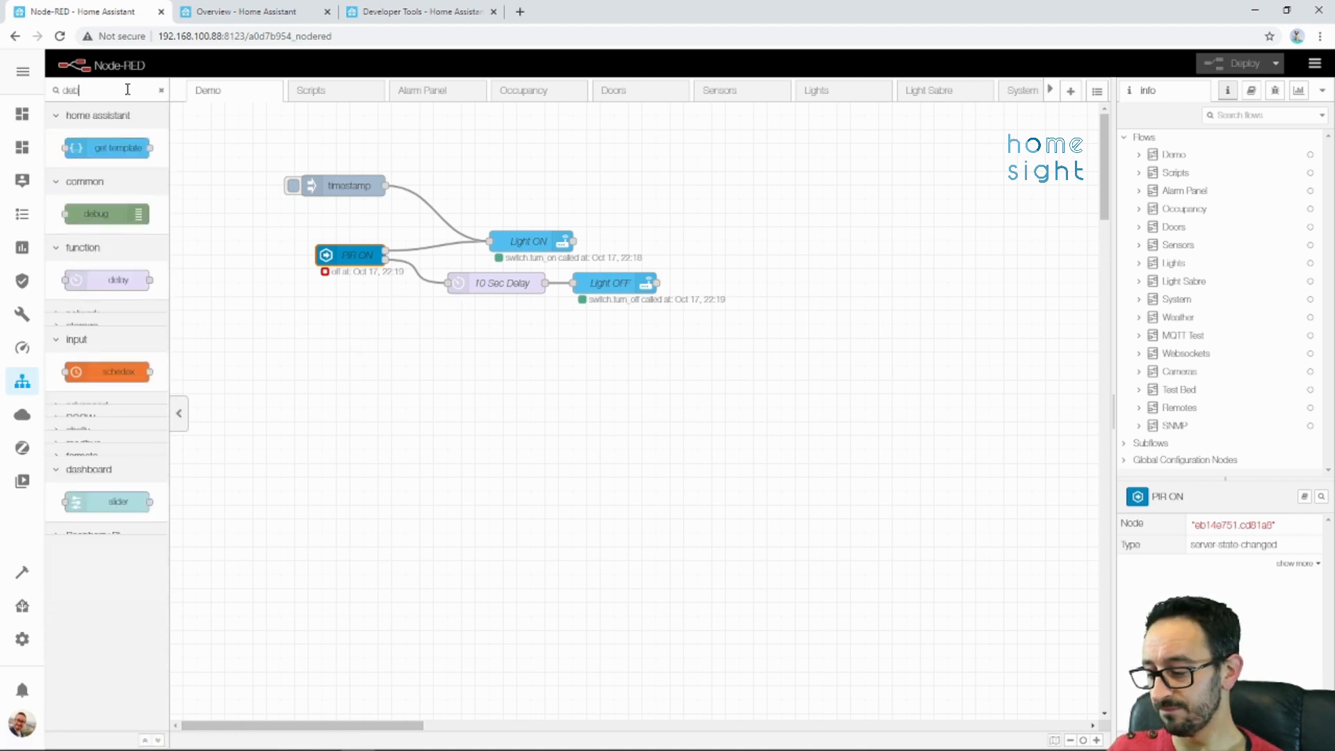
{"action": "left_click_drag", "start_coordinate": [114, 147], "coordinate": [520, 184]}
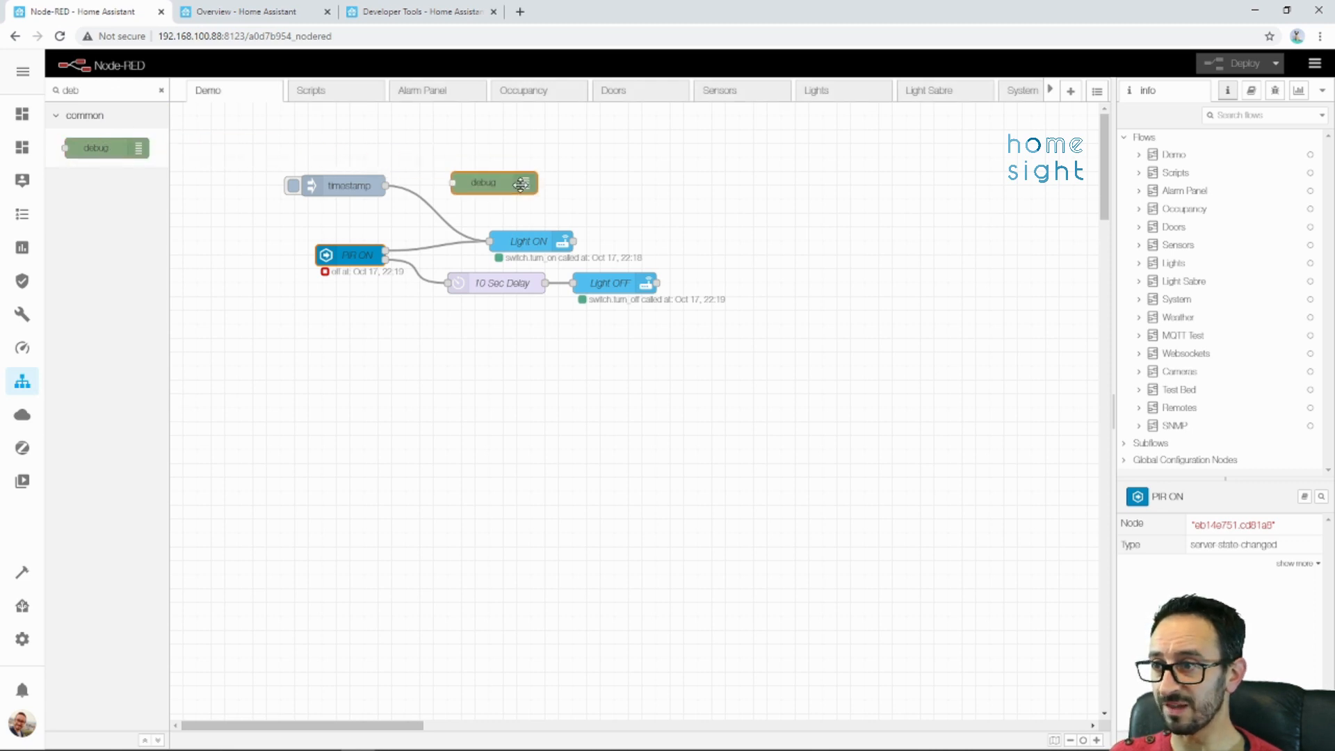
Delete the wire from the timestamp node to Light ON and connect both PIR ON outputs to the debug node.
{"action": "left_click", "coordinate": [407, 190]}
{"action": "key", "text": "Delete"}
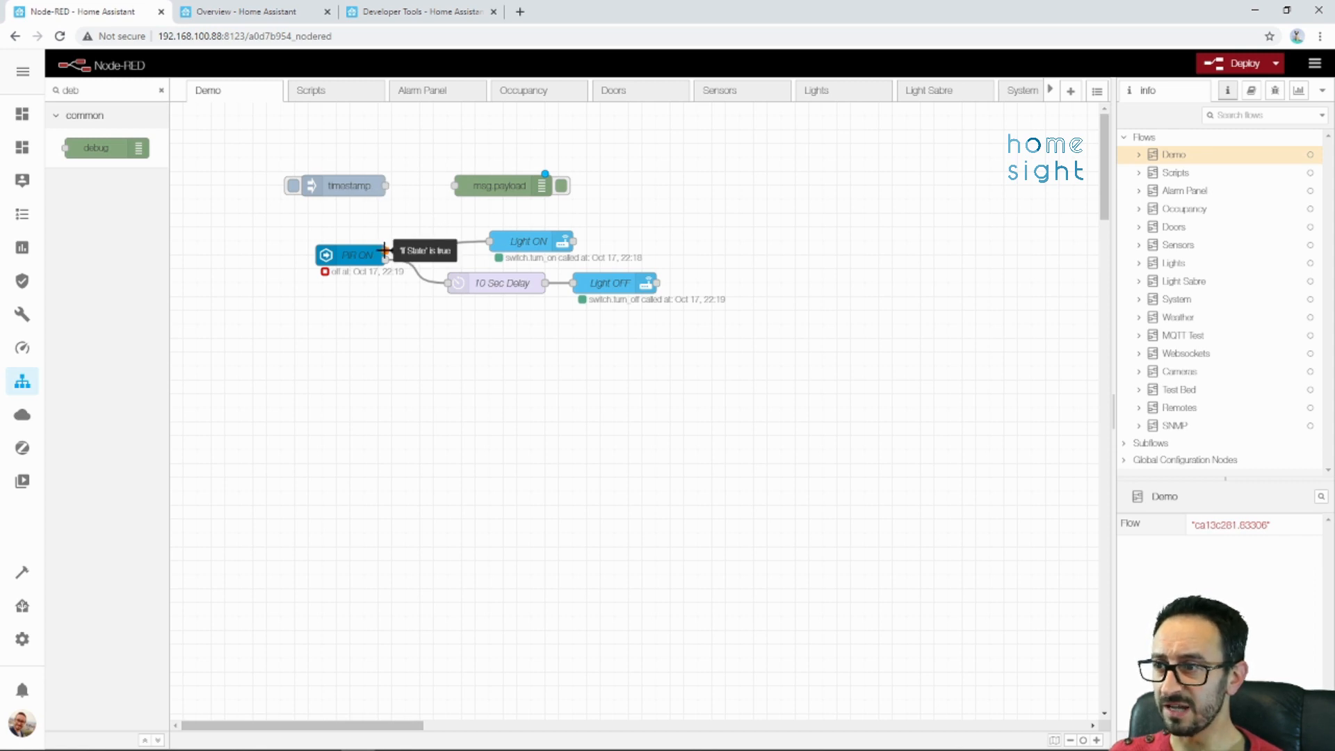
{"action": "left_click_drag", "start_coordinate": [385, 250], "coordinate": [475, 189]}
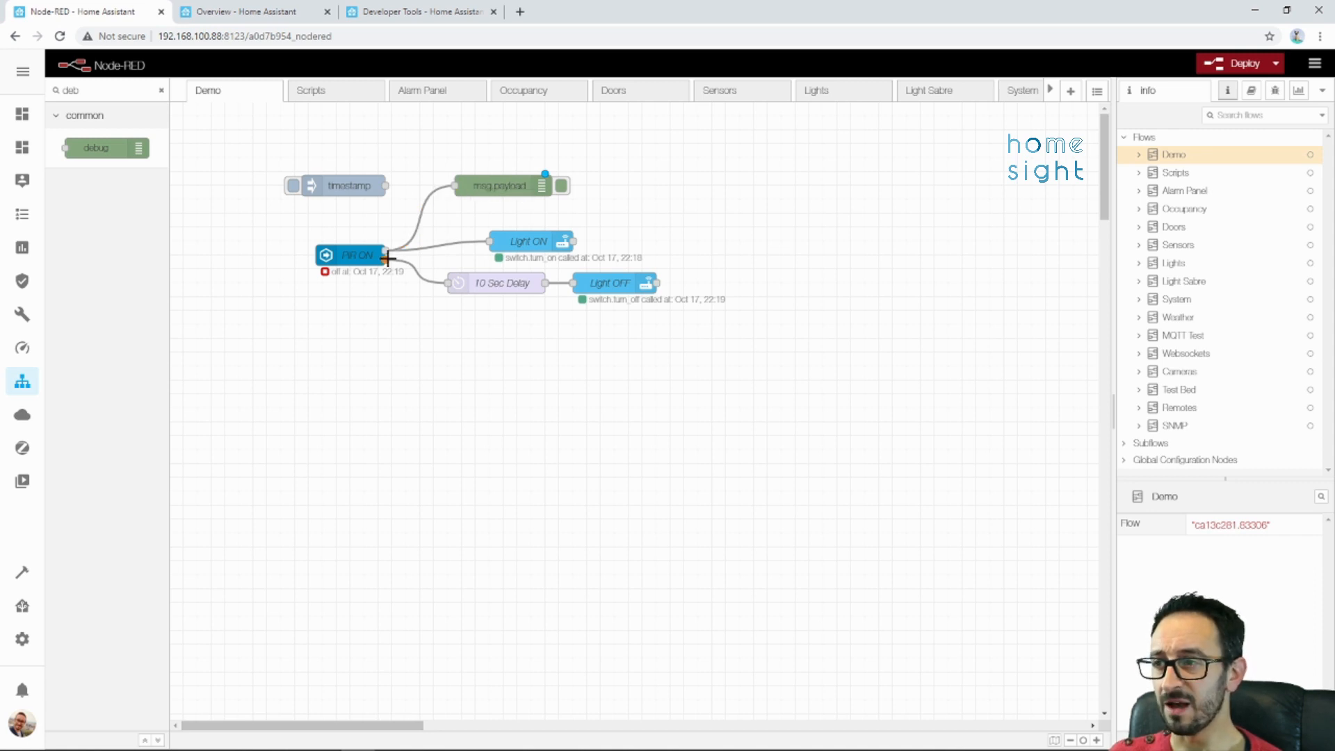
{"action": "left_click_drag", "start_coordinate": [412, 243], "coordinate": [456, 186]}
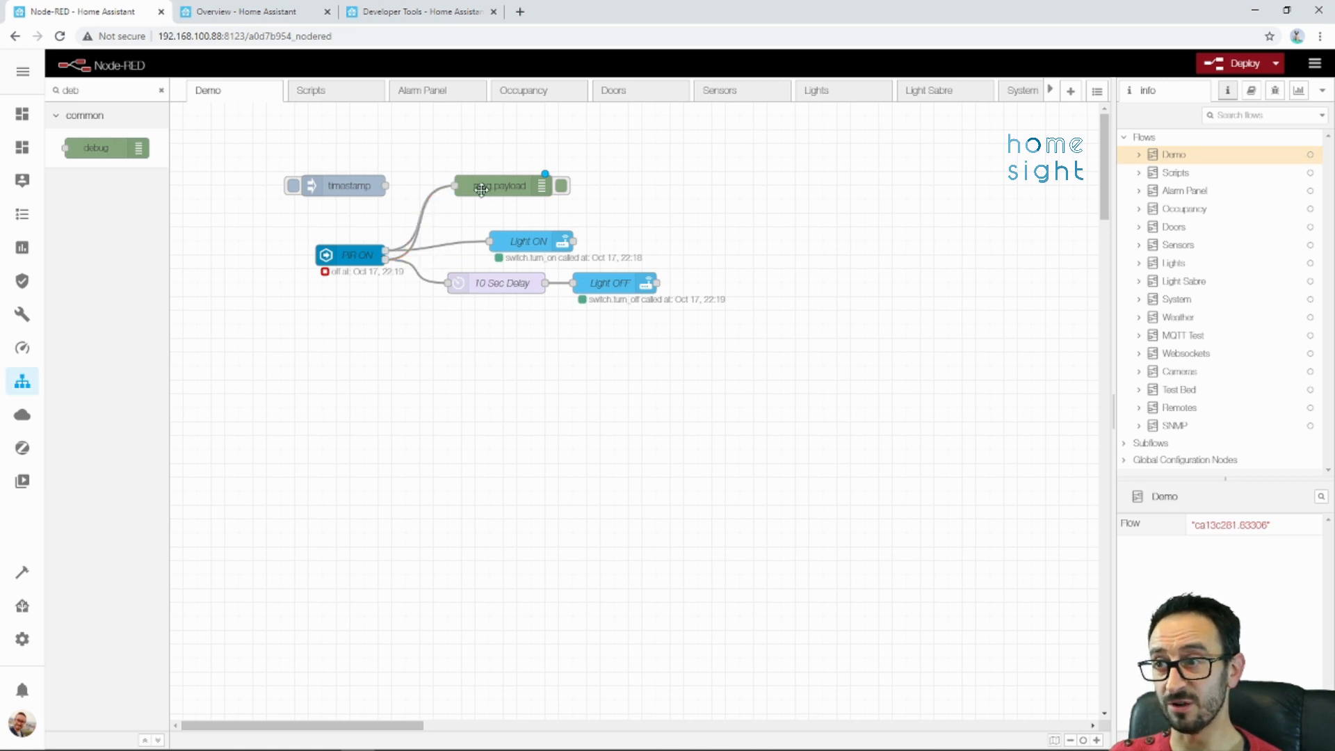
Open the debug messages, clear the existing log, and filter it to the current flow.
{"action": "left_click", "coordinate": [1275, 91]}
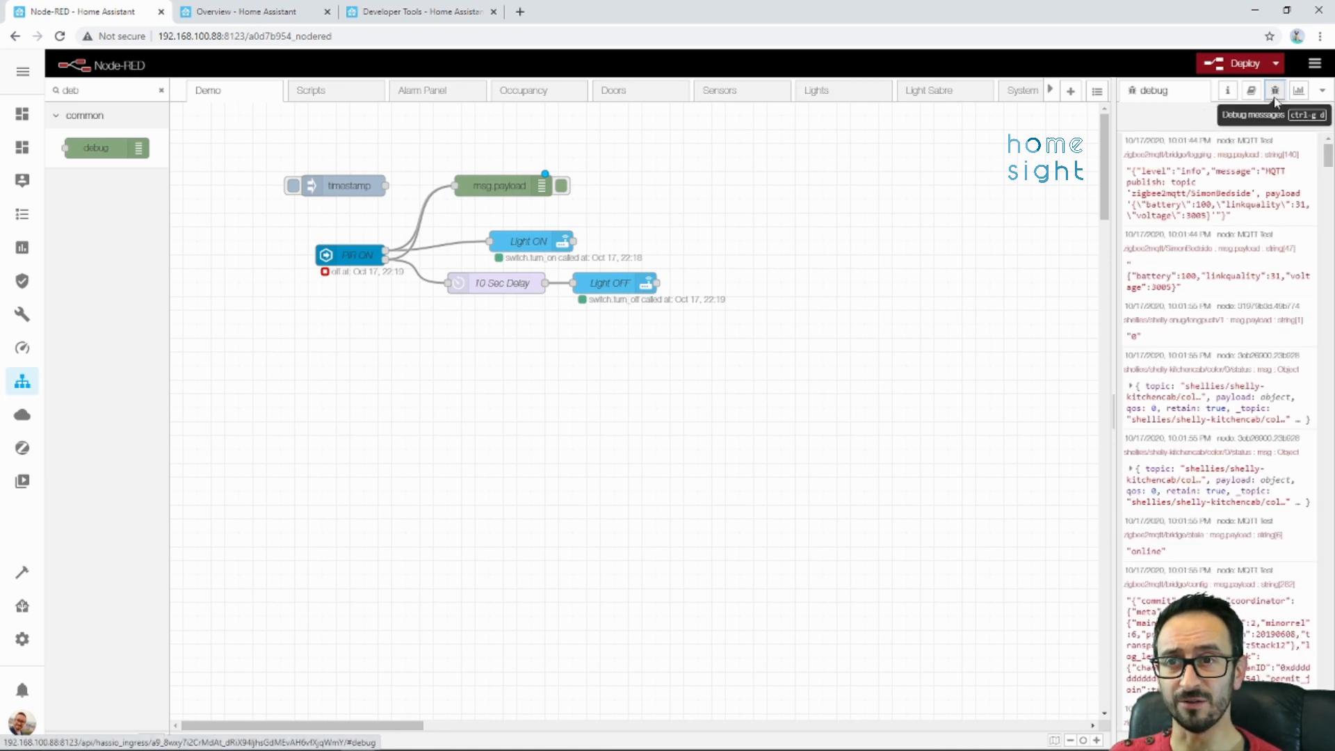
{"action": "mouse_move", "coordinate": [1329, 157]}
{"action": "left_mouse_down"}
{"action": "mouse_move", "coordinate": [1330, 271]}
{"action": "mouse_move", "coordinate": [1322, 157]}
{"action": "left_mouse_up"}
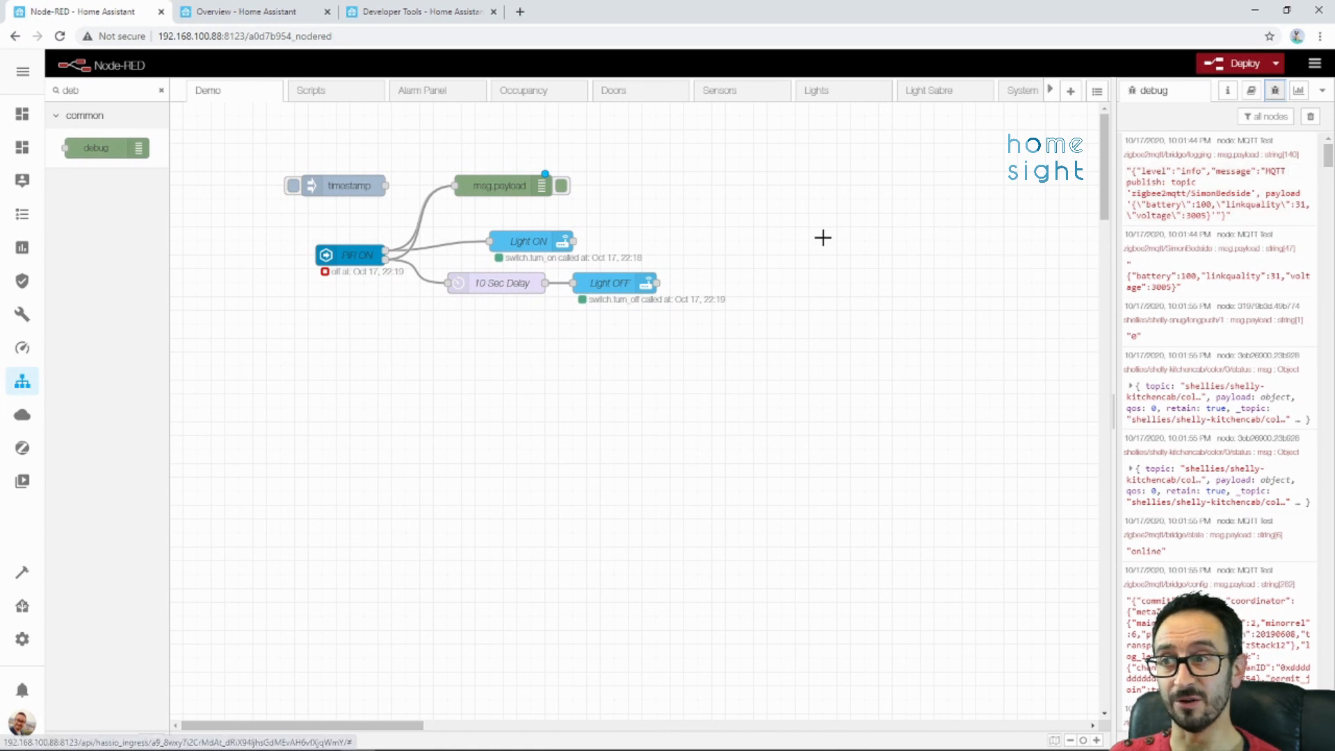
{"action": "left_click", "coordinate": [1311, 120]}
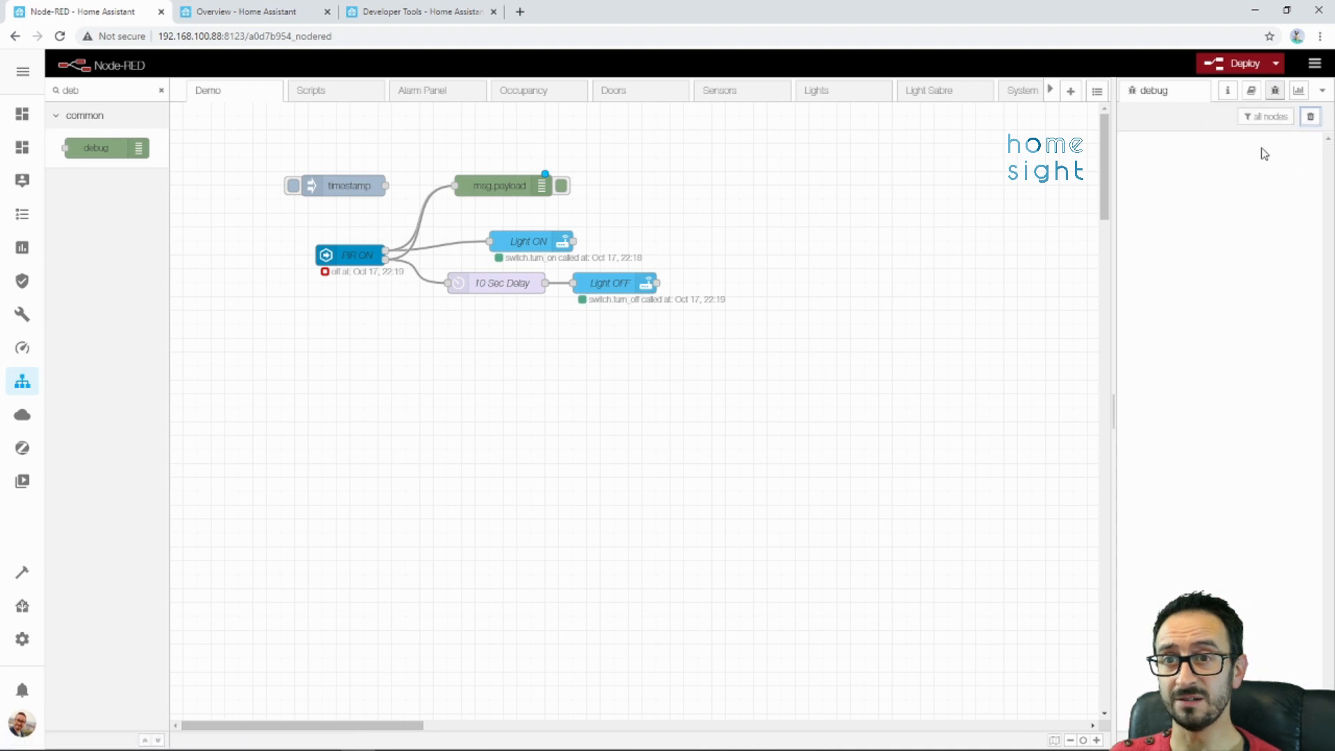
{"action": "left_click", "coordinate": [1266, 119]}
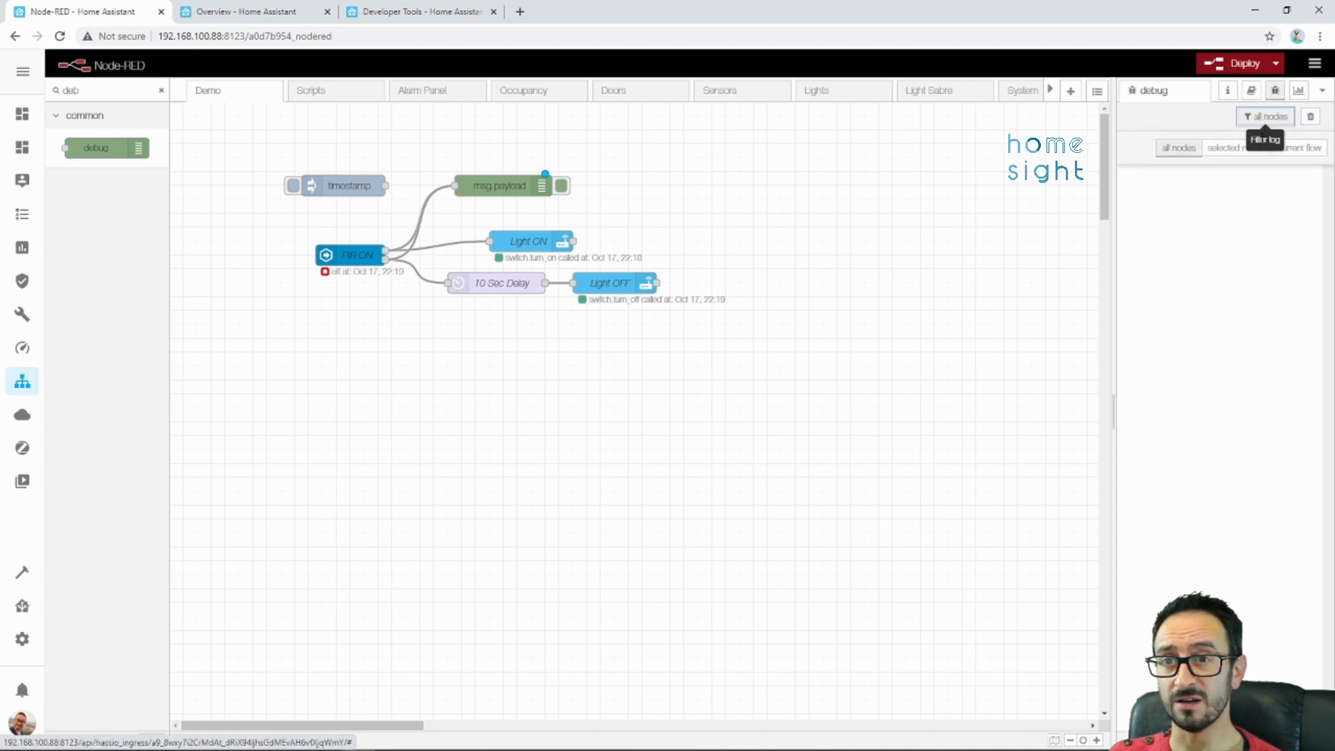
{"action": "left_click", "coordinate": [1313, 155]}
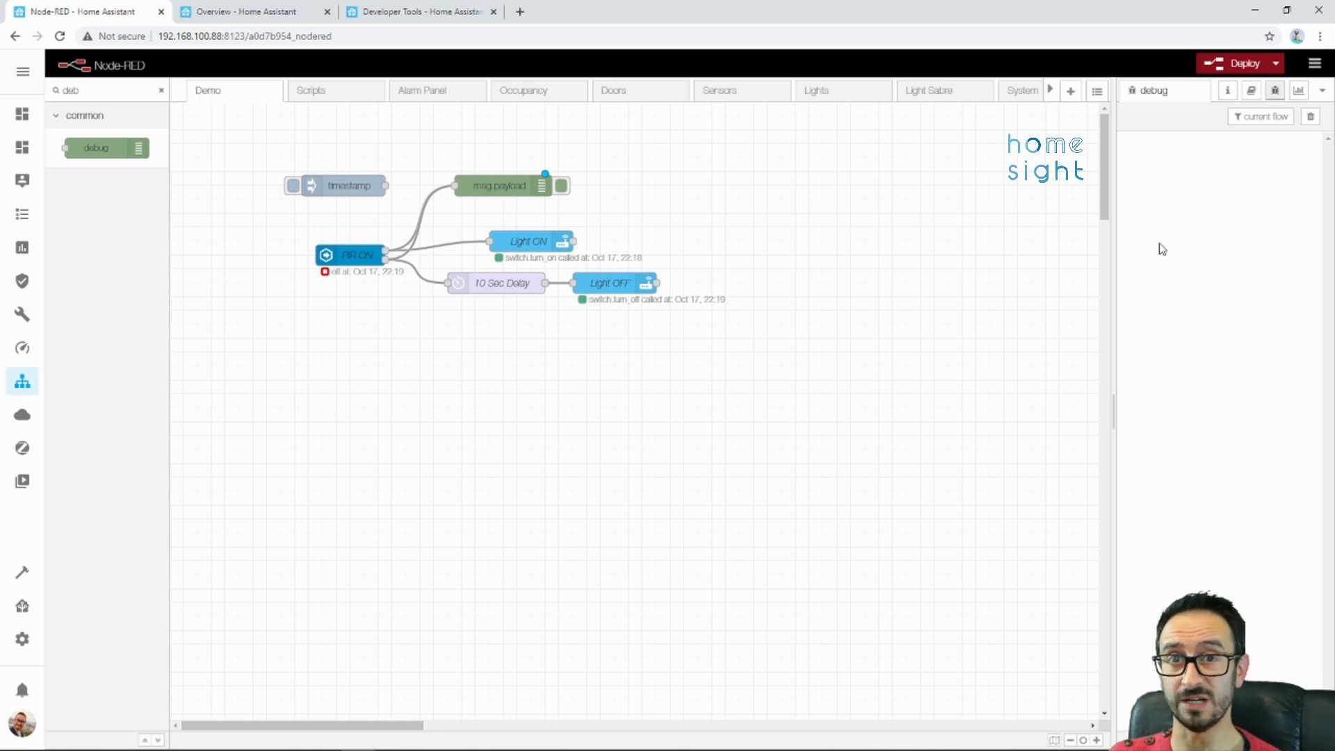
Deploy the flow and examine the entity and payload values in the PIR sensor's debug messages.
{"action": "left_click", "coordinate": [1218, 64]}
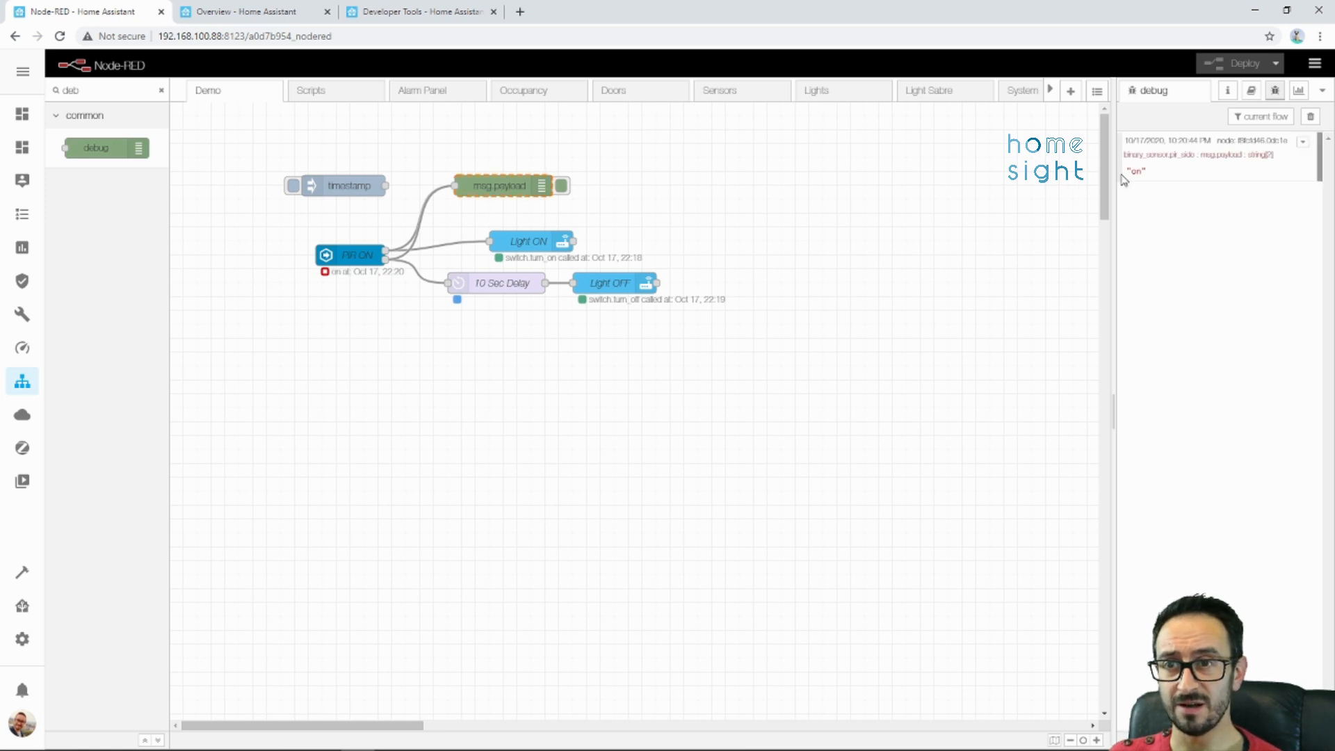
{"action": "mouse_move", "coordinate": [1137, 173]}
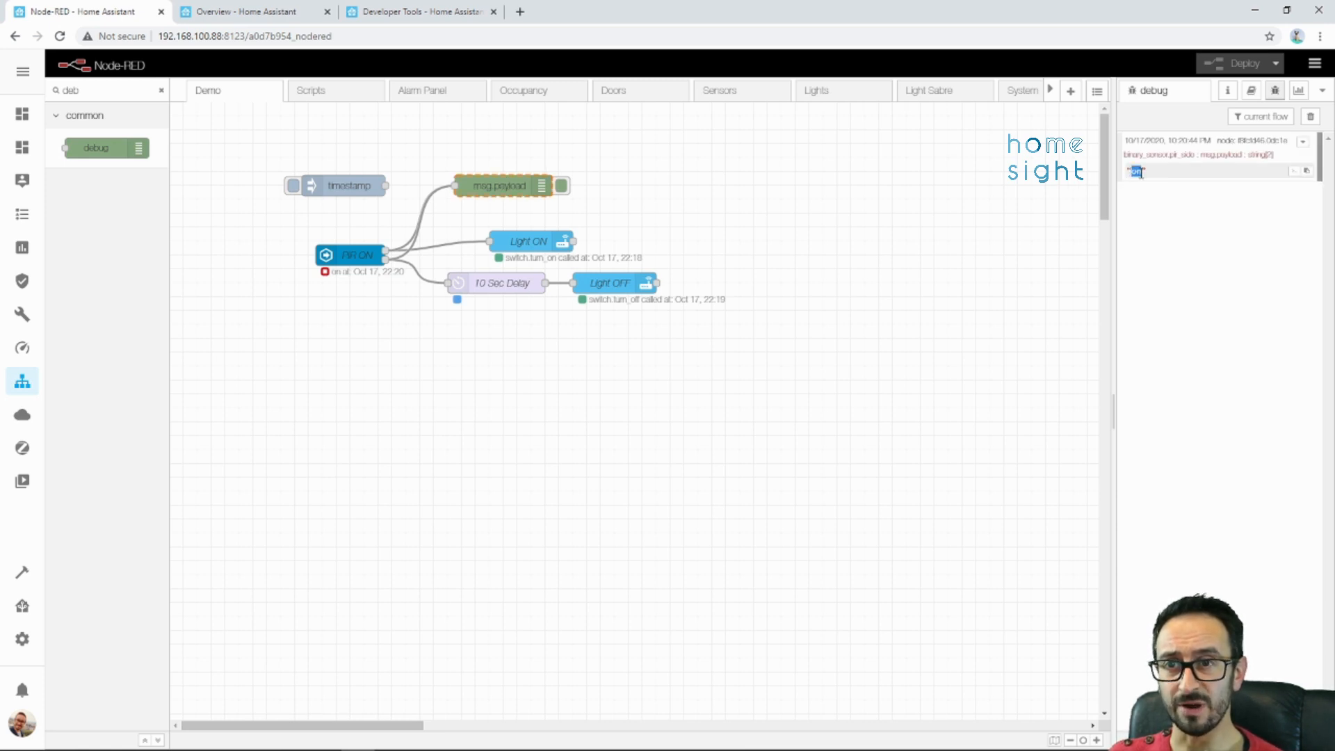
{"action": "left_click_drag", "start_coordinate": [1201, 155], "coordinate": [1247, 155]}
{"action": "left_click_drag", "start_coordinate": [1148, 172], "coordinate": [1132, 174]}
{"action": "left_click_drag", "start_coordinate": [1132, 220], "coordinate": [1153, 220]}
{"action": "left_click", "coordinate": [969, 295]}
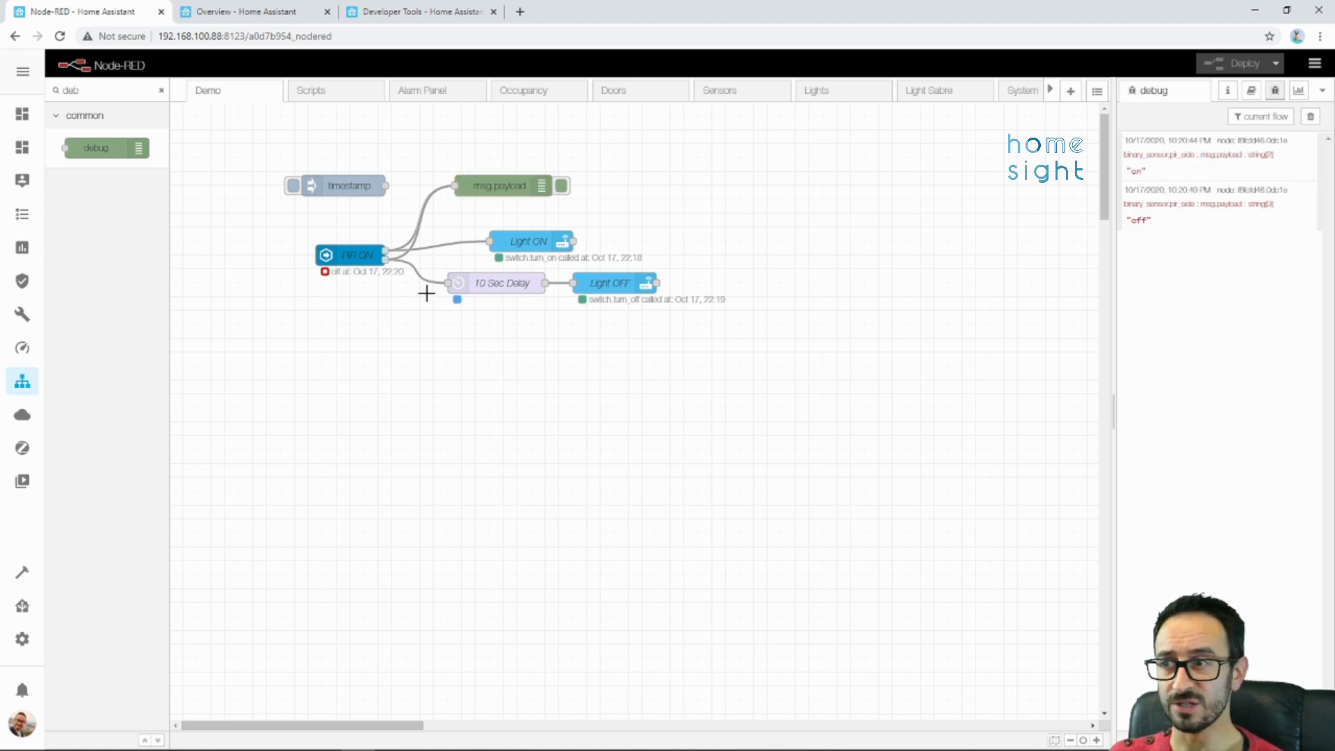
Correct the PIR ON node's If State value to "on", save it, and deploy the flow.
{"action": "double_click", "coordinate": [351, 256]}
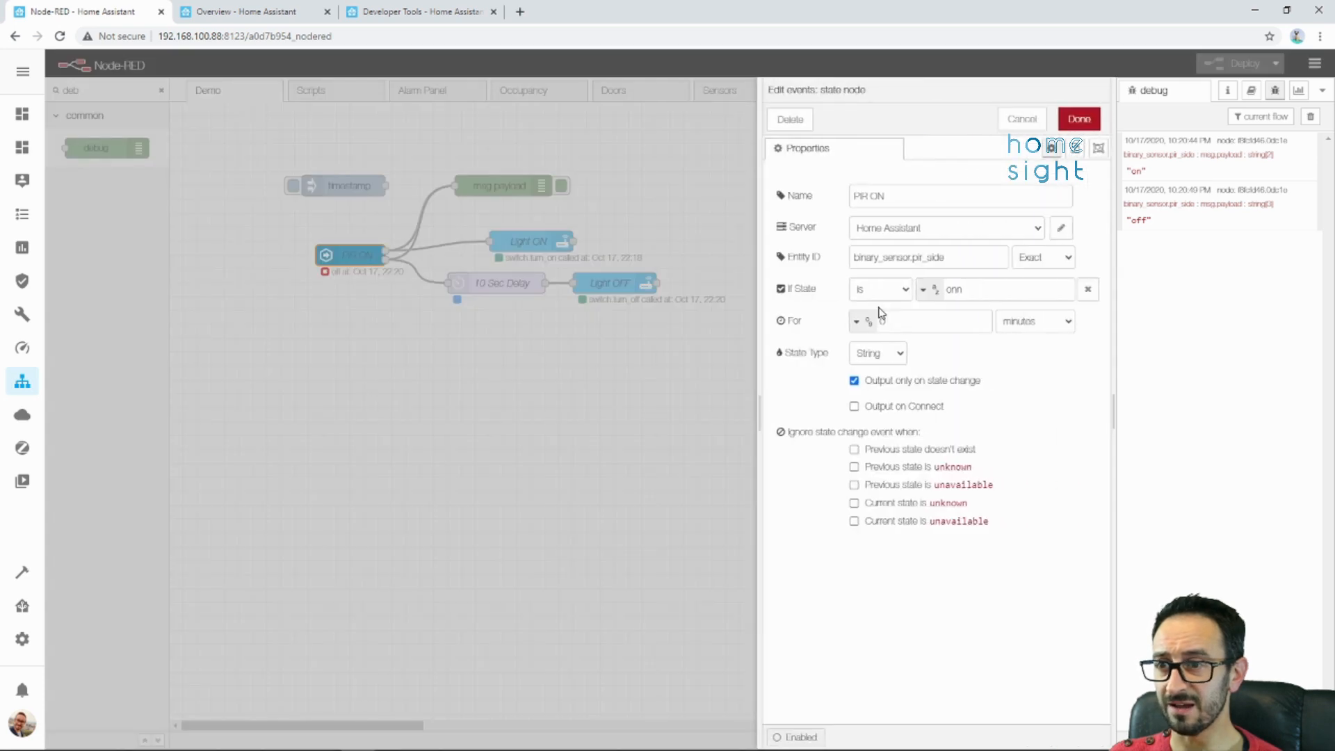
{"action": "left_click", "coordinate": [973, 291]}
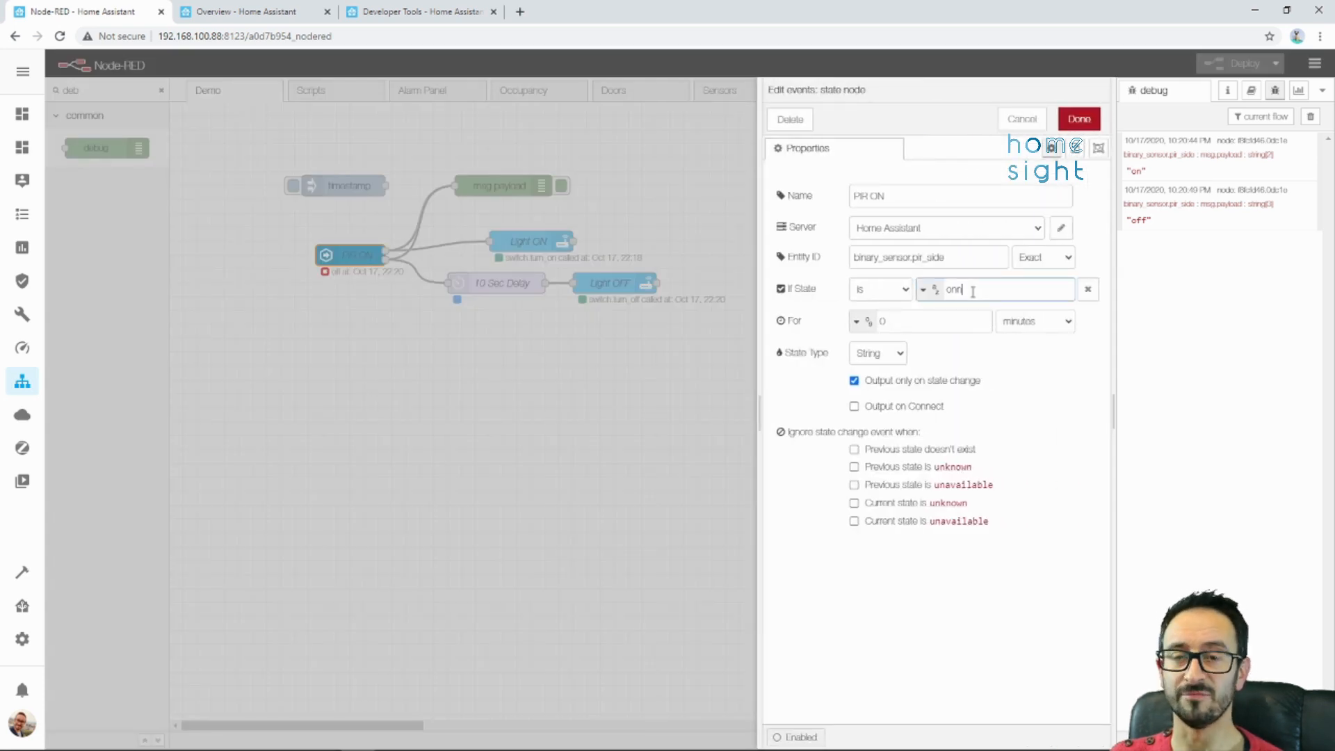
{"action": "left_click", "coordinate": [1079, 120]}
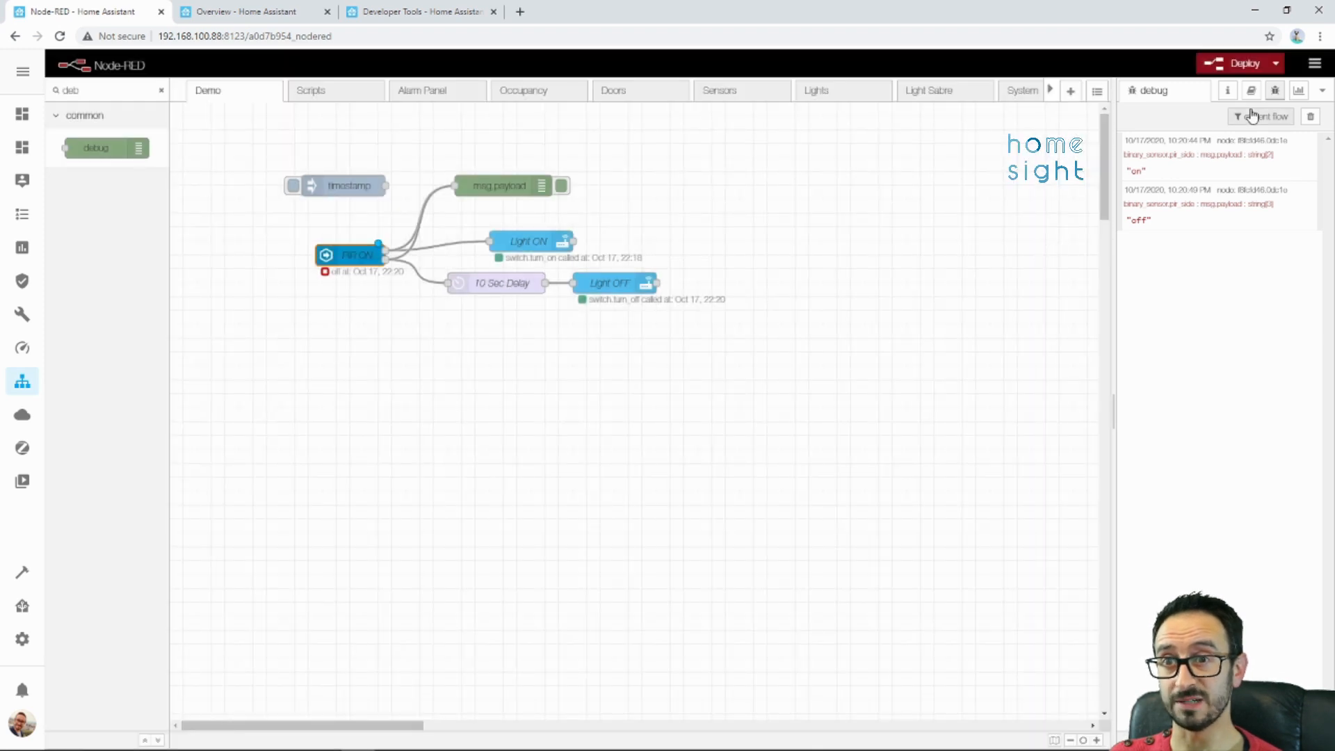
{"action": "left_click", "coordinate": [1244, 63]}
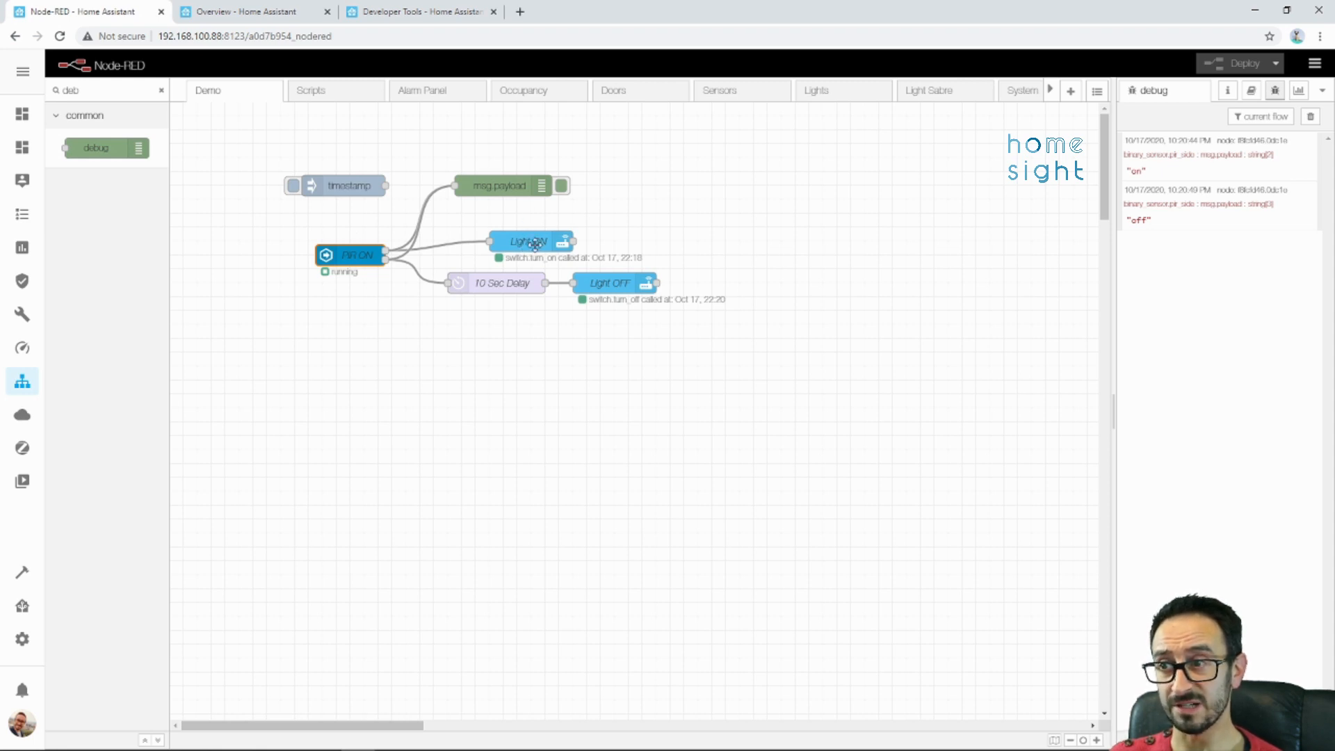
Move the debug node up and away from the PIR ON node and name it "1".
{"action": "left_click_drag", "start_coordinate": [522, 186], "coordinate": [583, 177]}
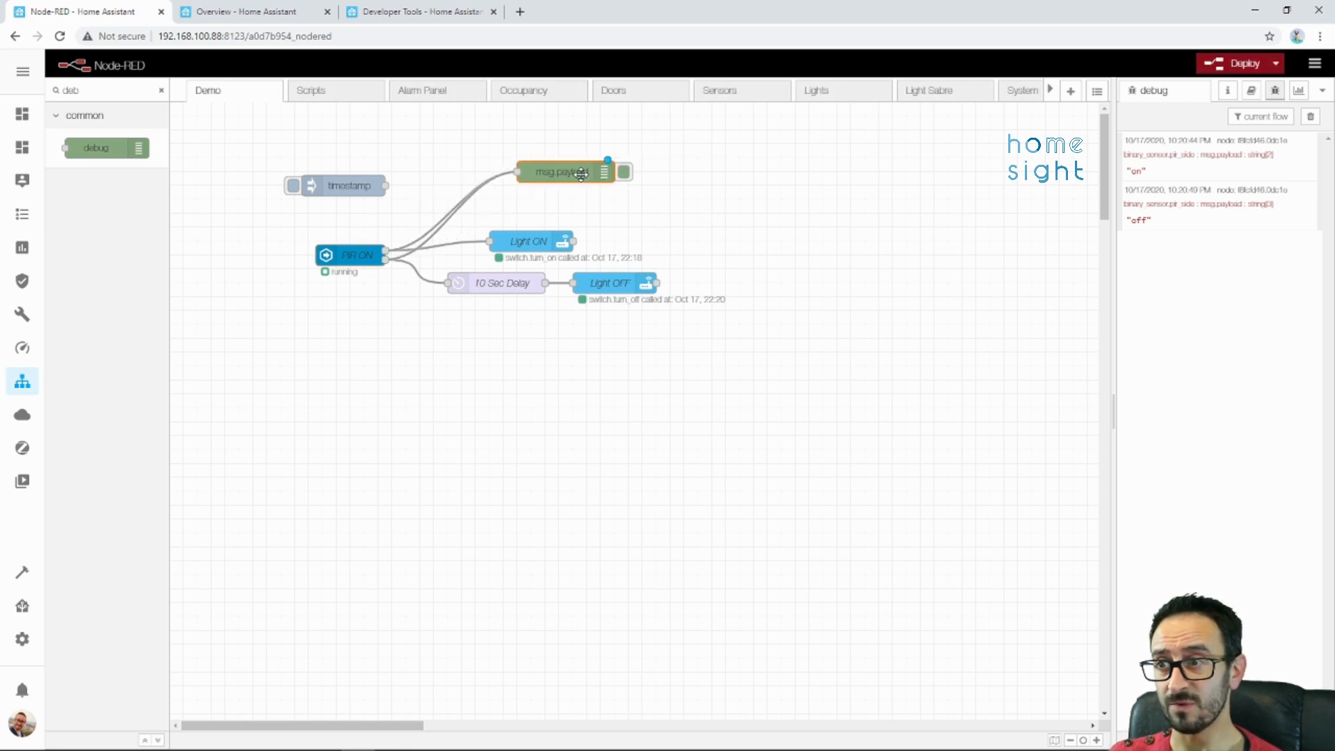
{"action": "double_click", "coordinate": [582, 174]}
{"action": "left_click", "coordinate": [897, 302]}
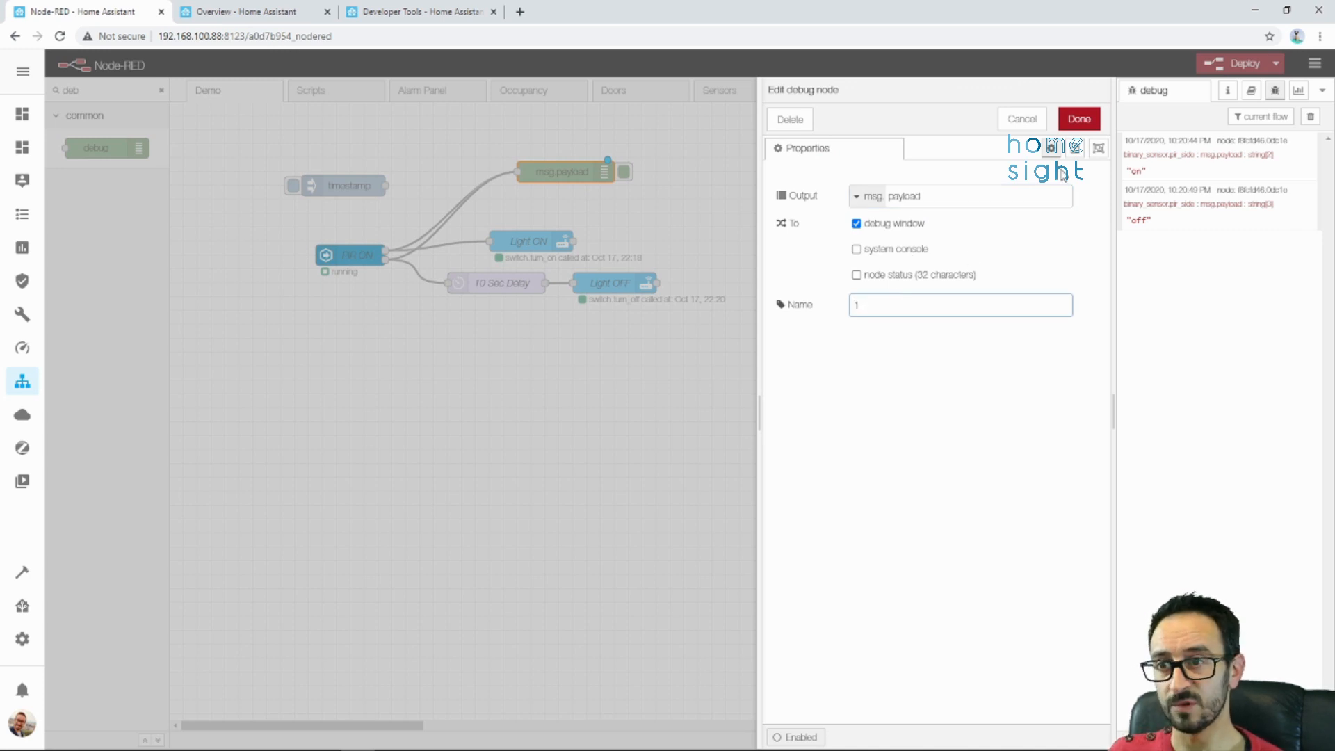
{"action": "left_click", "coordinate": [1078, 118]}
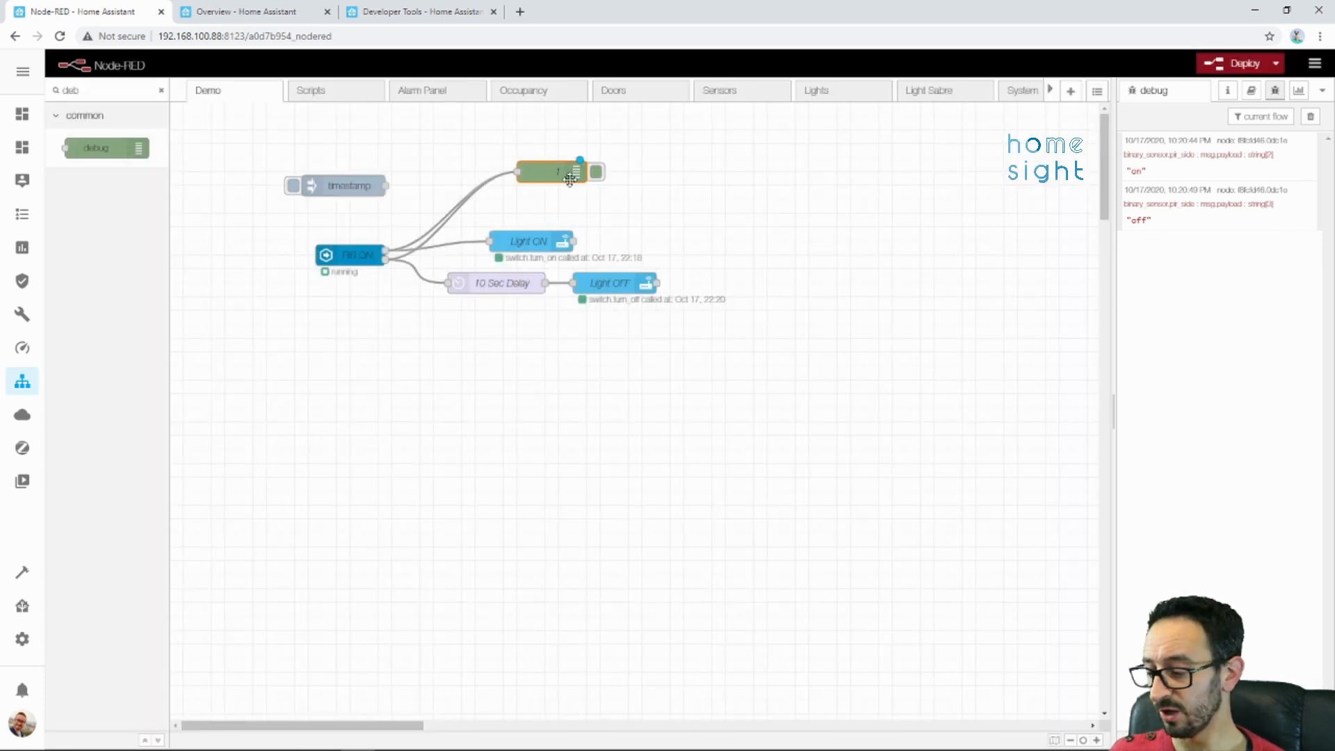
Duplicate debug node 1, wire the Light ON output to the copy, and name the copy "2".
{"action": "key", "text": "ctrl+c"}
{"action": "key", "text": "ctrl+v"}
{"action": "left_click", "coordinate": [678, 217]}
{"action": "left_click_drag", "start_coordinate": [574, 241], "coordinate": [642, 213]}
{"action": "double_click", "coordinate": [693, 217]}
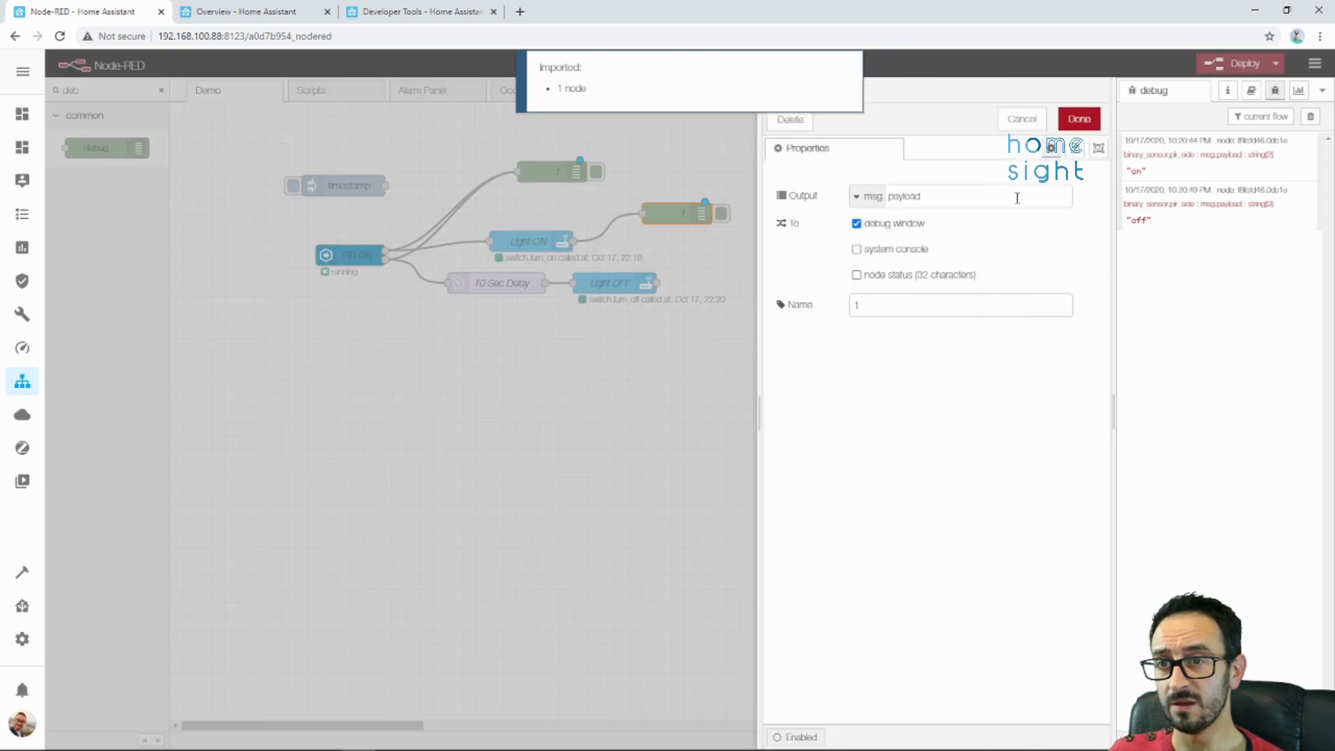
{"action": "left_click", "coordinate": [784, 303]}
{"action": "type", "text": "2"}
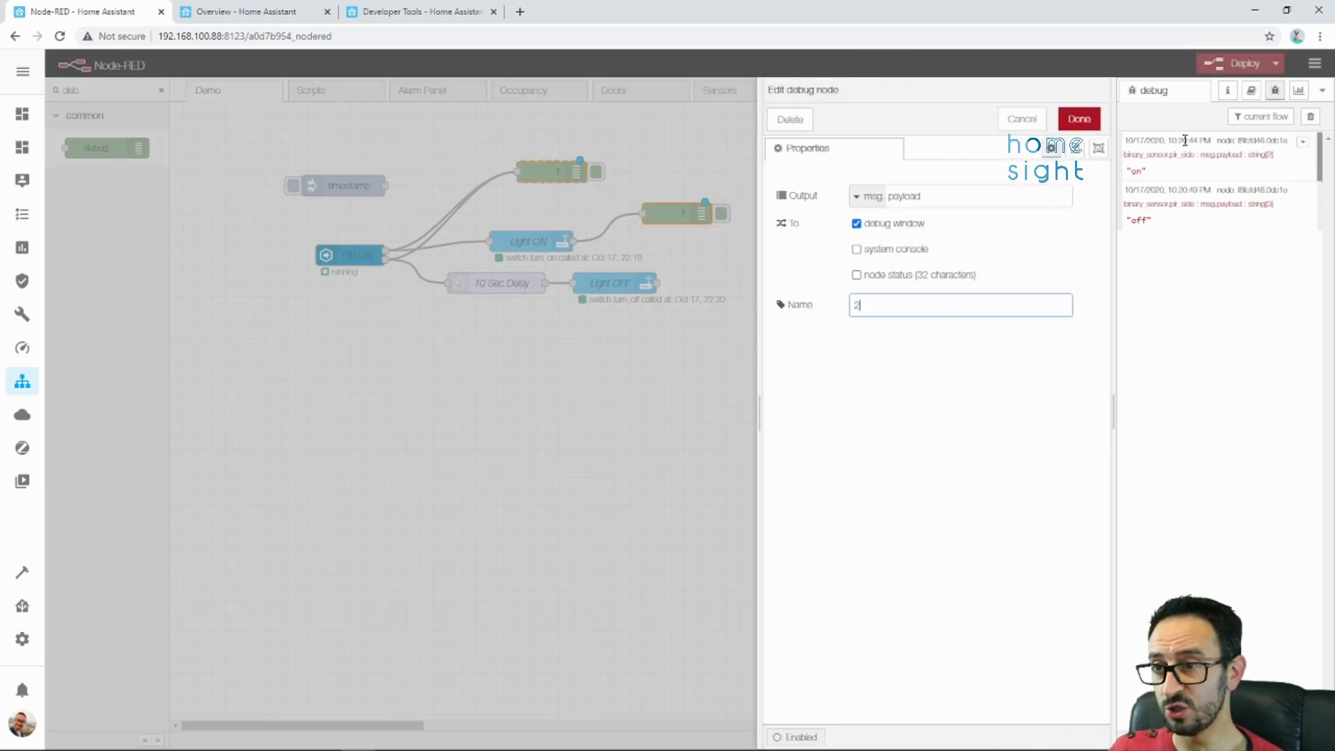
{"action": "left_click", "coordinate": [1079, 119]}
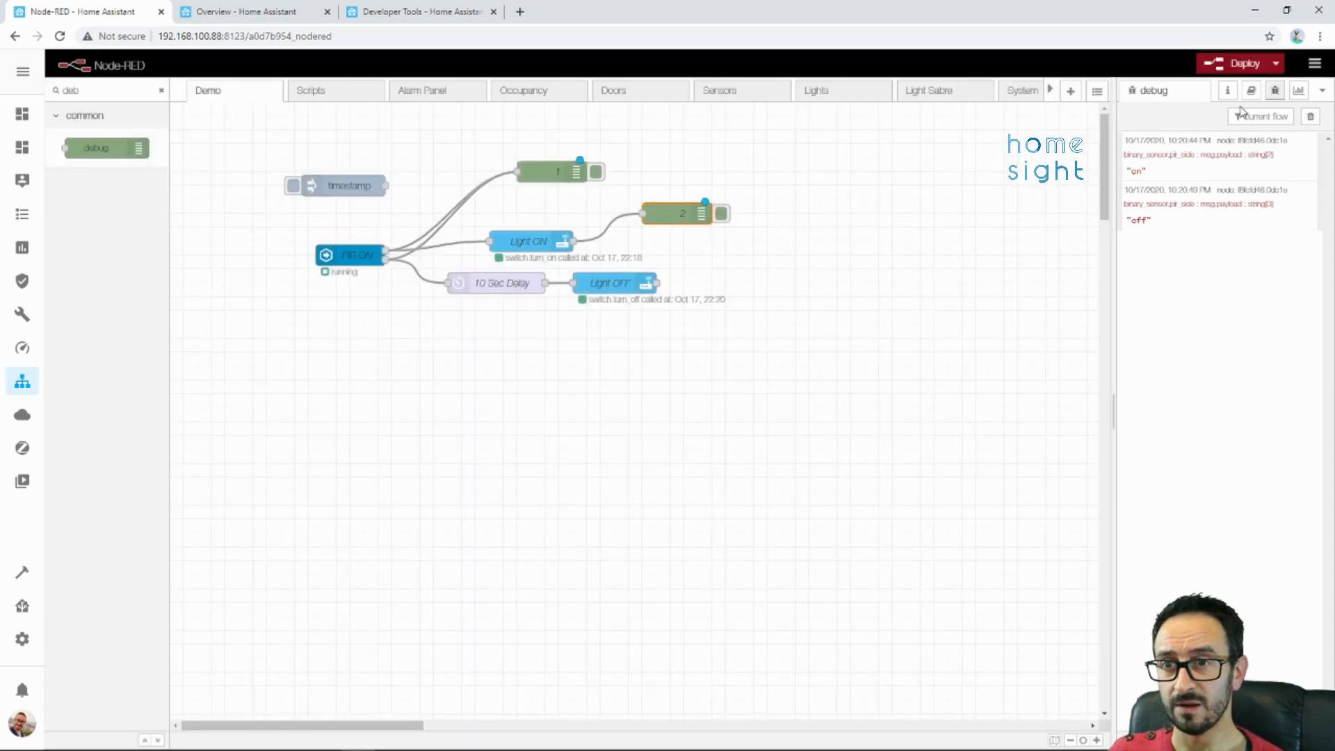
Clear the debug log, deploy the flow, and examine the messages from debug nodes 1 and 2.
{"action": "left_click", "coordinate": [1311, 116]}
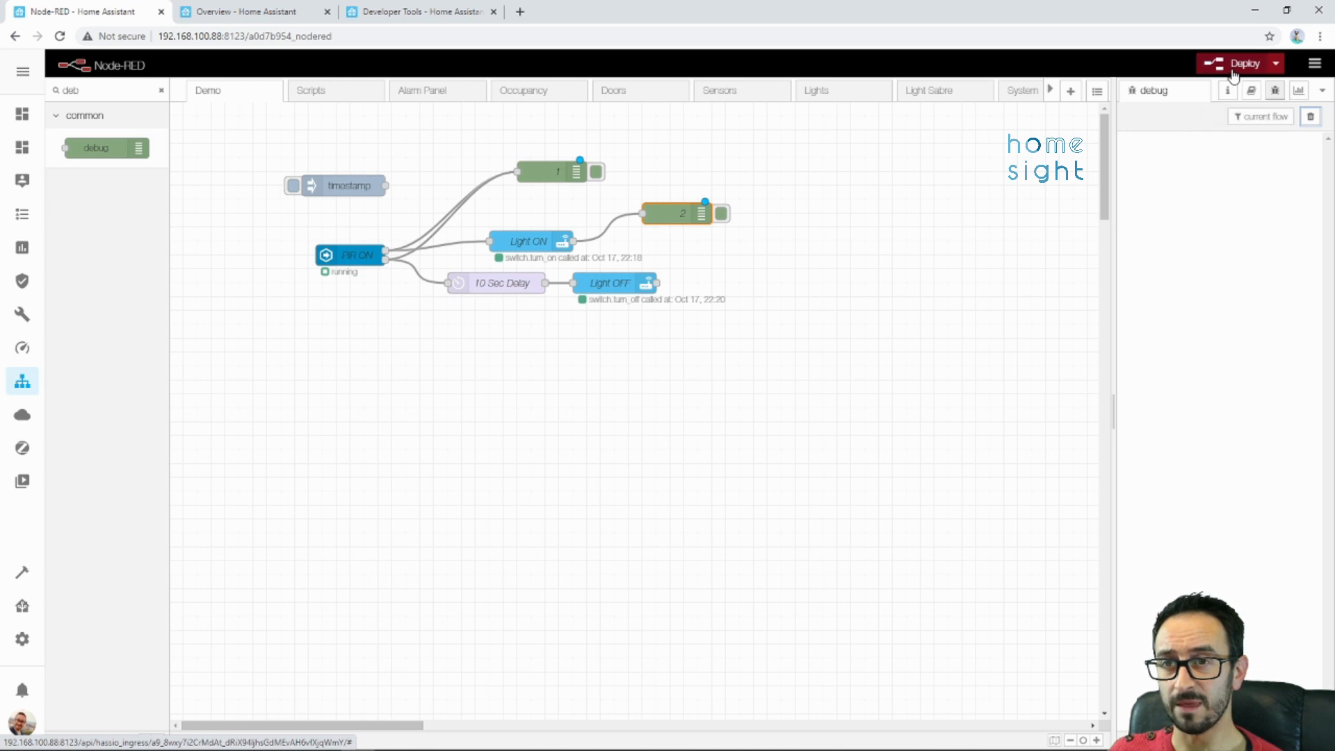
{"action": "left_click", "coordinate": [1233, 66]}
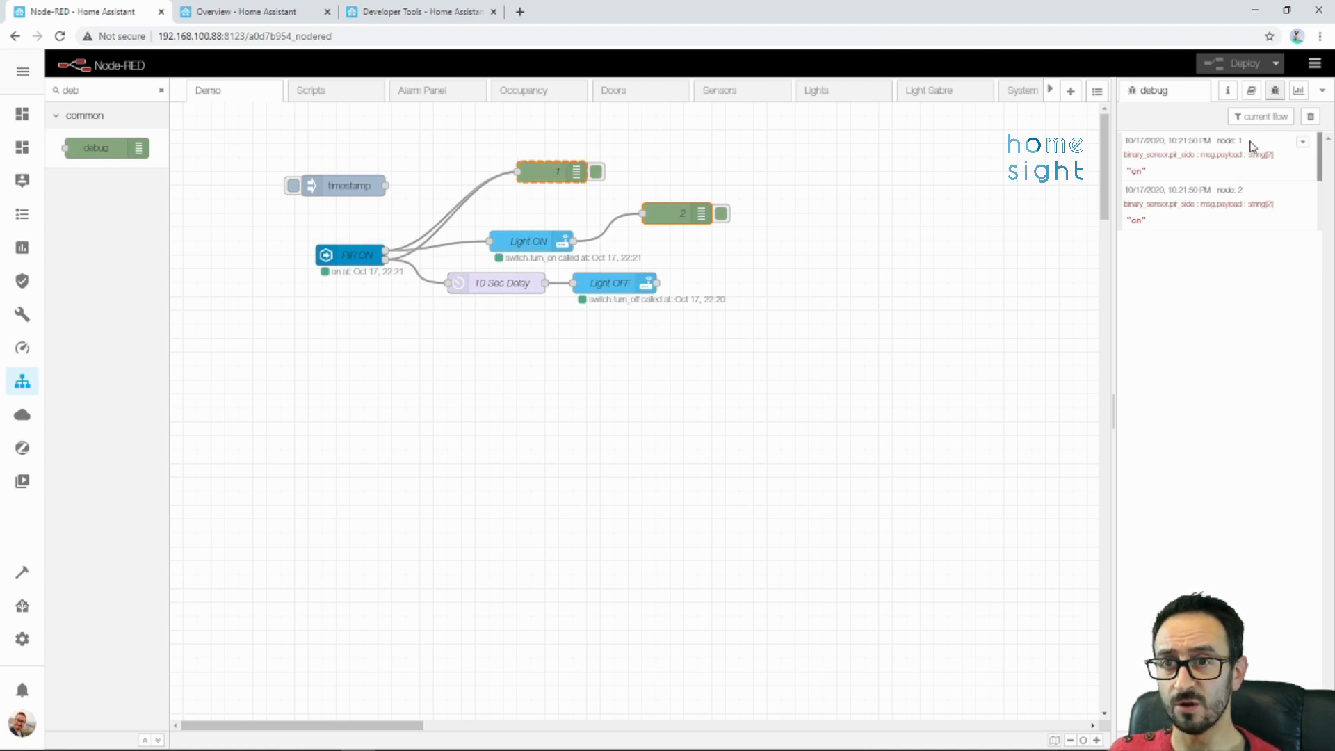
{"action": "left_click_drag", "start_coordinate": [1246, 141], "coordinate": [1237, 141]}
{"action": "left_click_drag", "start_coordinate": [1246, 190], "coordinate": [1237, 190]}
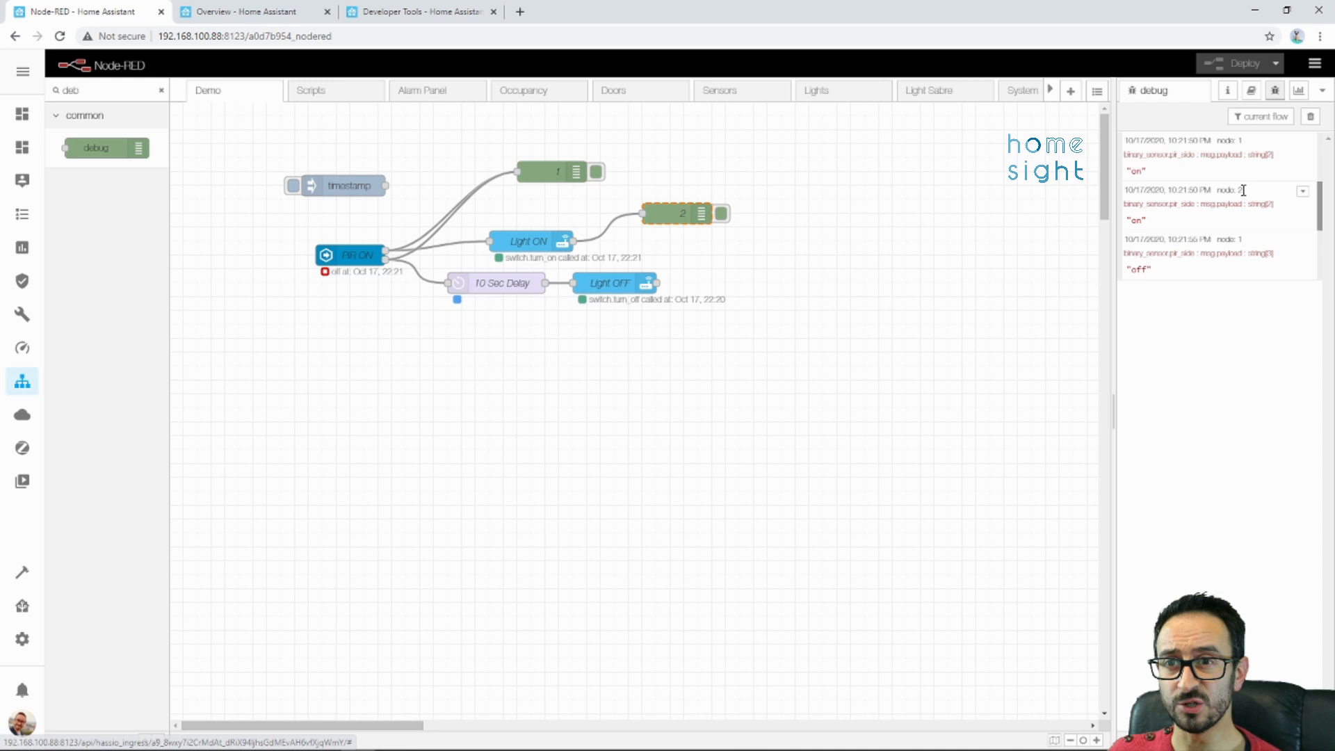
{"action": "double_click", "coordinate": [1136, 221]}
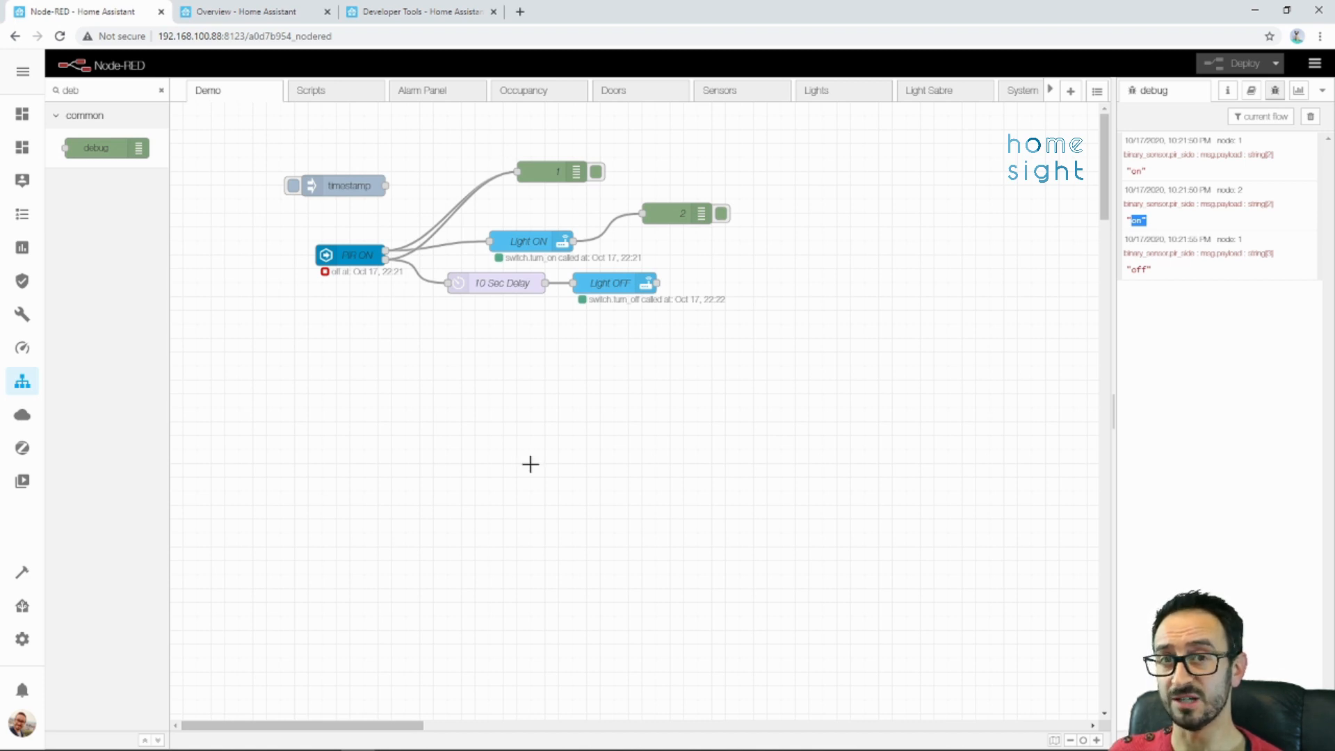
Find the change node and insert it into the wire between Light ON and debug node 2.
{"action": "left_click", "coordinate": [160, 91]}
{"action": "type", "text": "char"}
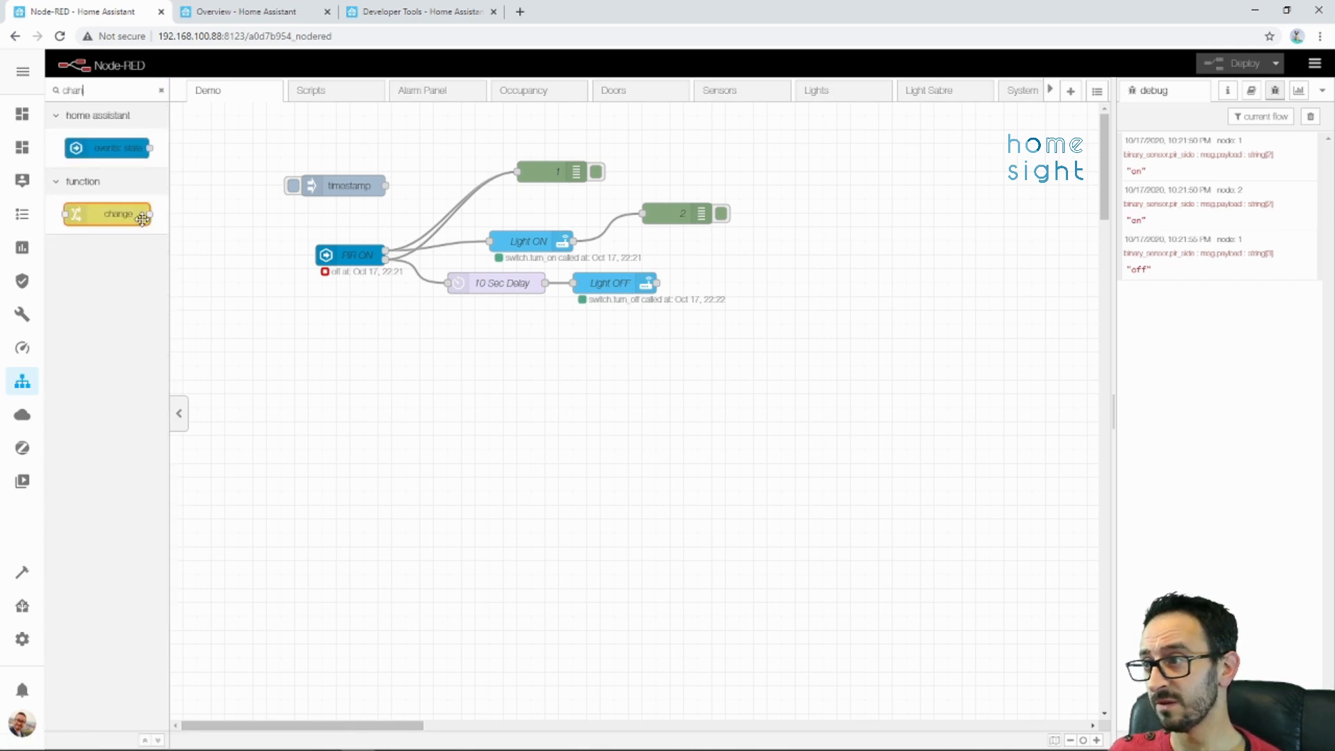
{"action": "left_click_drag", "start_coordinate": [142, 219], "coordinate": [823, 219]}
{"action": "left_click_drag", "start_coordinate": [661, 242], "coordinate": [723, 228]}
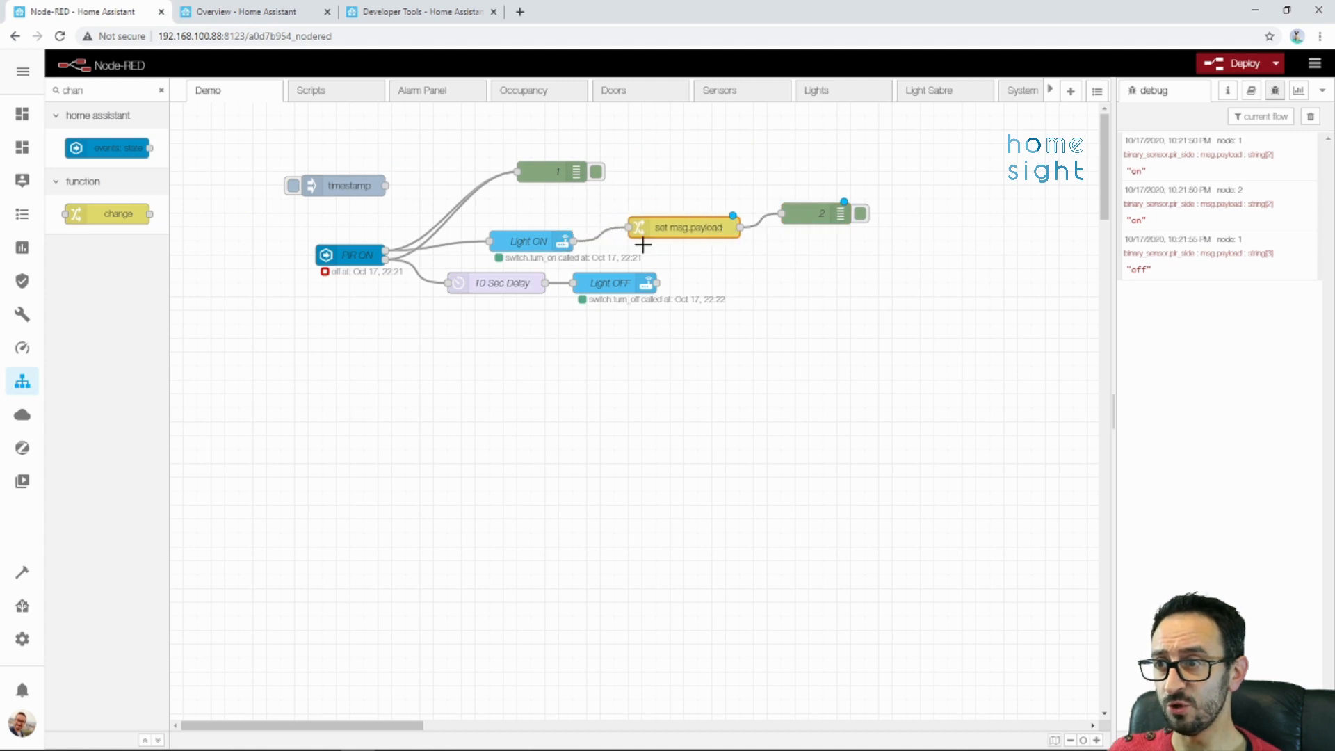
Configure the change node to set msg.payload to the string "Boot Room Light is ON".
{"action": "double_click", "coordinate": [710, 232]}
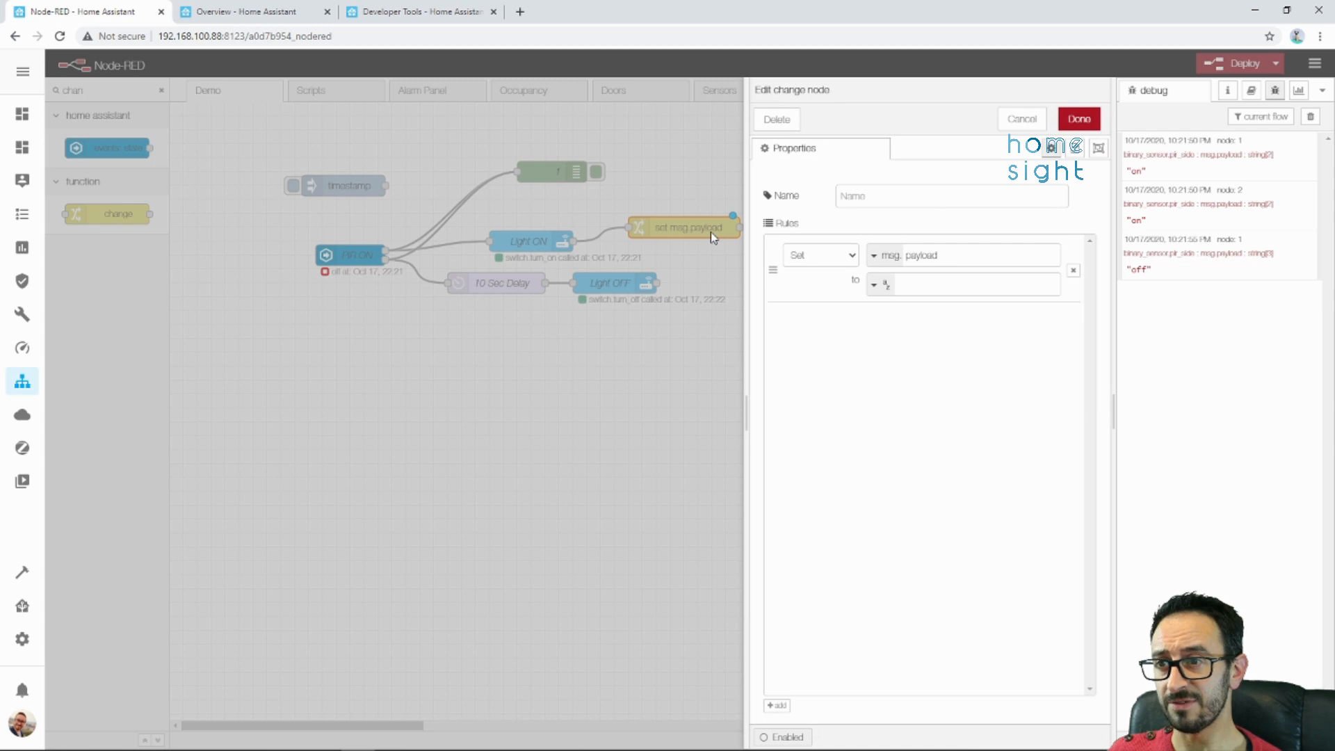
{"action": "left_click", "coordinate": [800, 257]}
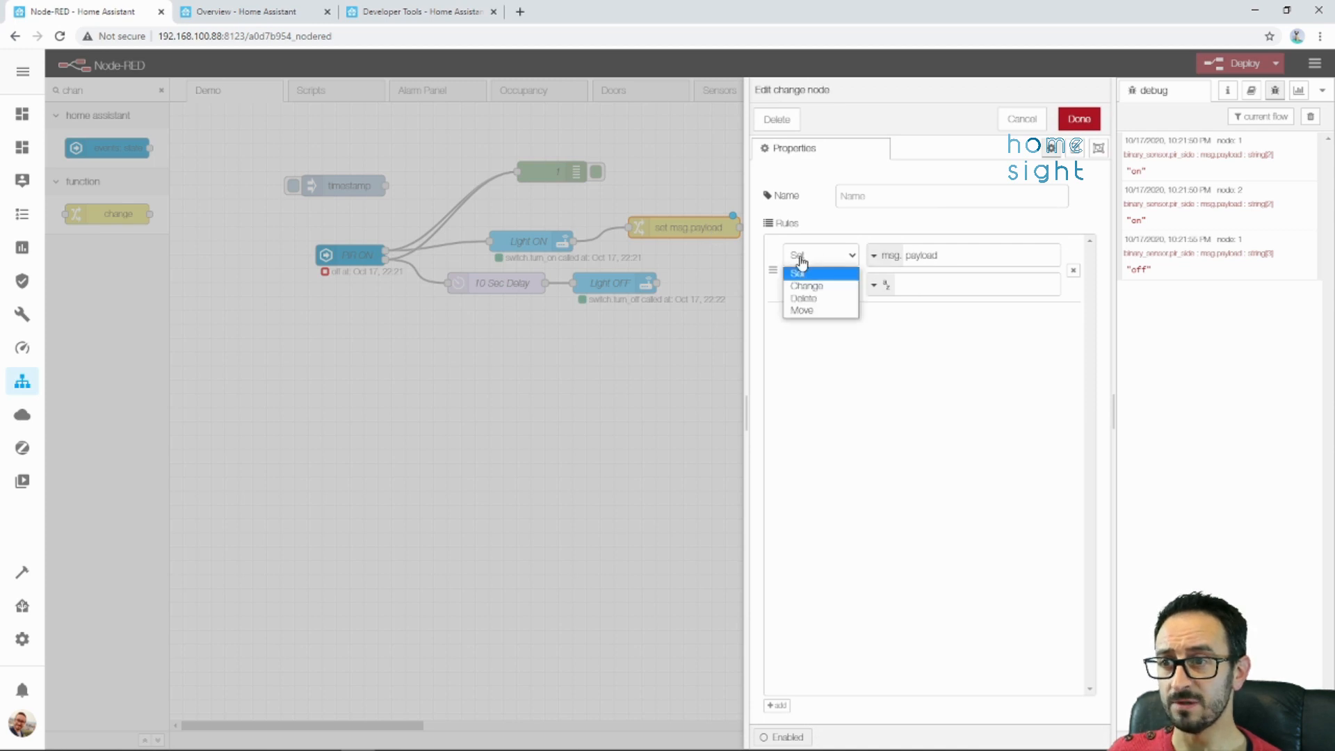
{"action": "left_click", "coordinate": [803, 261]}
{"action": "left_click", "coordinate": [946, 256]}
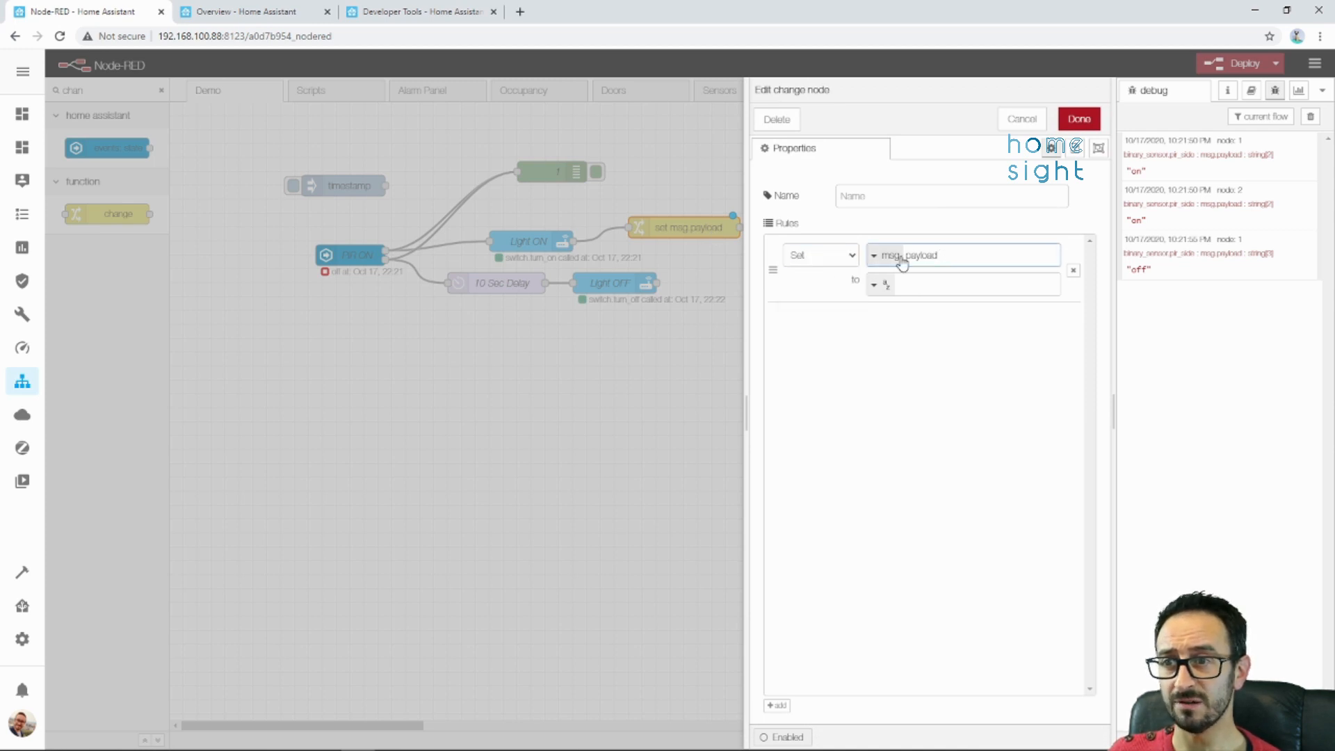
{"action": "left_click", "coordinate": [941, 284]}
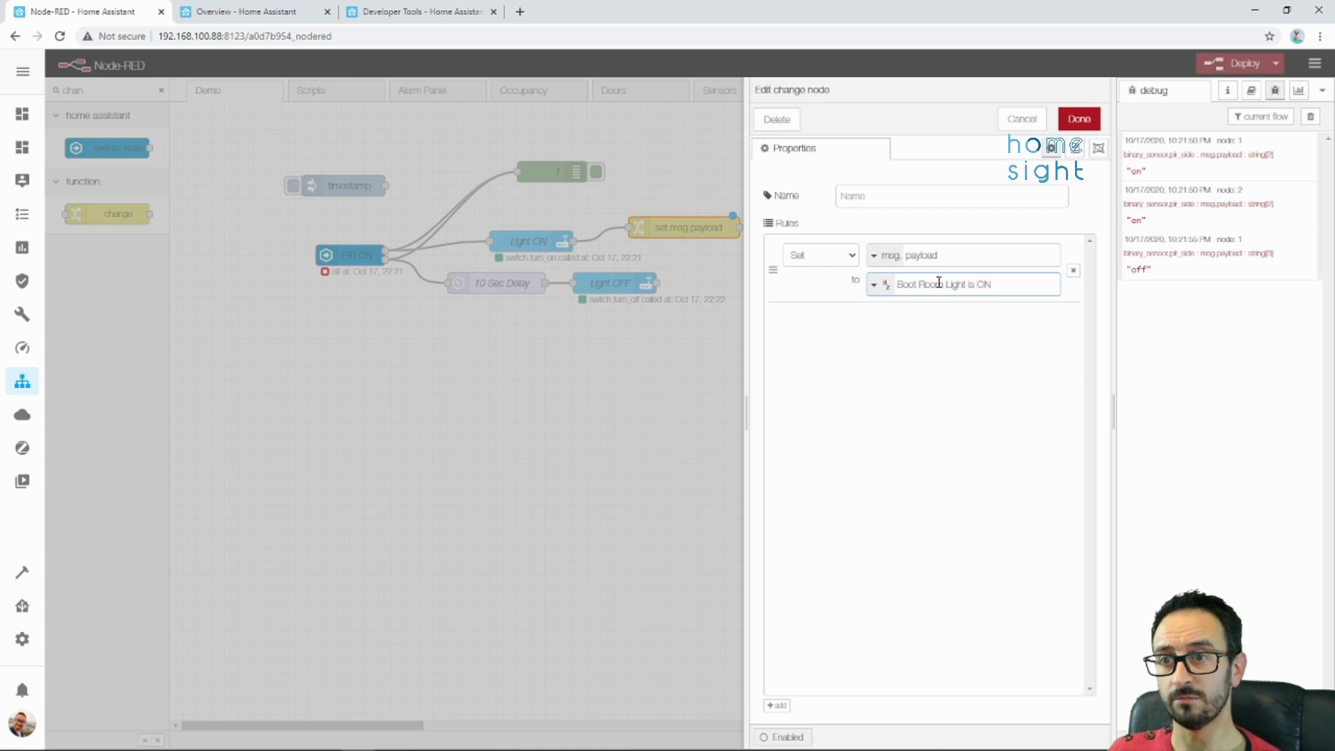
Name the change node "Change Message" and deploy the flow to check debug node 2's message.
{"action": "left_click", "coordinate": [944, 200]}
{"action": "type", "text": "Change Mo"}
{"action": "type", "text": "ssage"}
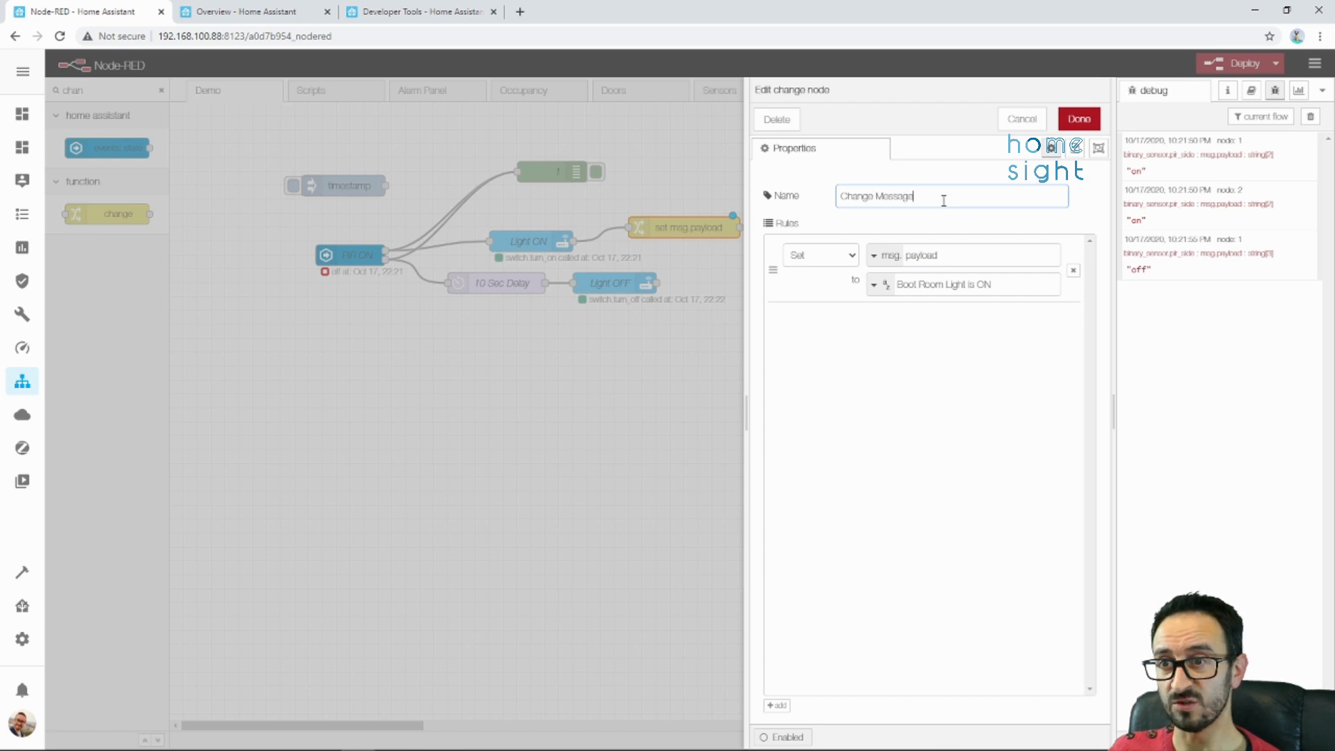
{"action": "left_click", "coordinate": [1079, 119]}
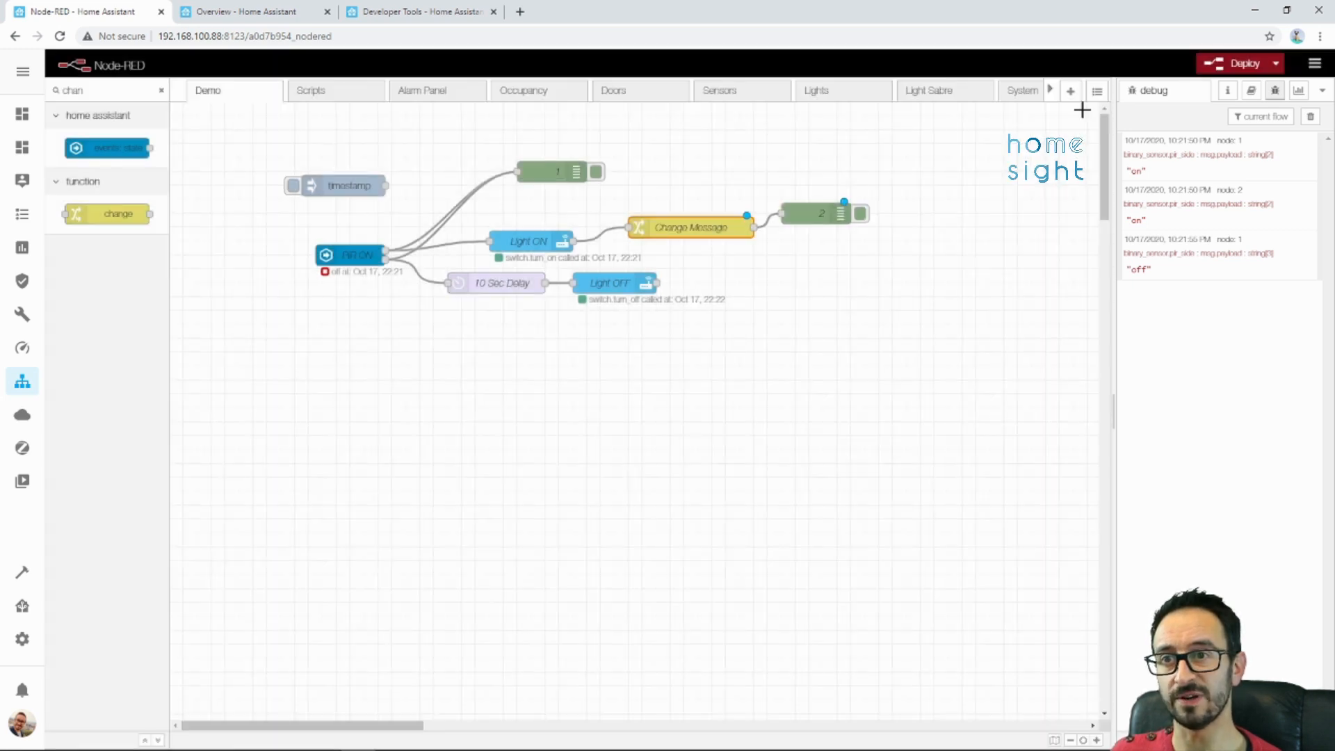
{"action": "left_click", "coordinate": [1242, 67]}
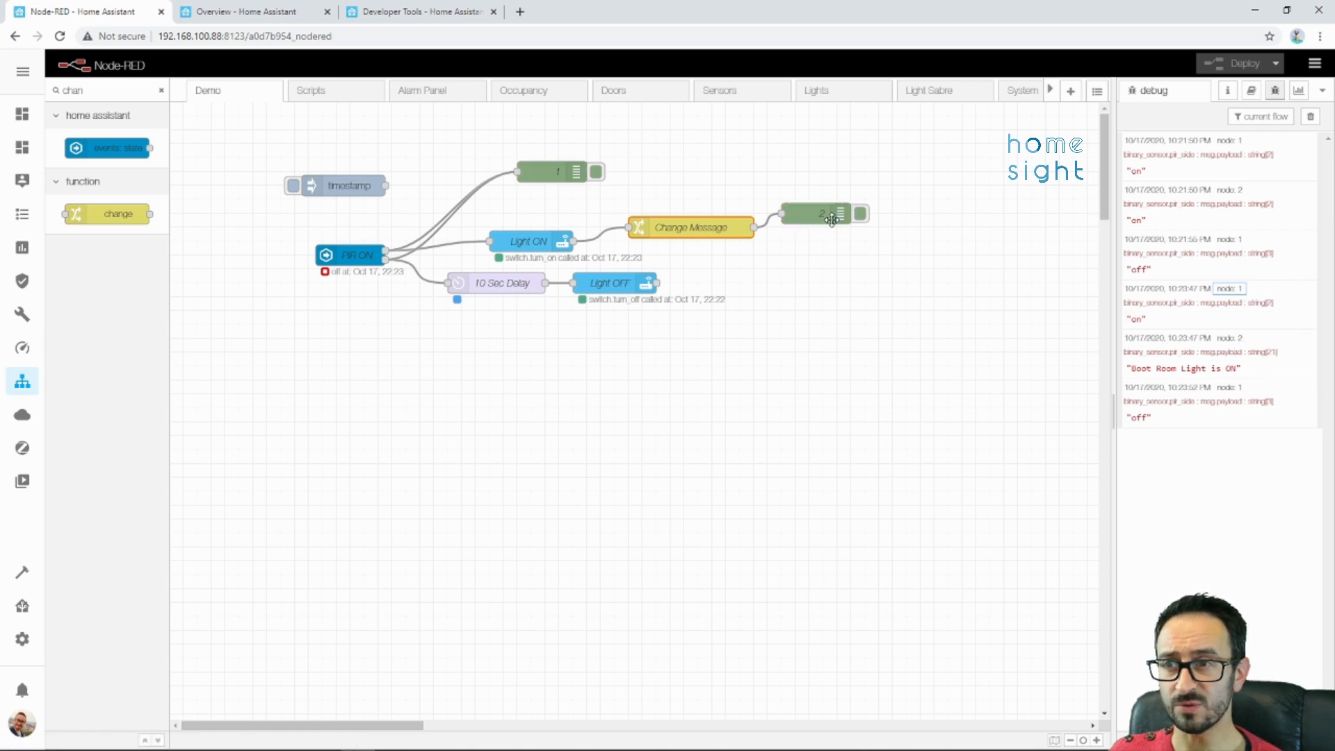
{"action": "left_click_drag", "start_coordinate": [1128, 376], "coordinate": [1238, 369]}
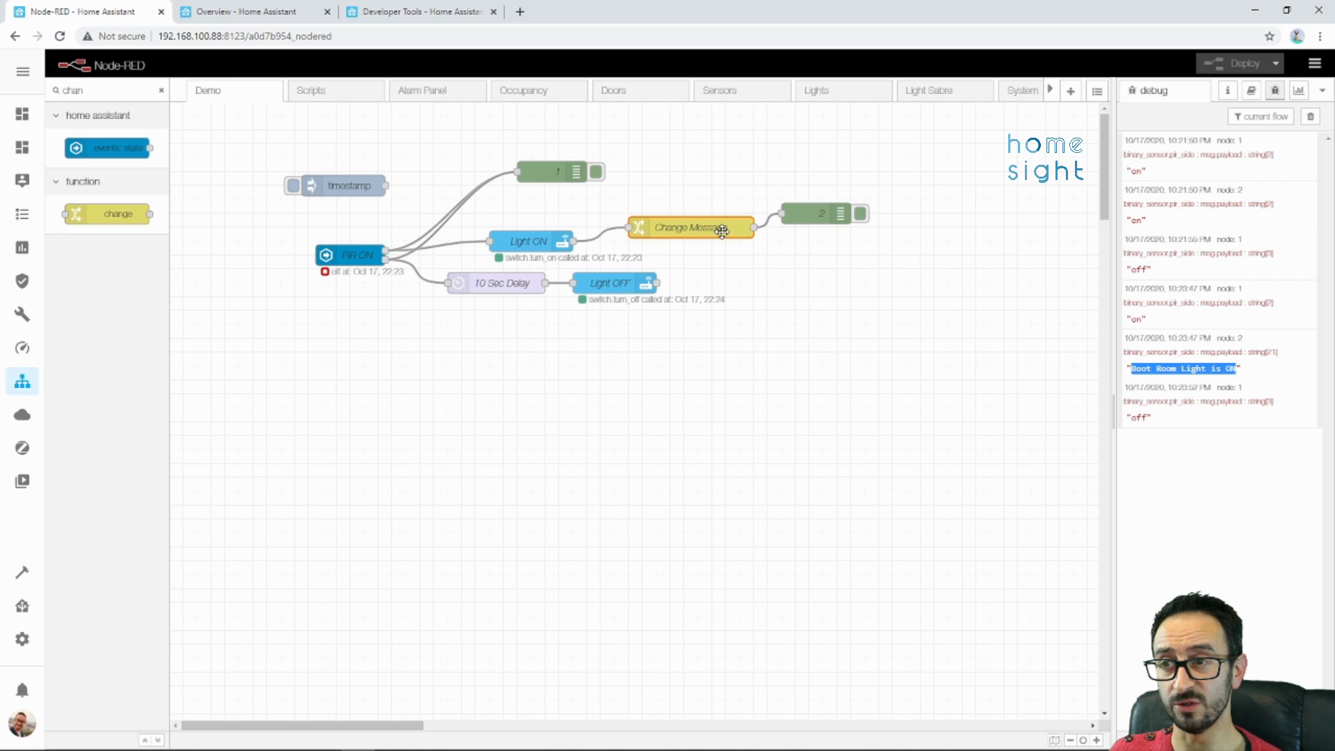
Edit the Change Message rule to set the flow variable "Boot room light status" to "ON" and save it.
{"action": "double_click", "coordinate": [722, 231]}
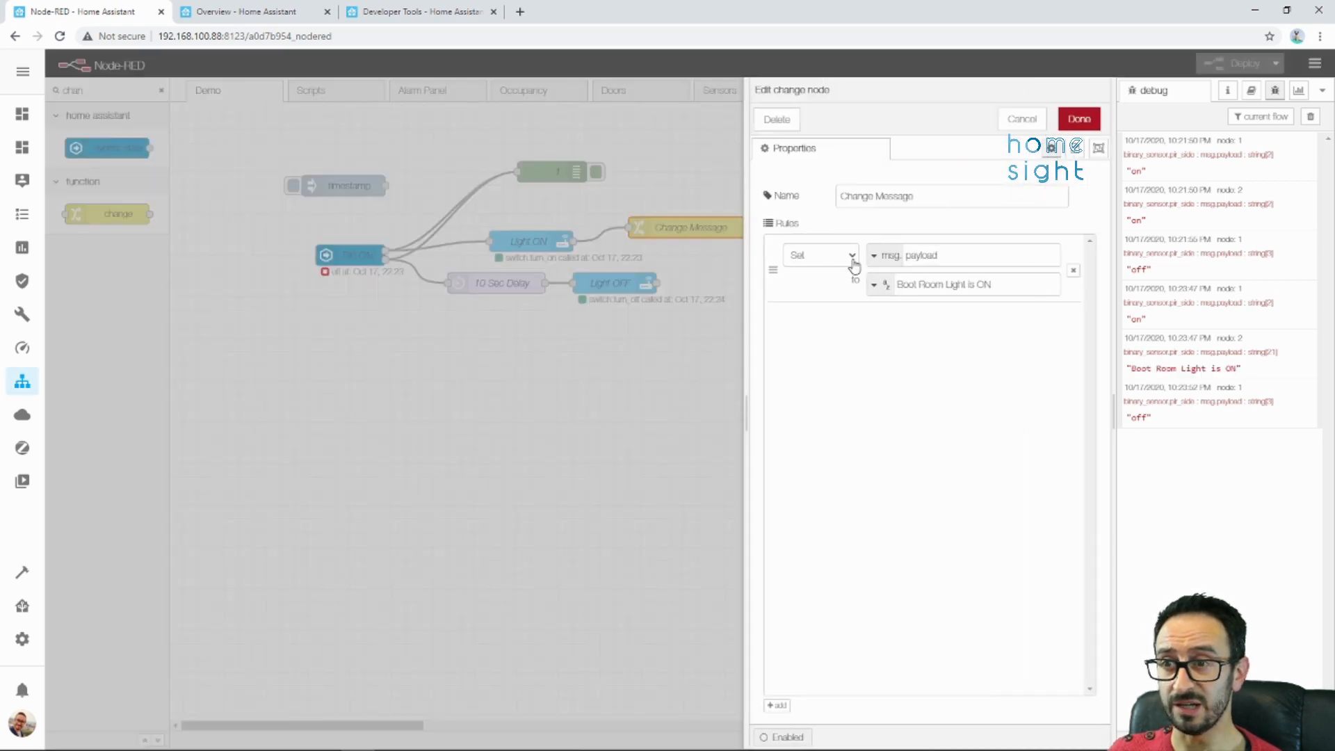
{"action": "left_click_drag", "start_coordinate": [947, 255], "coordinate": [887, 260]}
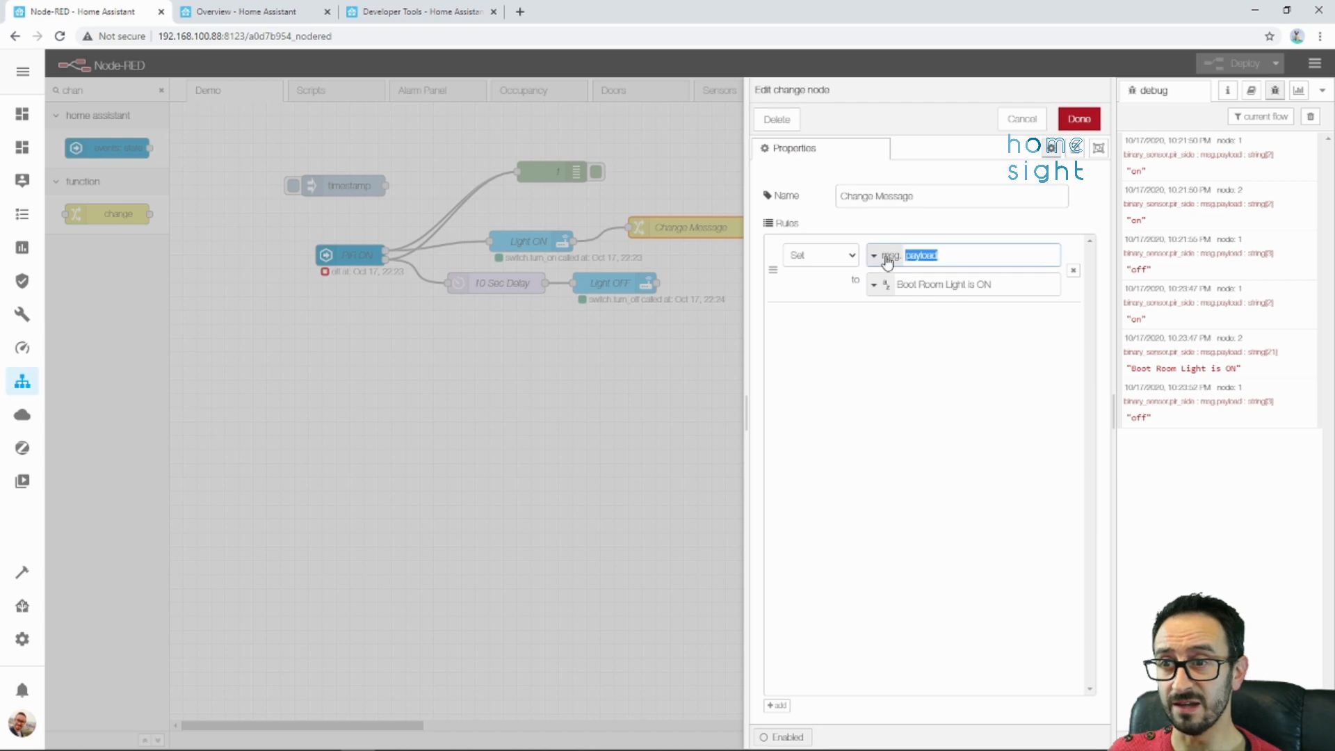
{"action": "left_click", "coordinate": [883, 256]}
{"action": "left_click", "coordinate": [897, 289]}
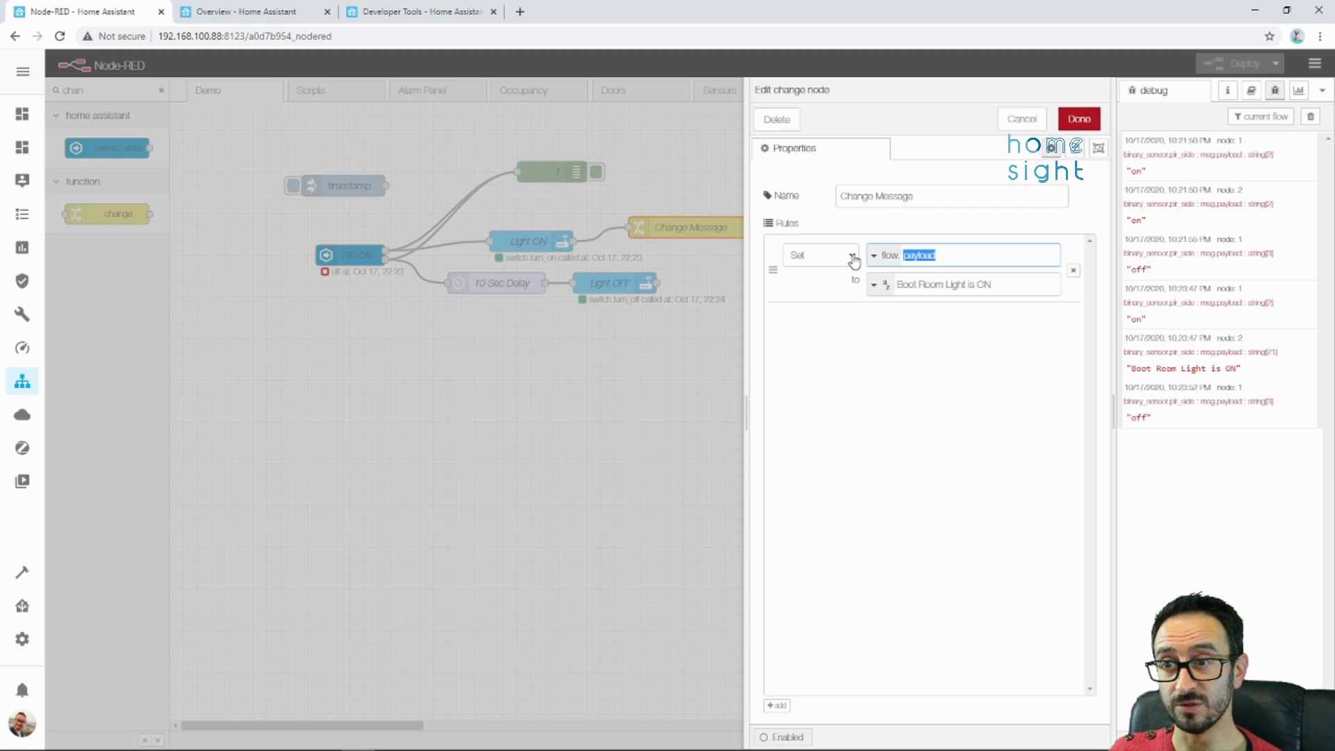
{"action": "type", "text": "Boot room light status"}
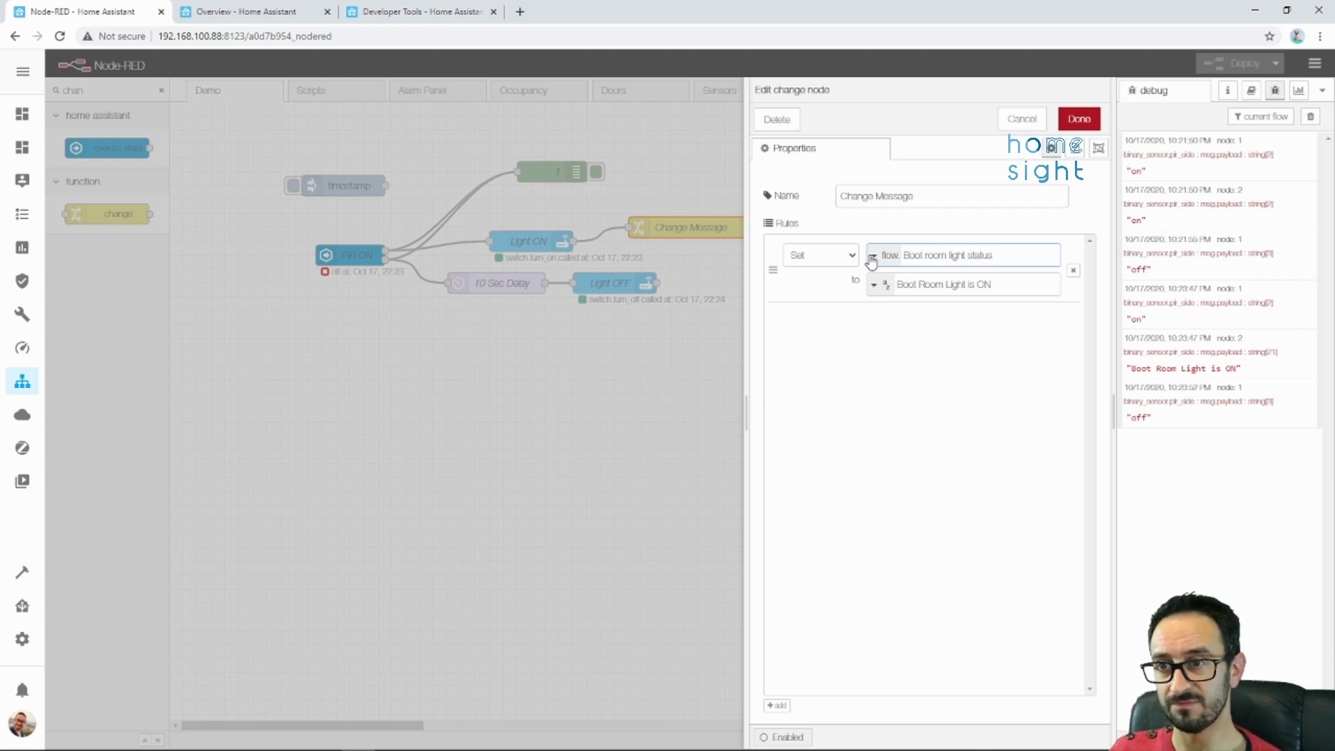
{"action": "left_click_drag", "start_coordinate": [995, 285], "coordinate": [675, 292]}
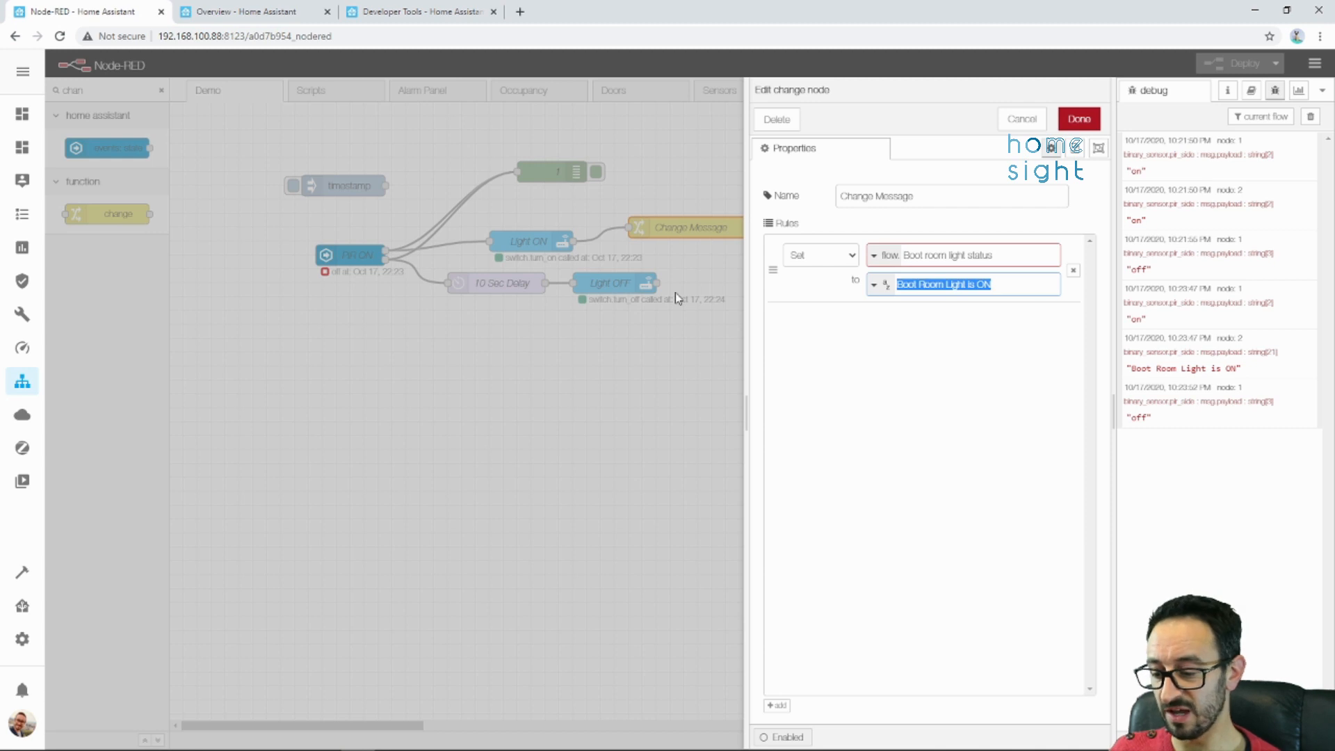
{"action": "type", "text": "ON"}
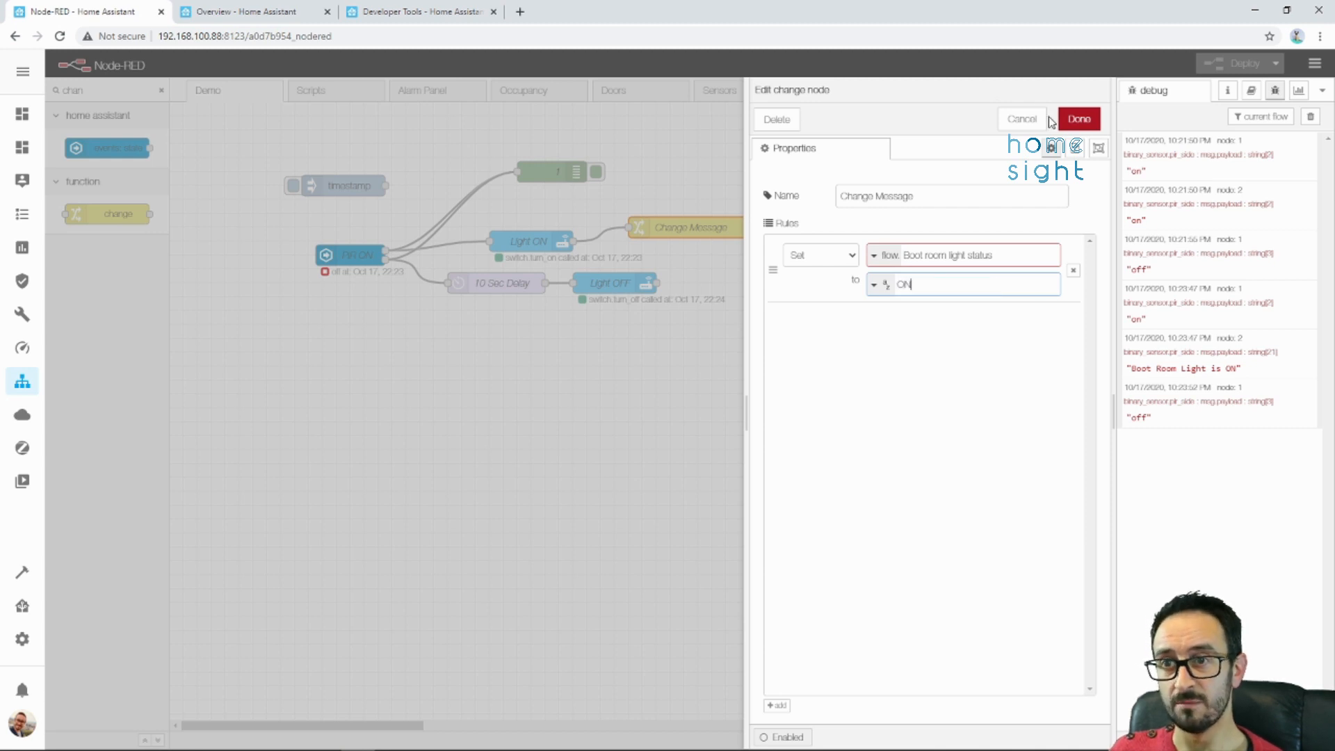
{"action": "left_click", "coordinate": [1080, 119]}
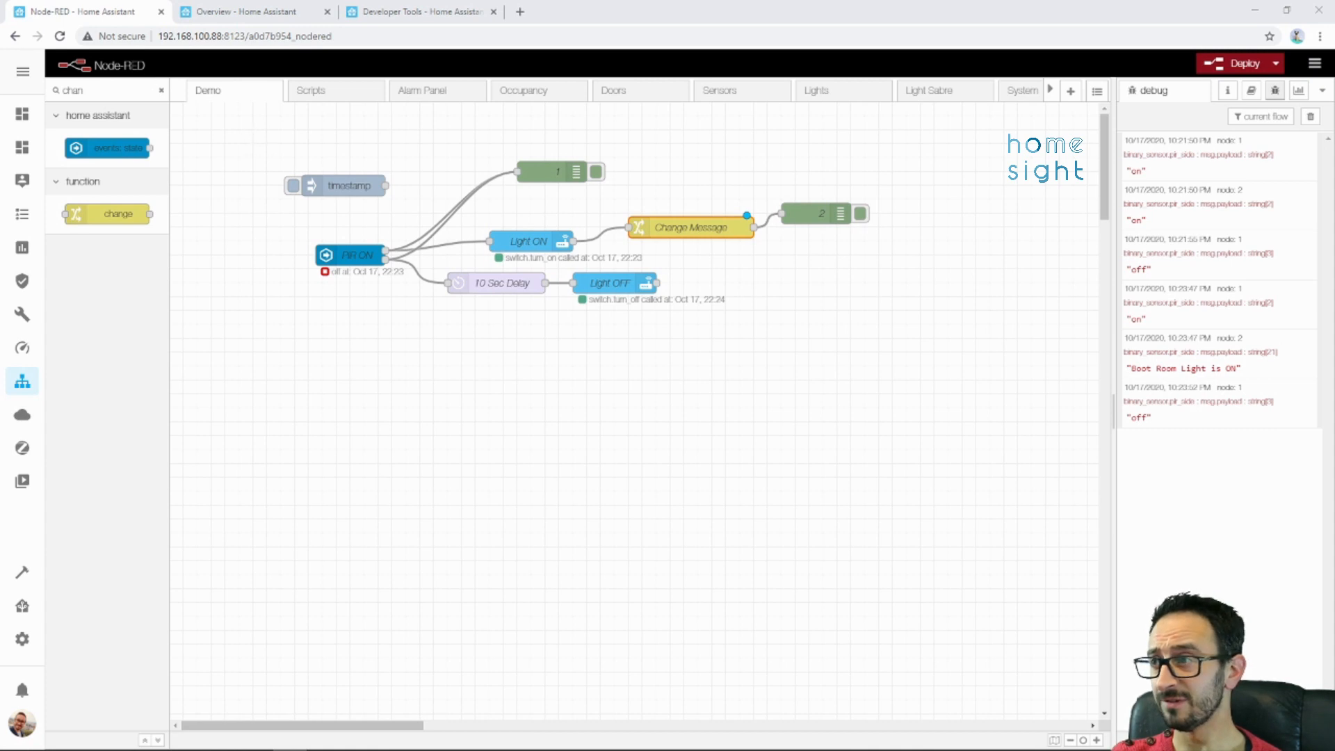
Insert a time range node between PIR ON and Light ON, shifting the downstream nodes to make room.
{"action": "left_click", "coordinate": [161, 90]}
{"action": "type", "text": "time ra"}
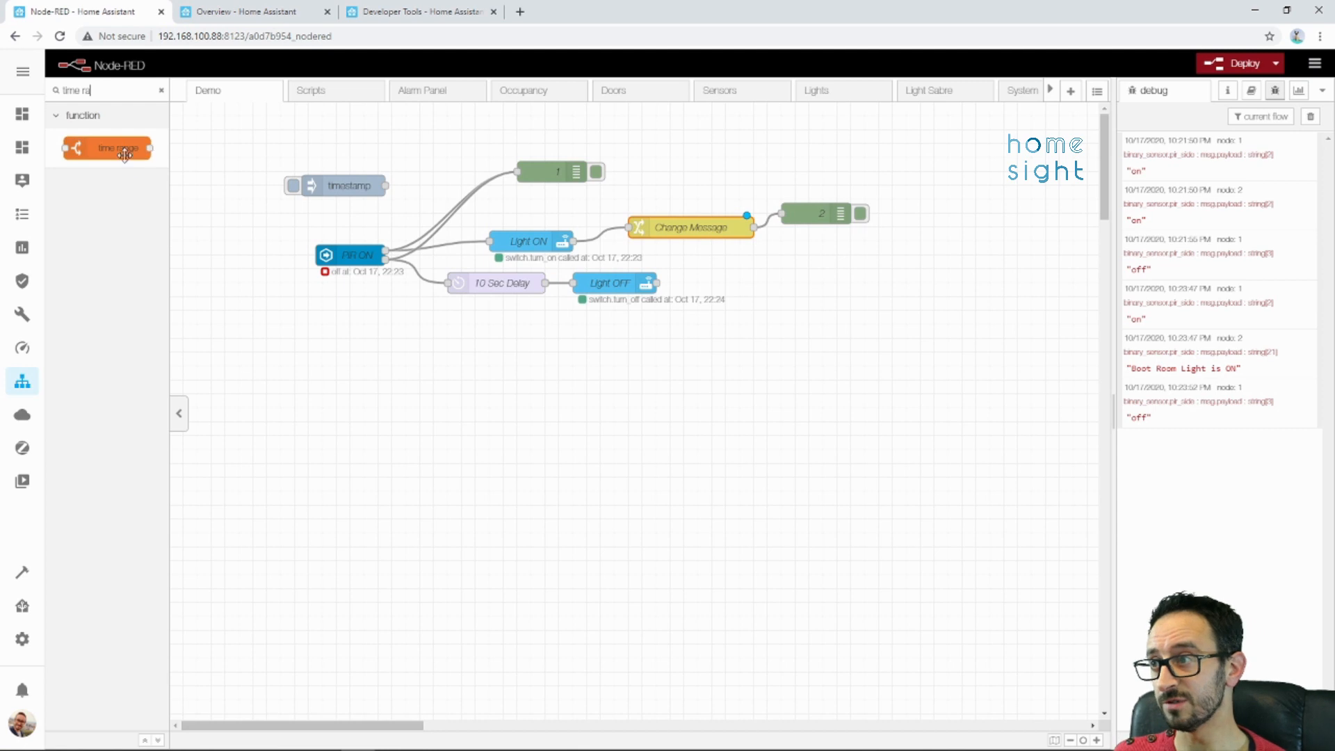
{"action": "left_click_drag", "start_coordinate": [137, 148], "coordinate": [589, 202]}
{"action": "left_click_drag", "start_coordinate": [953, 162], "coordinate": [402, 421]}
{"action": "left_click_drag", "start_coordinate": [494, 269], "coordinate": [575, 230]}
{"action": "left_click", "coordinate": [603, 269]}
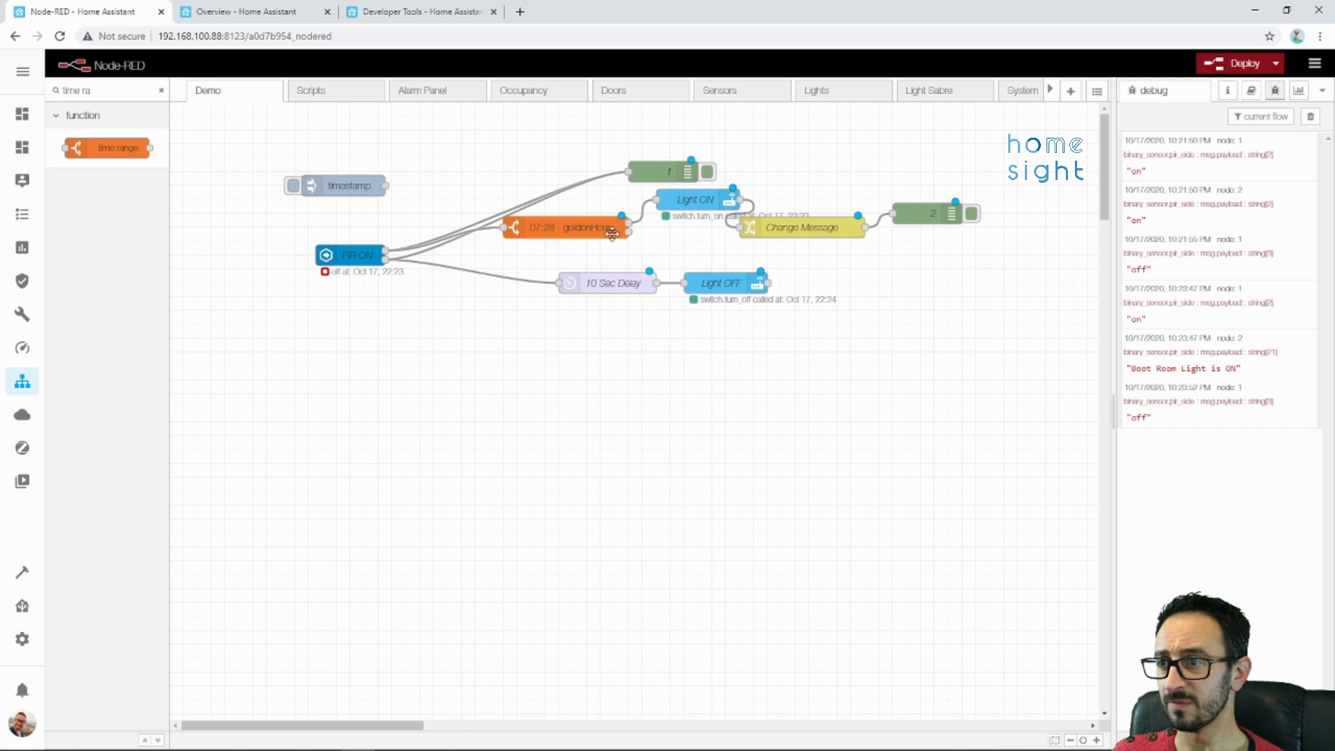
Set the time range node's start time to 20:00 and its end time to 08:00.
{"action": "double_click", "coordinate": [591, 228]}
{"action": "left_click_drag", "start_coordinate": [912, 336], "coordinate": [775, 333]}
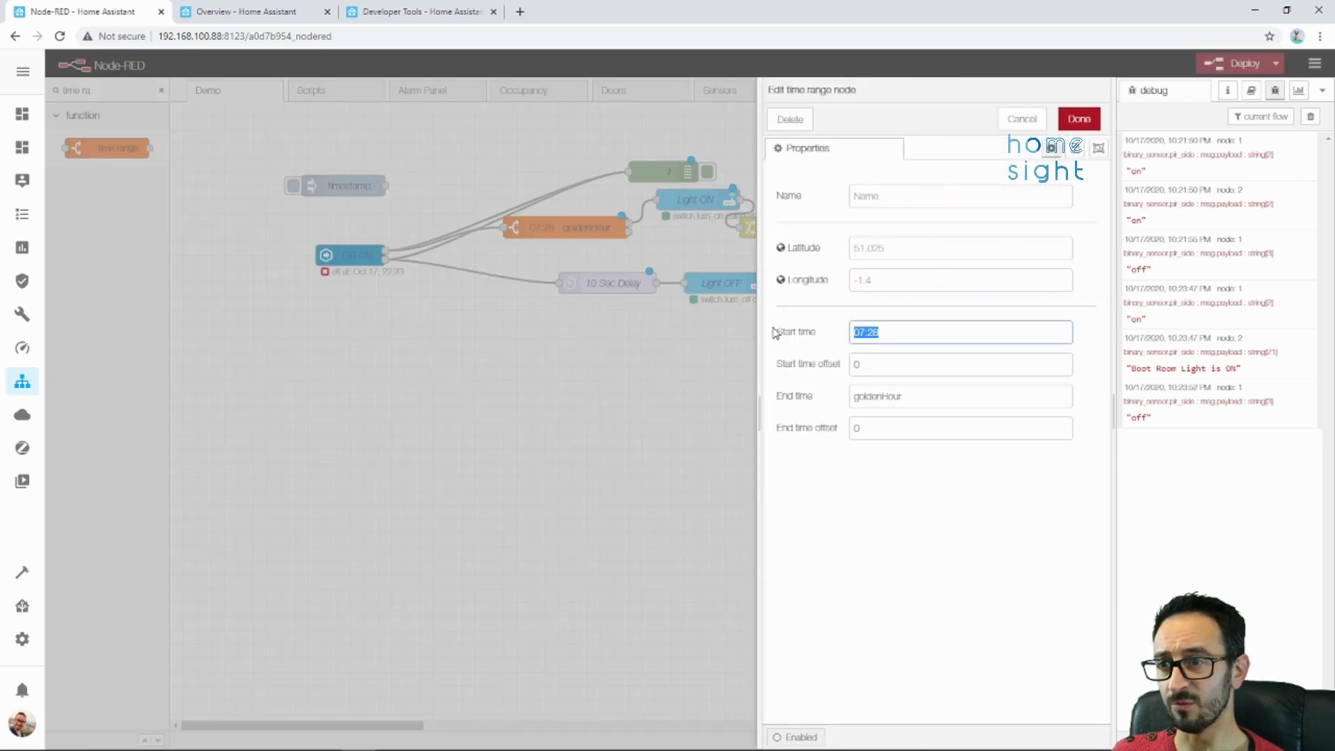
{"action": "type", "text": "20:00"}
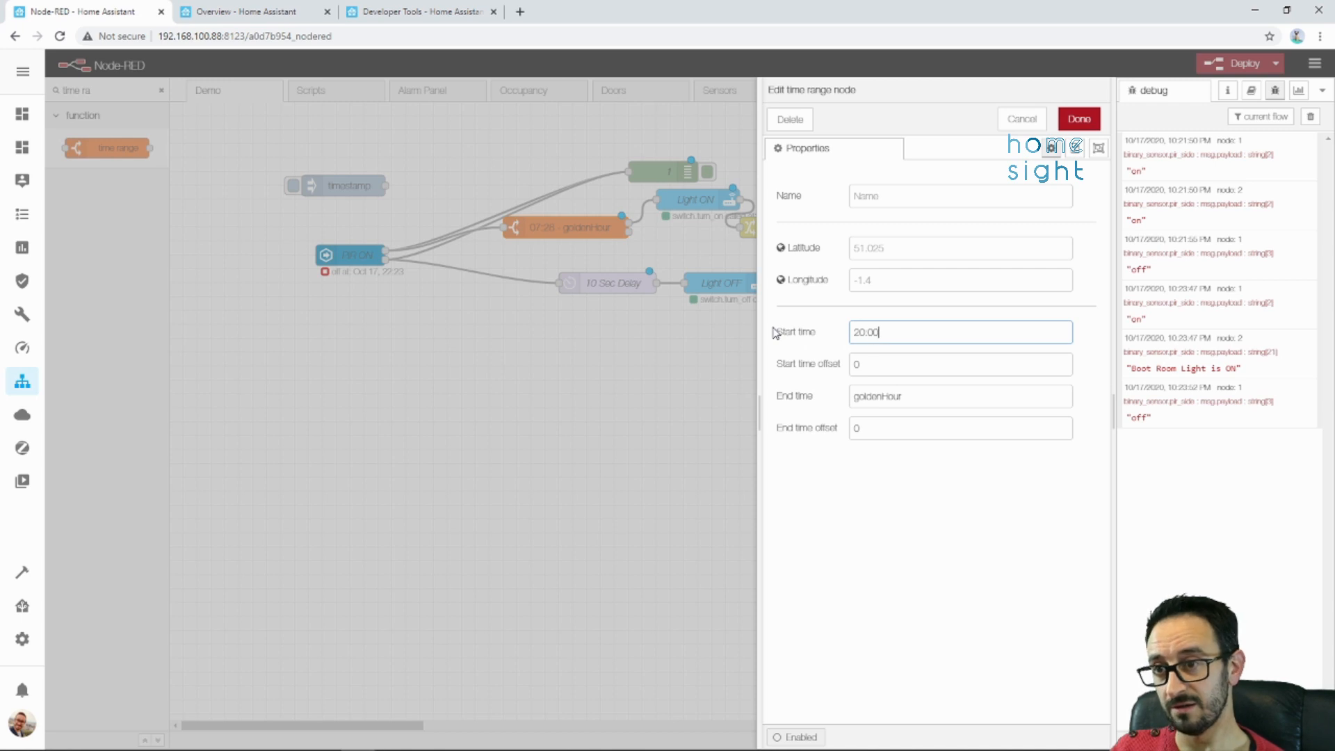
{"action": "left_click_drag", "start_coordinate": [936, 394], "coordinate": [728, 409]}
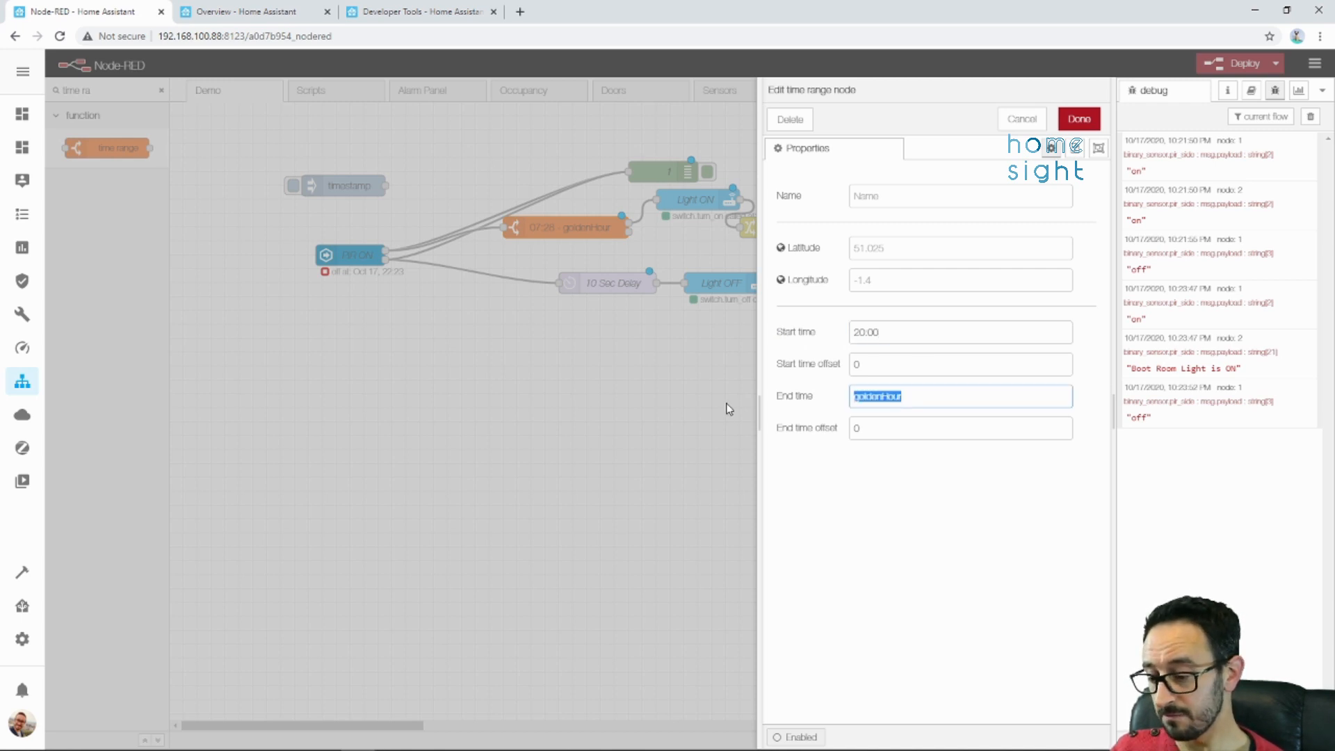
{"action": "type", "text": "08:00"}
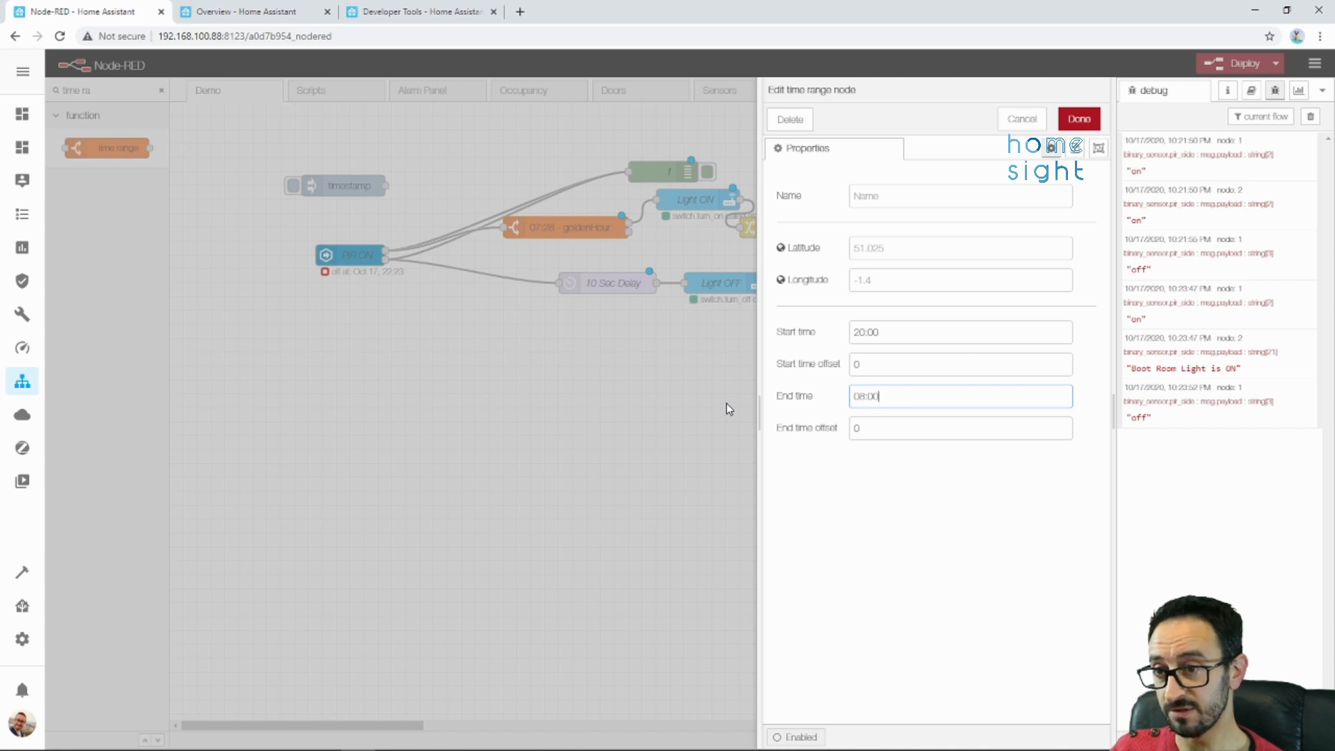
Name the time range node "2000 till 0800", save it, and move it slightly down in the flow.
{"action": "left_click", "coordinate": [945, 190]}
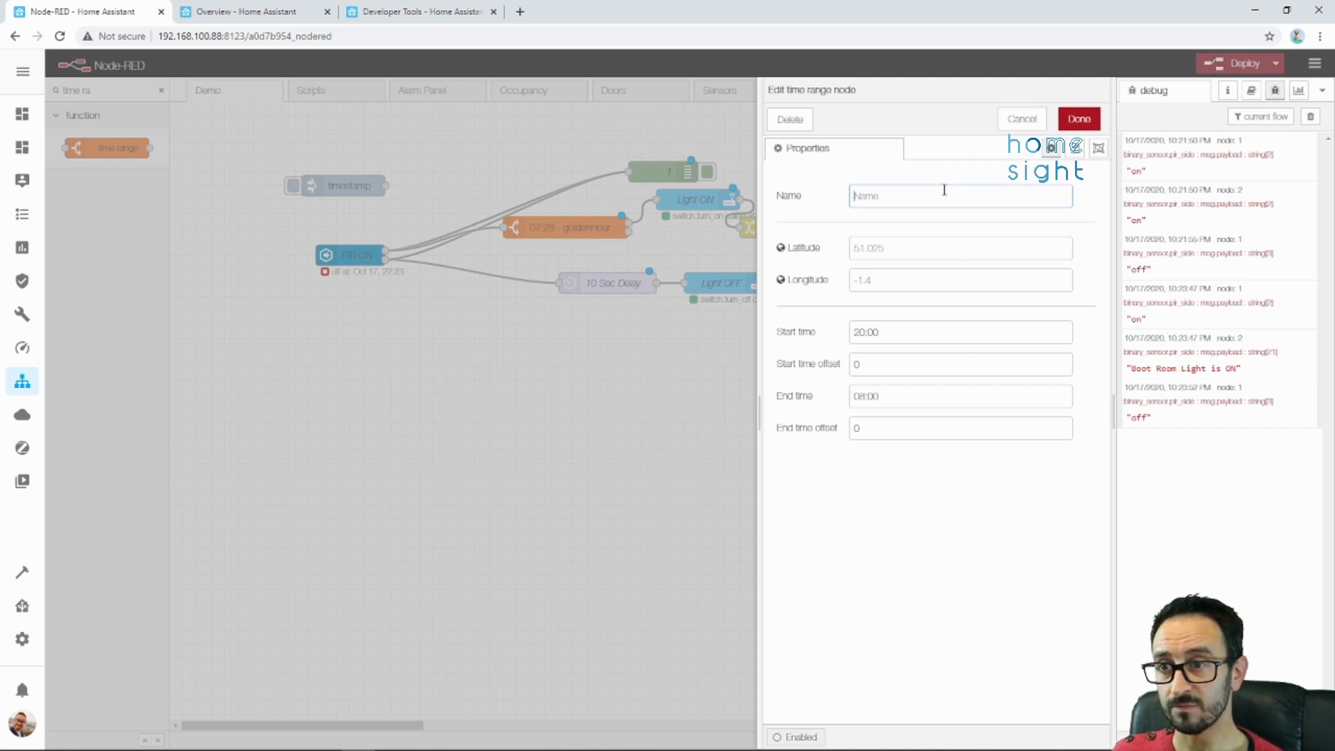
{"action": "type", "text": "8"}
{"action": "key", "text": "BackSpace"}
{"action": "type", "text": "2000"}
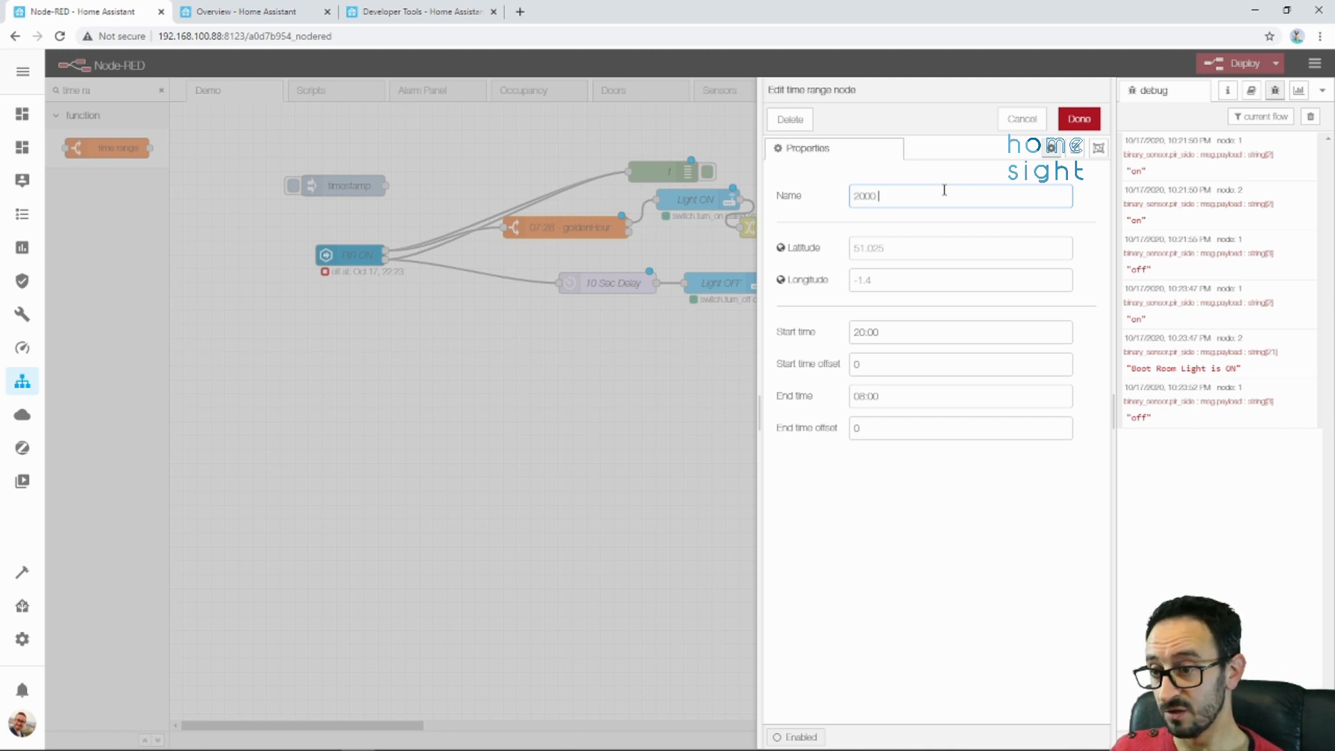
{"action": "type", "text": " till 08"}
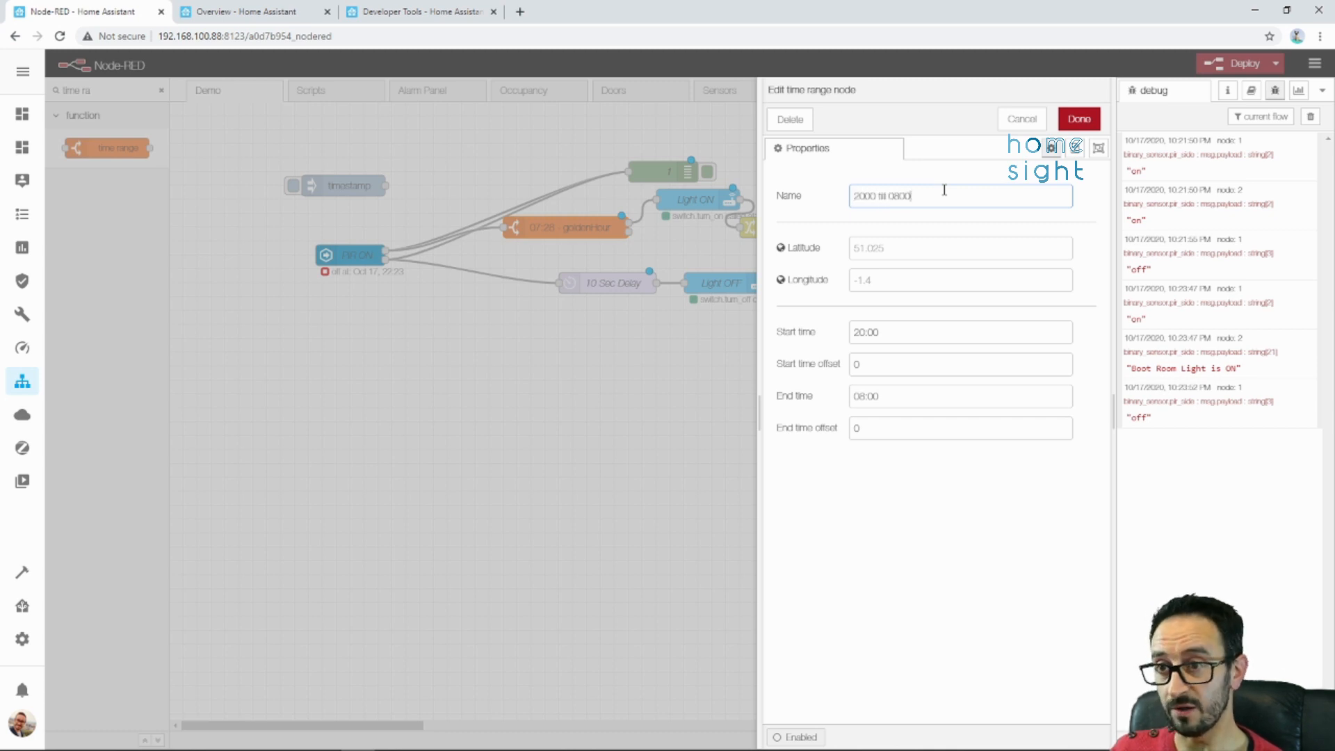
{"action": "type", "text": "00"}
{"action": "left_click", "coordinate": [1080, 120]}
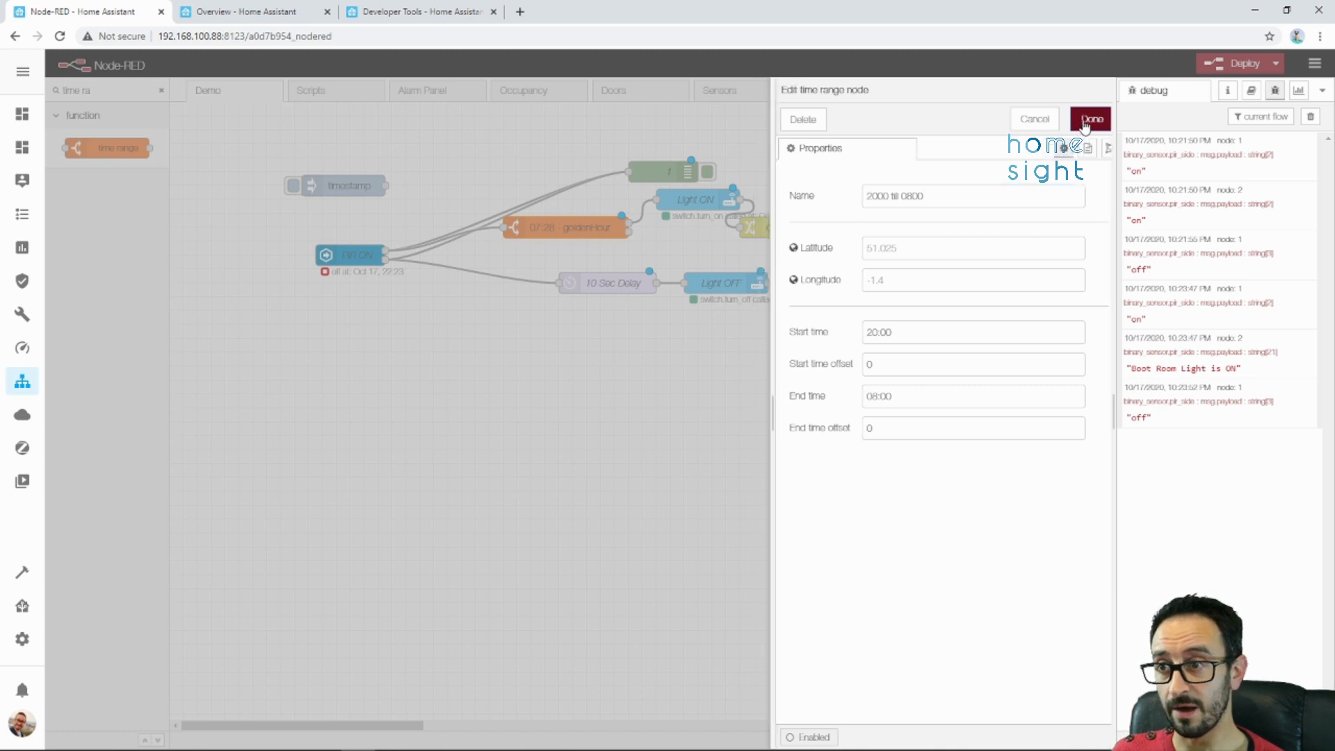
{"action": "left_click_drag", "start_coordinate": [546, 226], "coordinate": [546, 241]}
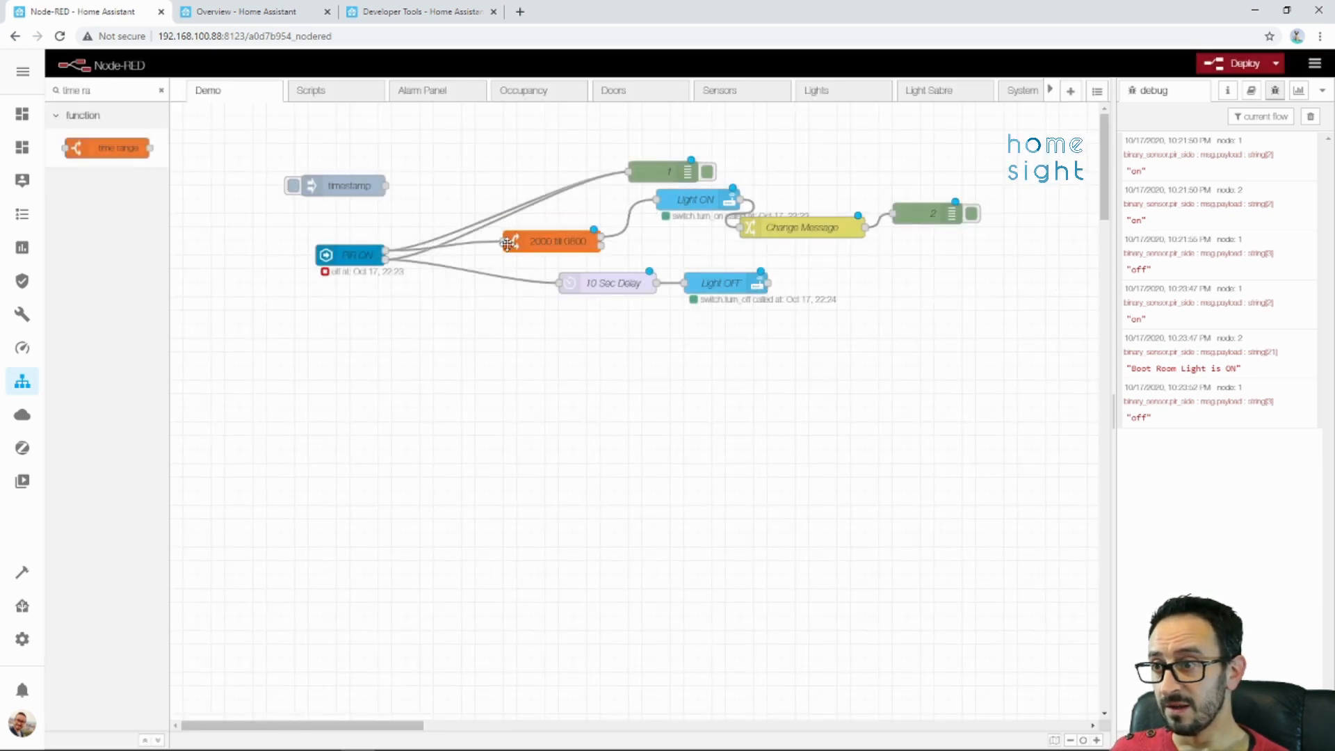
Reopen the 2000 till 0800 node to review its start and end times.
{"action": "double_click", "coordinate": [539, 243]}
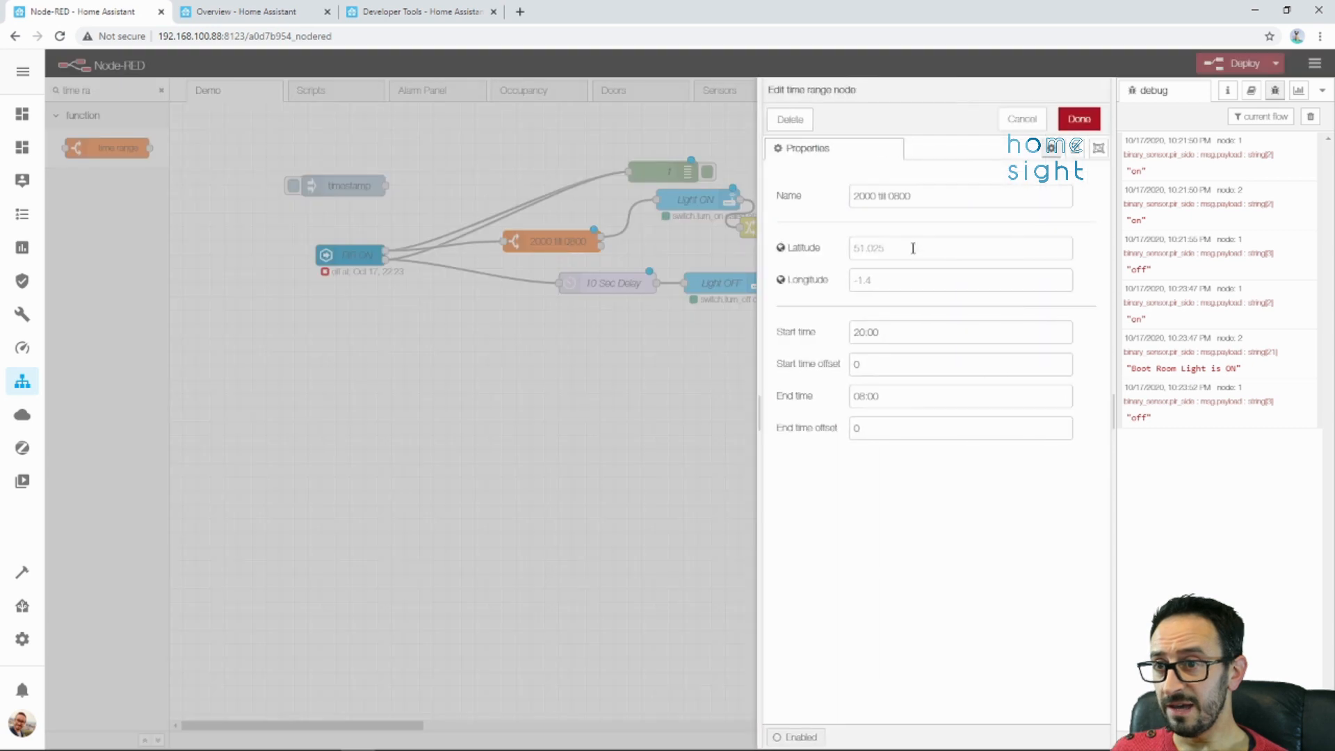
{"action": "left_click", "coordinate": [906, 332]}
{"action": "left_click", "coordinate": [919, 403]}
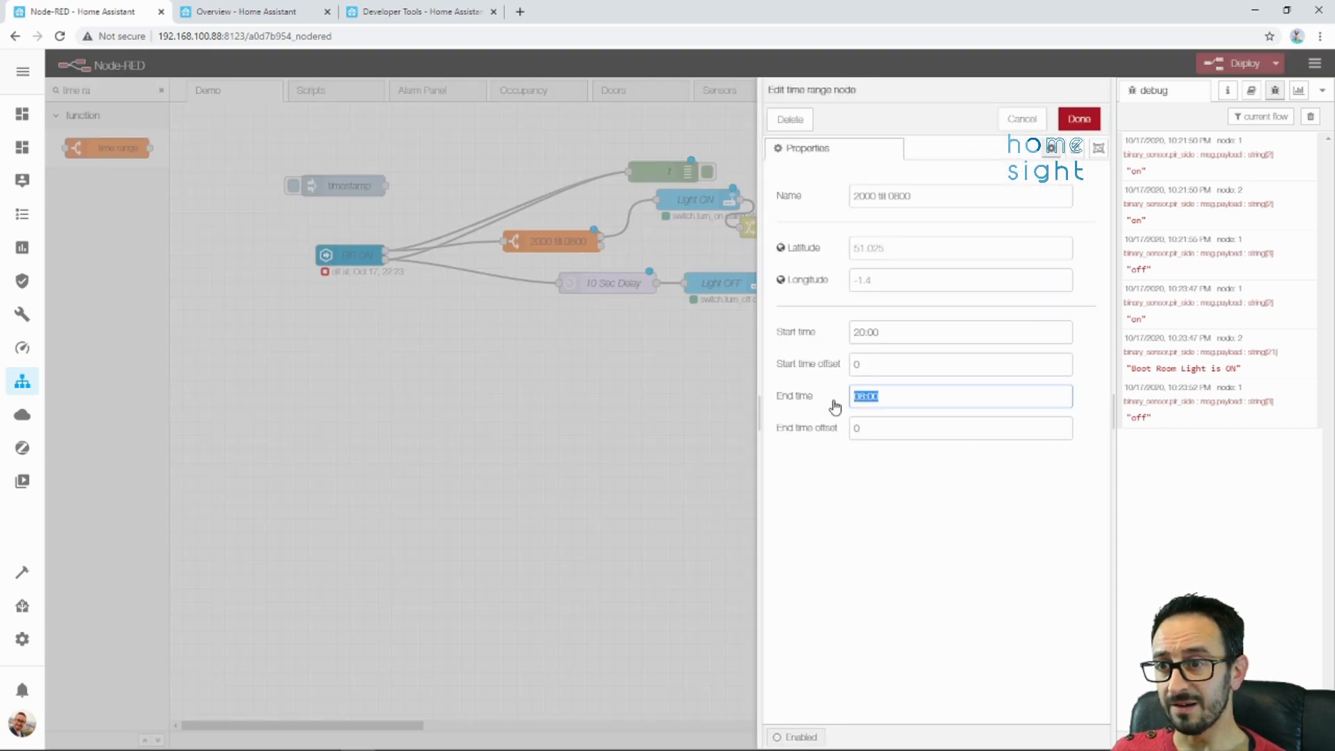
{"action": "left_click", "coordinate": [1067, 125]}
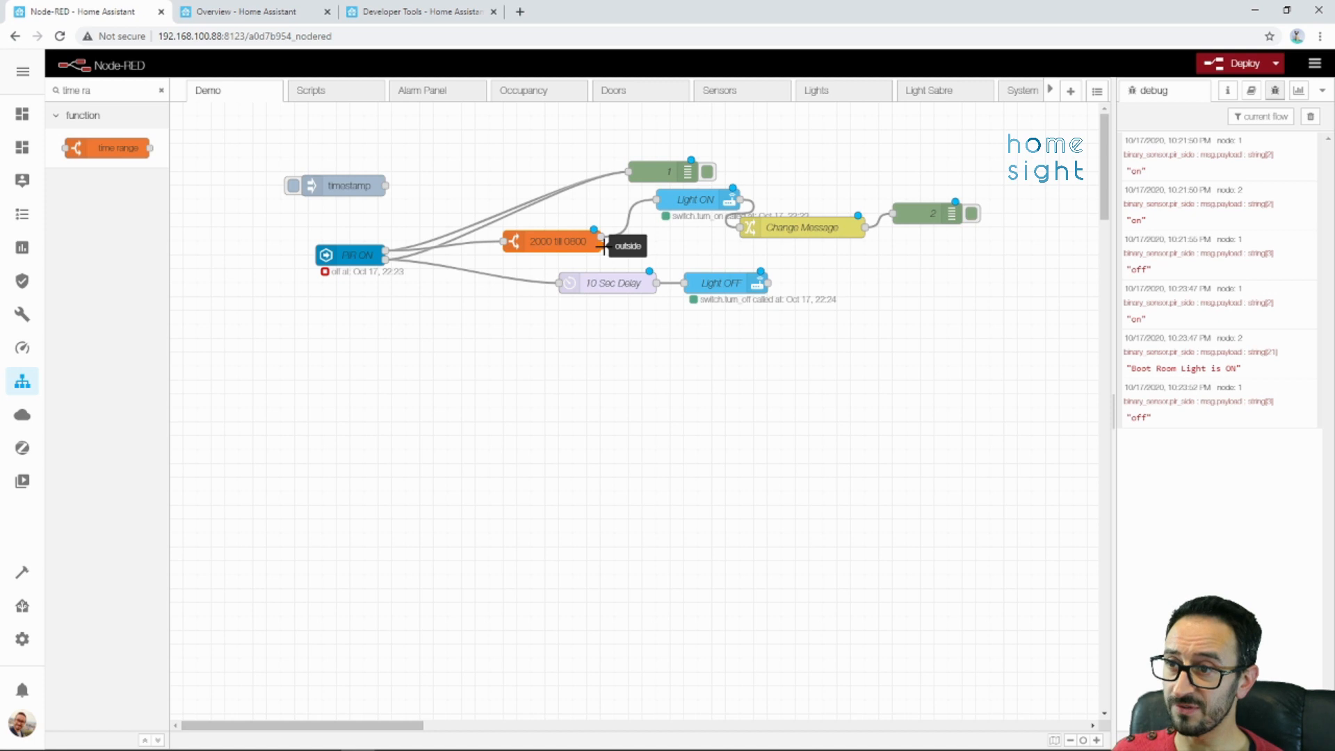
Tidy the positions of the Light ON and Change Message nodes and deploy the flow.
{"action": "left_click_drag", "start_coordinate": [681, 203], "coordinate": [654, 206]}
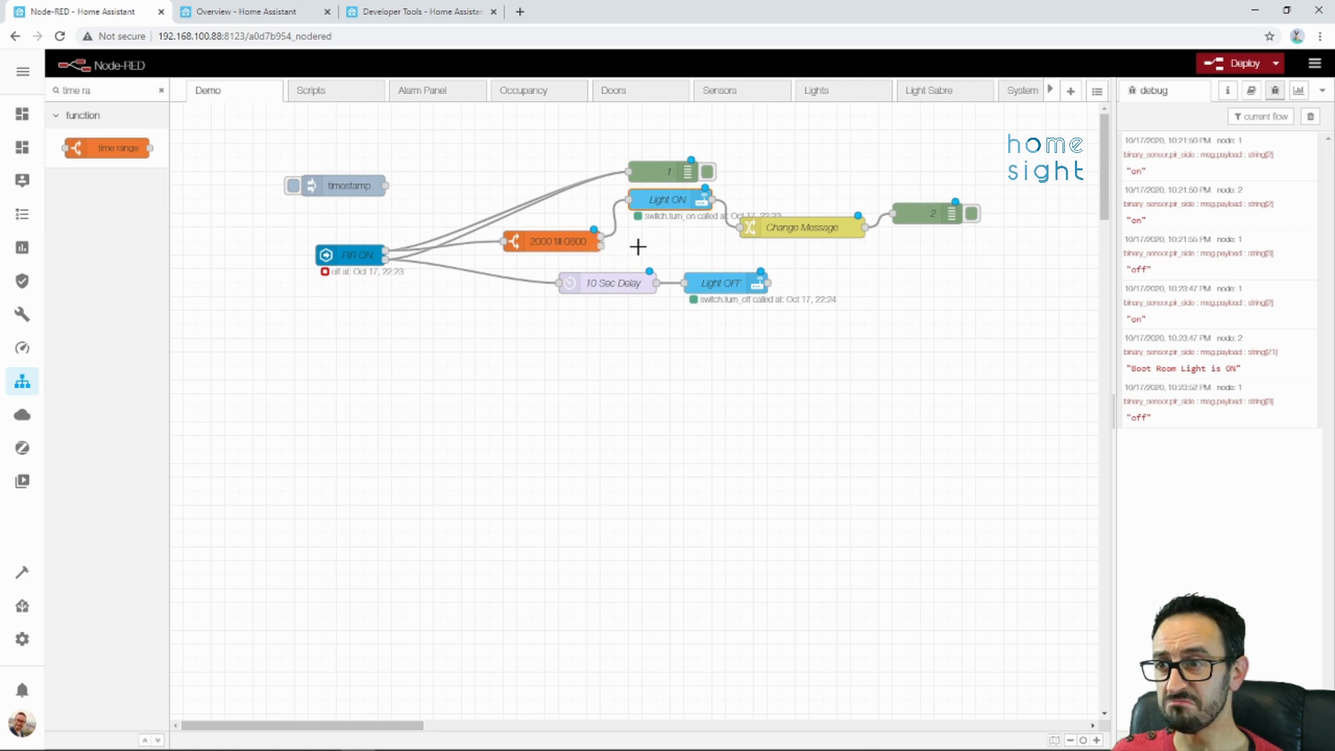
{"action": "left_click", "coordinate": [1234, 62]}
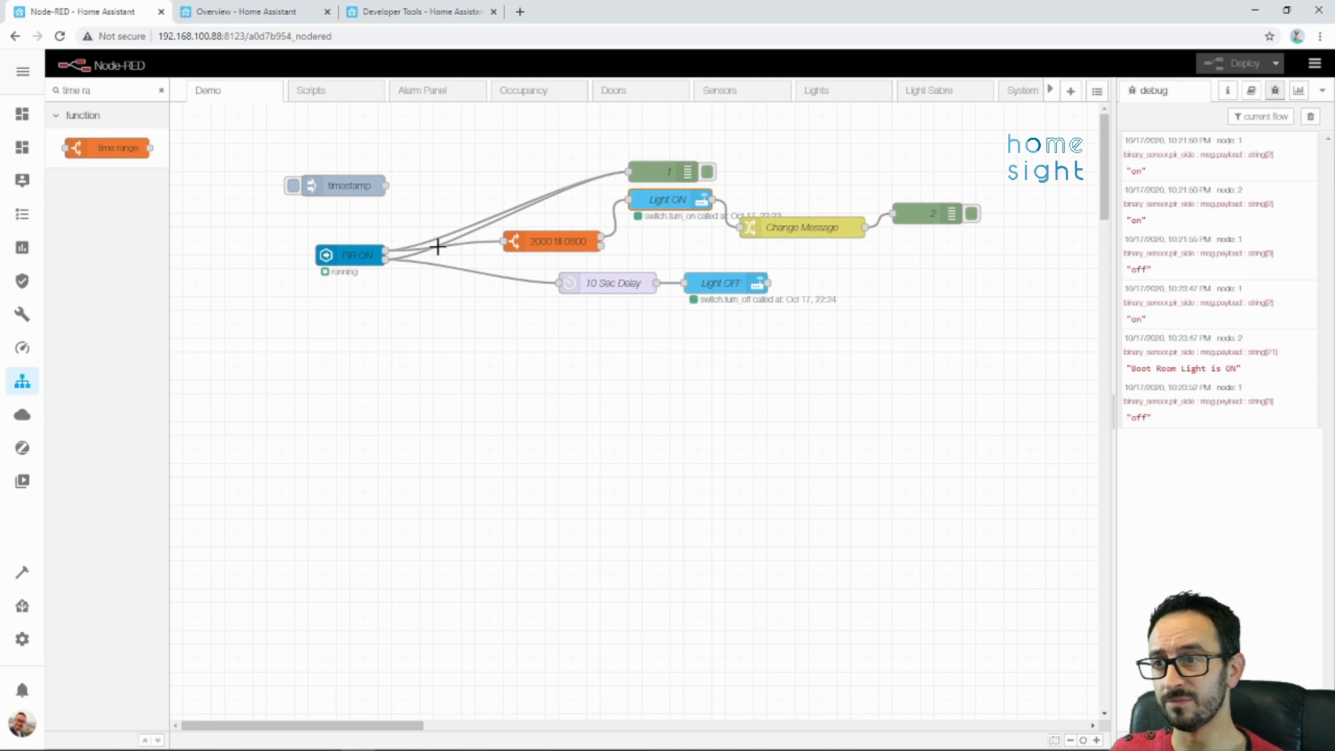
{"action": "left_click_drag", "start_coordinate": [781, 229], "coordinate": [784, 243]}
Check the boot room light on the Home Assistant overview floor plan against the node statuses and debug messages in Node-RED.
{"action": "left_click", "coordinate": [230, 9]}
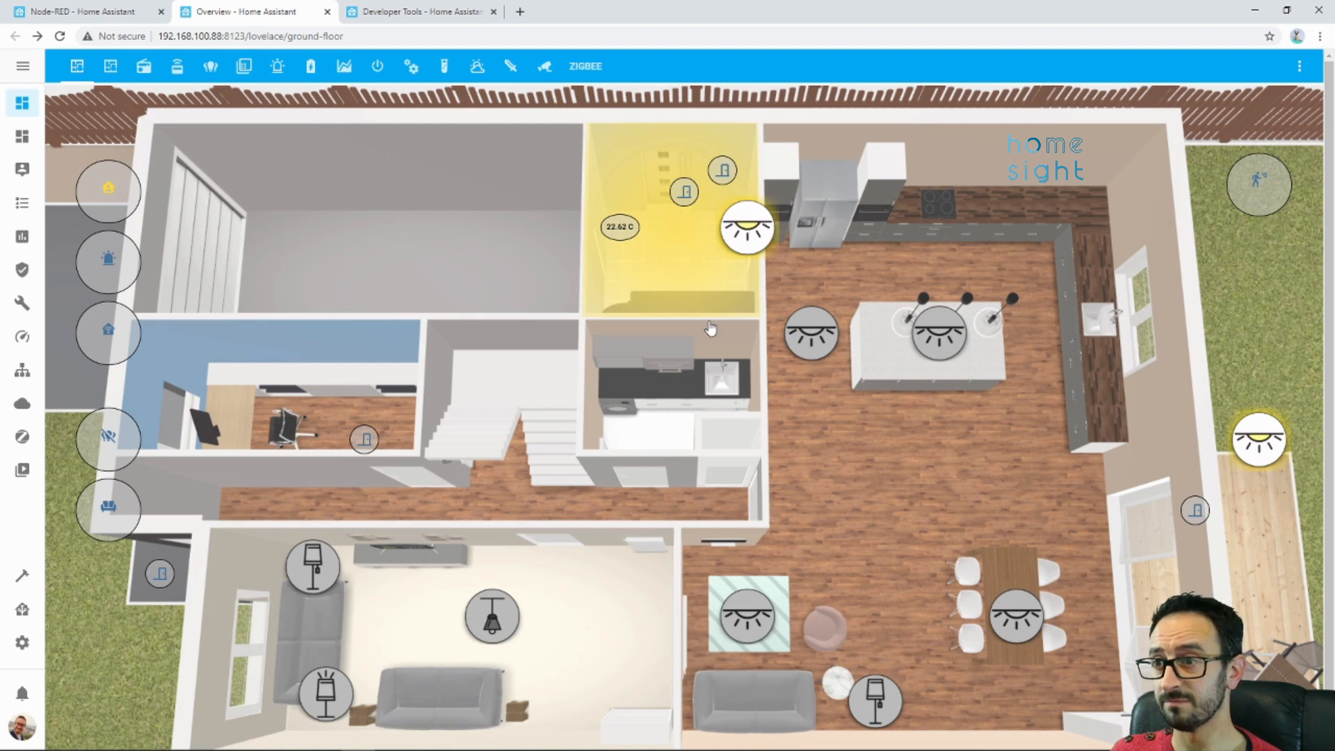
{"action": "left_click", "coordinate": [78, 14]}
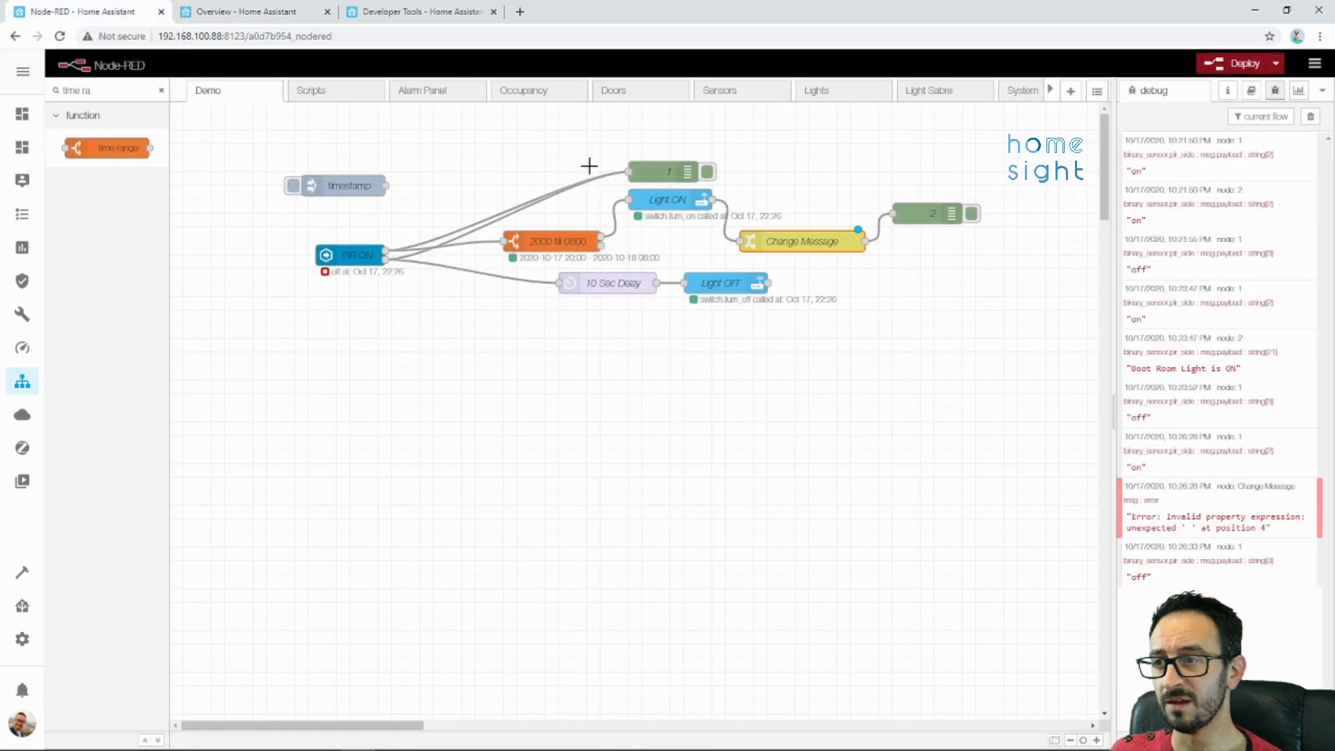
{"action": "left_click", "coordinate": [276, 12]}
{"action": "left_click", "coordinate": [139, 12]}
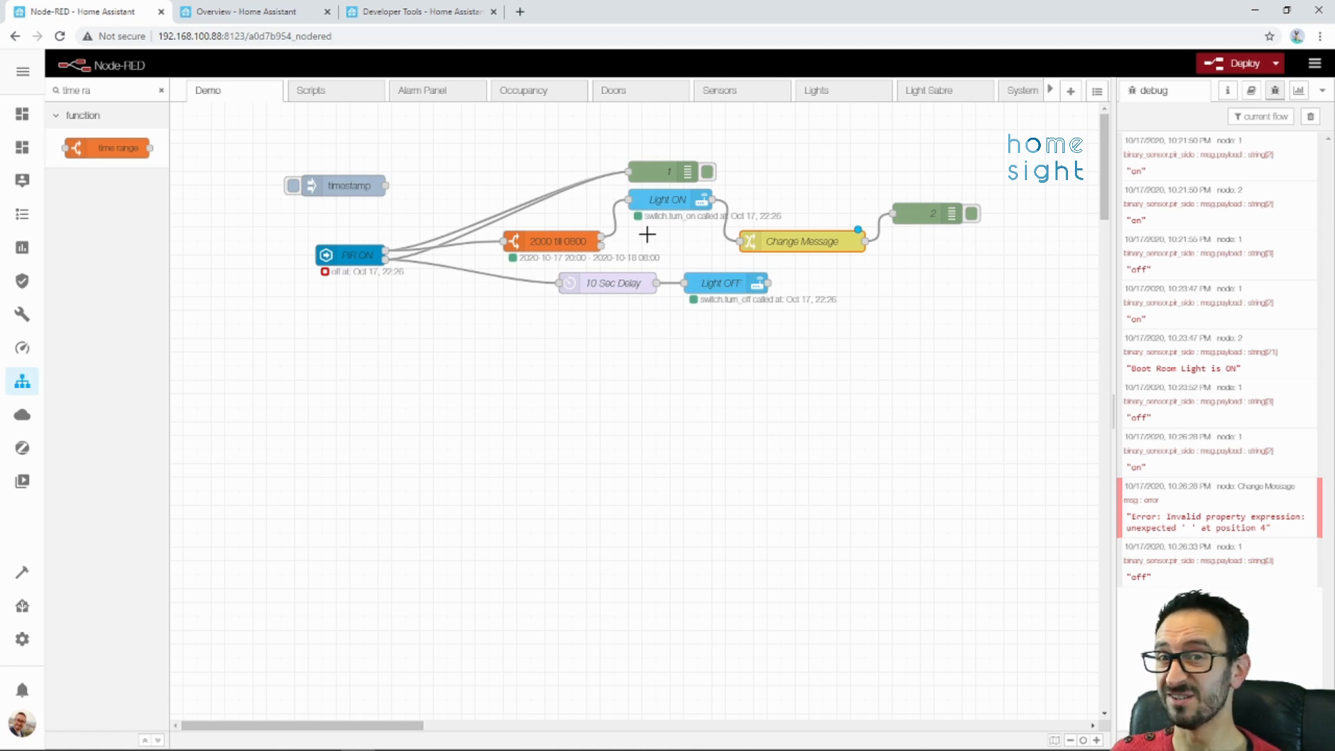
Edit the time range node to start at sunset and end at sunrise.
{"action": "double_click", "coordinate": [585, 240]}
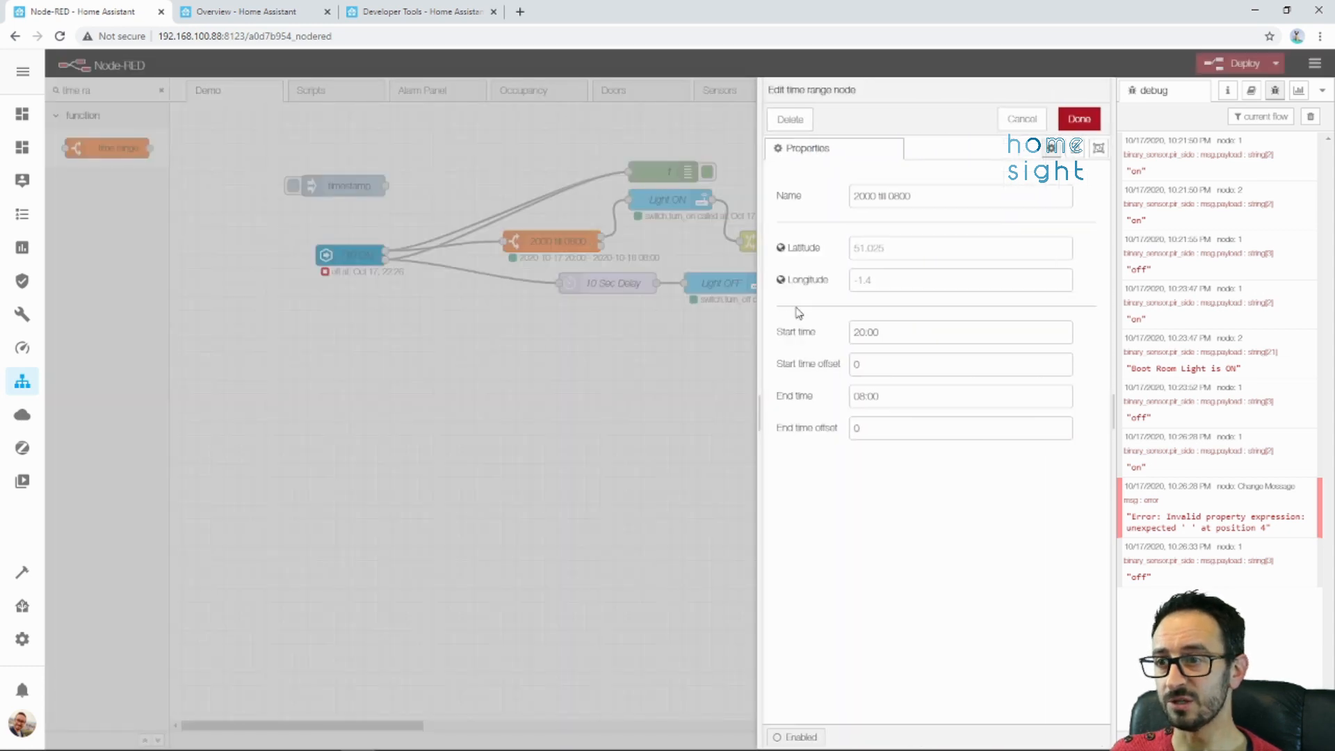
{"action": "left_click", "coordinate": [887, 331]}
{"action": "left_click_drag", "start_coordinate": [887, 331], "coordinate": [829, 335]}
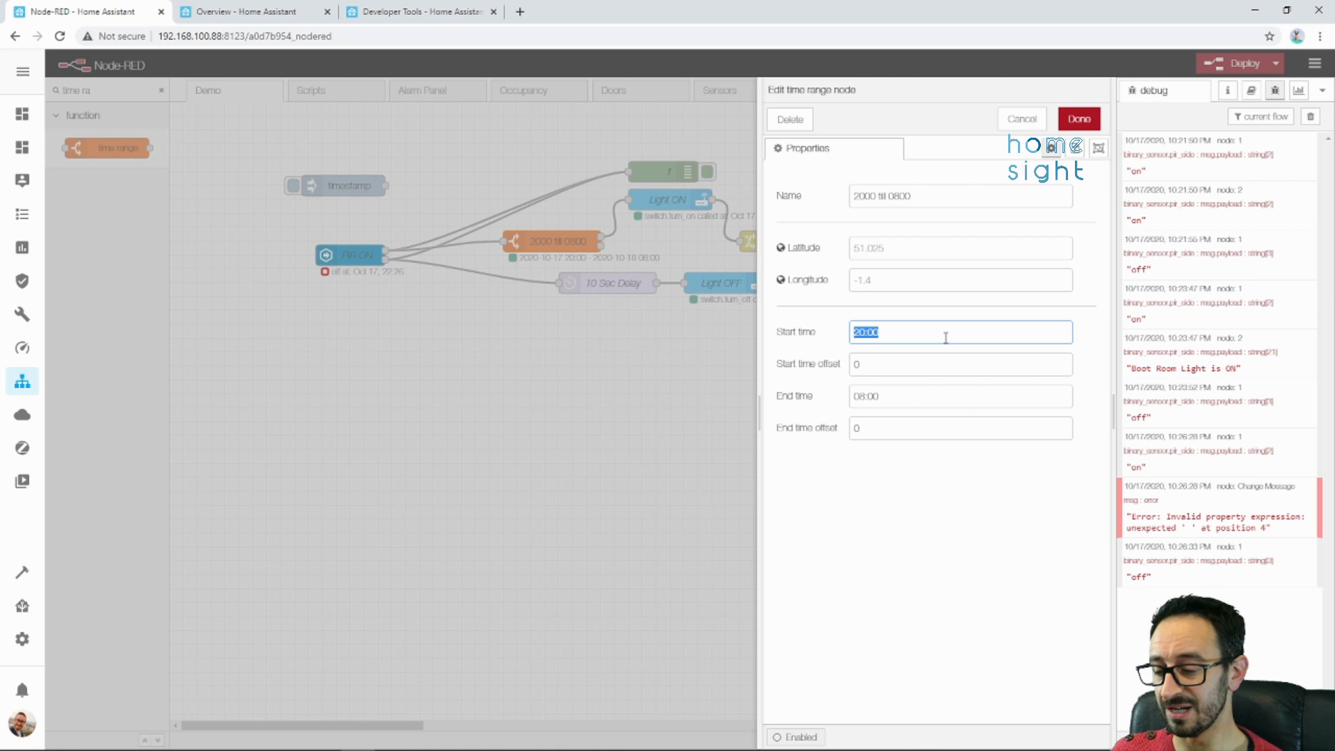
{"action": "type", "text": "sunset"}
{"action": "left_click_drag", "start_coordinate": [927, 397], "coordinate": [728, 387]}
{"action": "type", "text": "sunrise"}
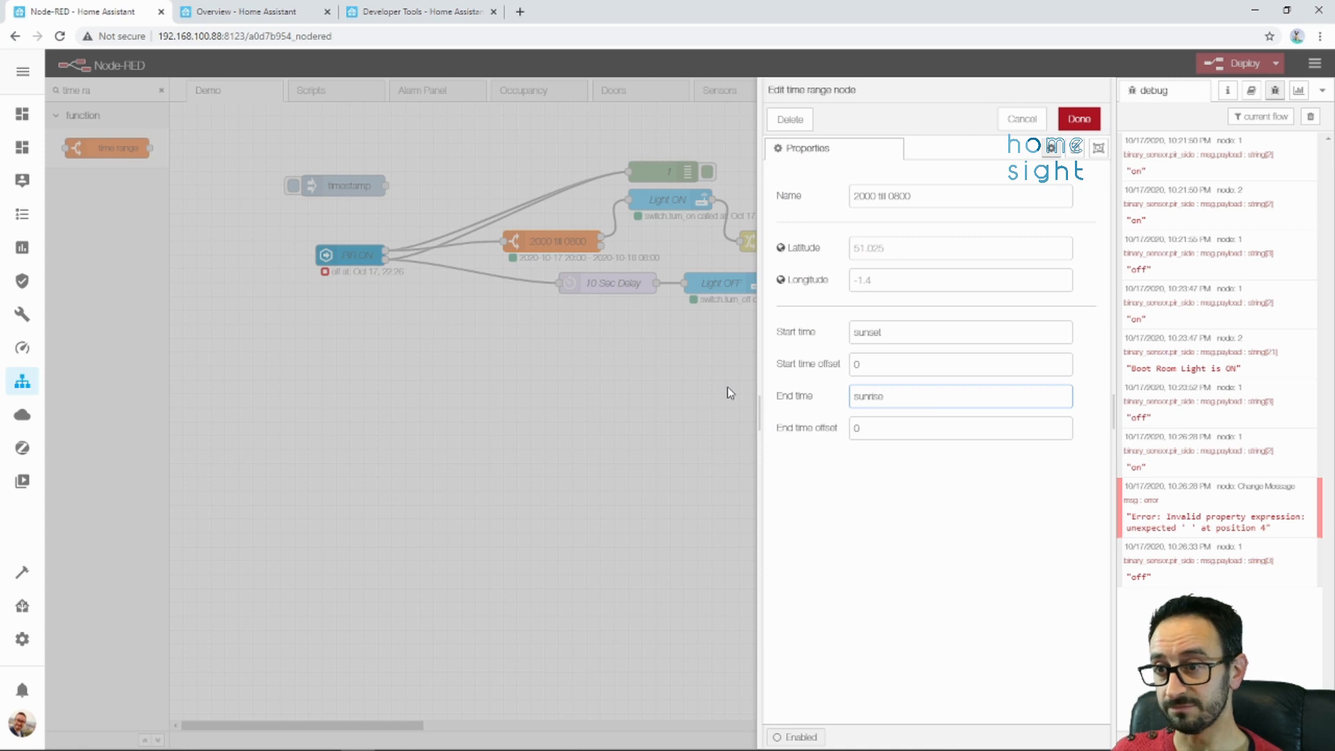
Set the time range node's end time offset to +1 and start time offset to -1, and save and deploy it.
{"action": "left_click", "coordinate": [874, 431]}
{"action": "left_click_drag", "start_coordinate": [875, 430], "coordinate": [849, 431]}
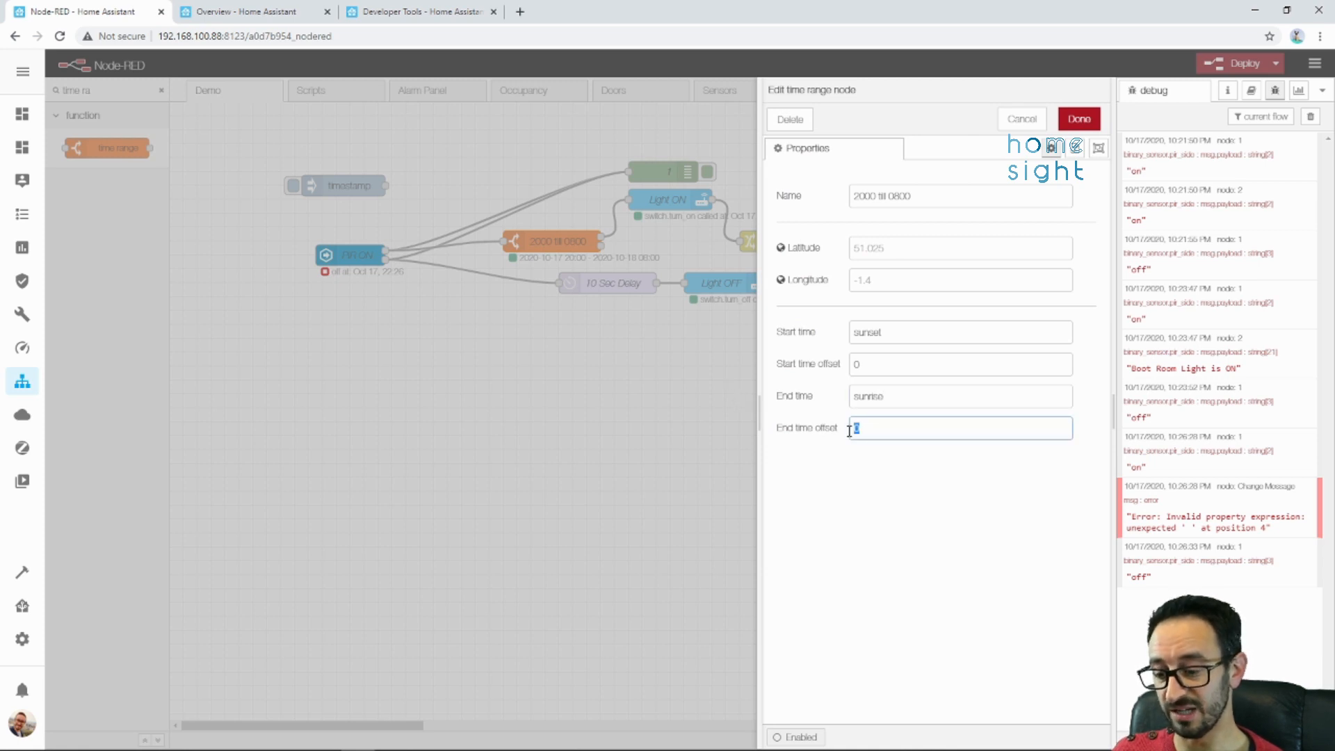
{"action": "type", "text": "+1"}
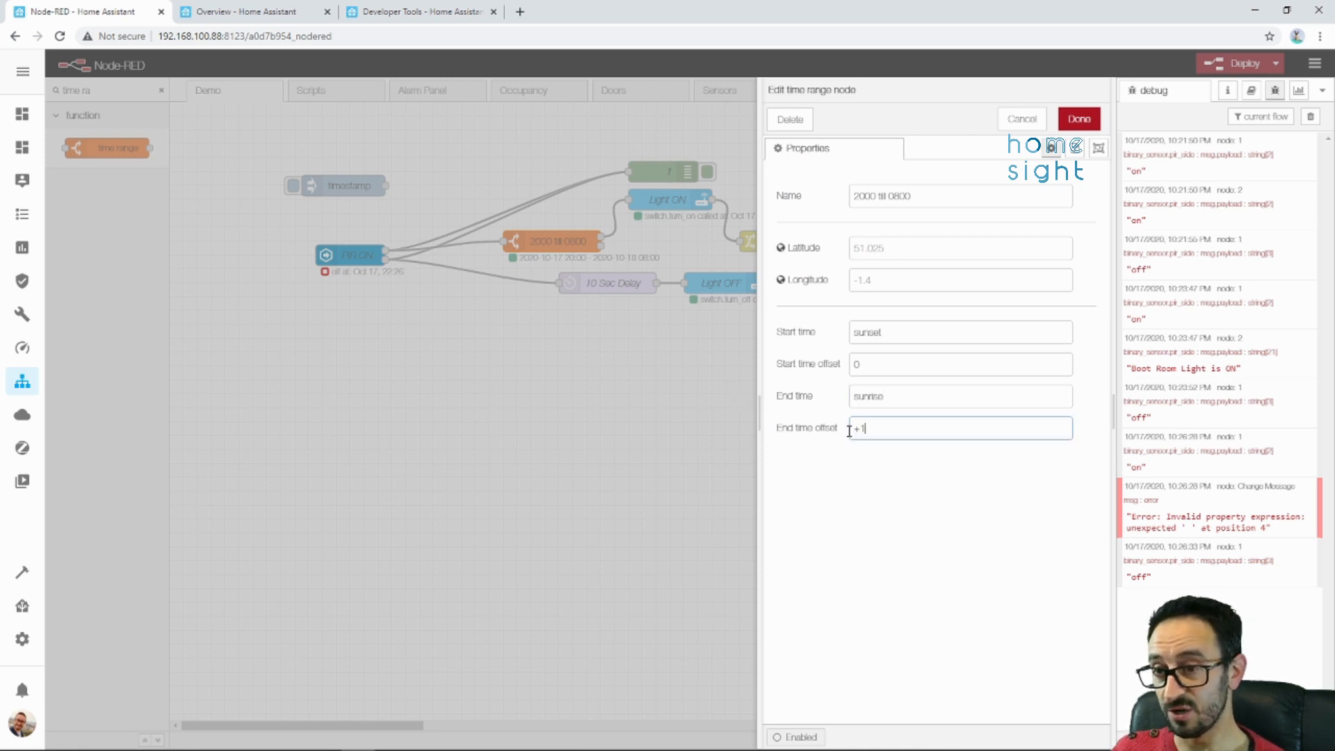
{"action": "left_click", "coordinate": [875, 365]}
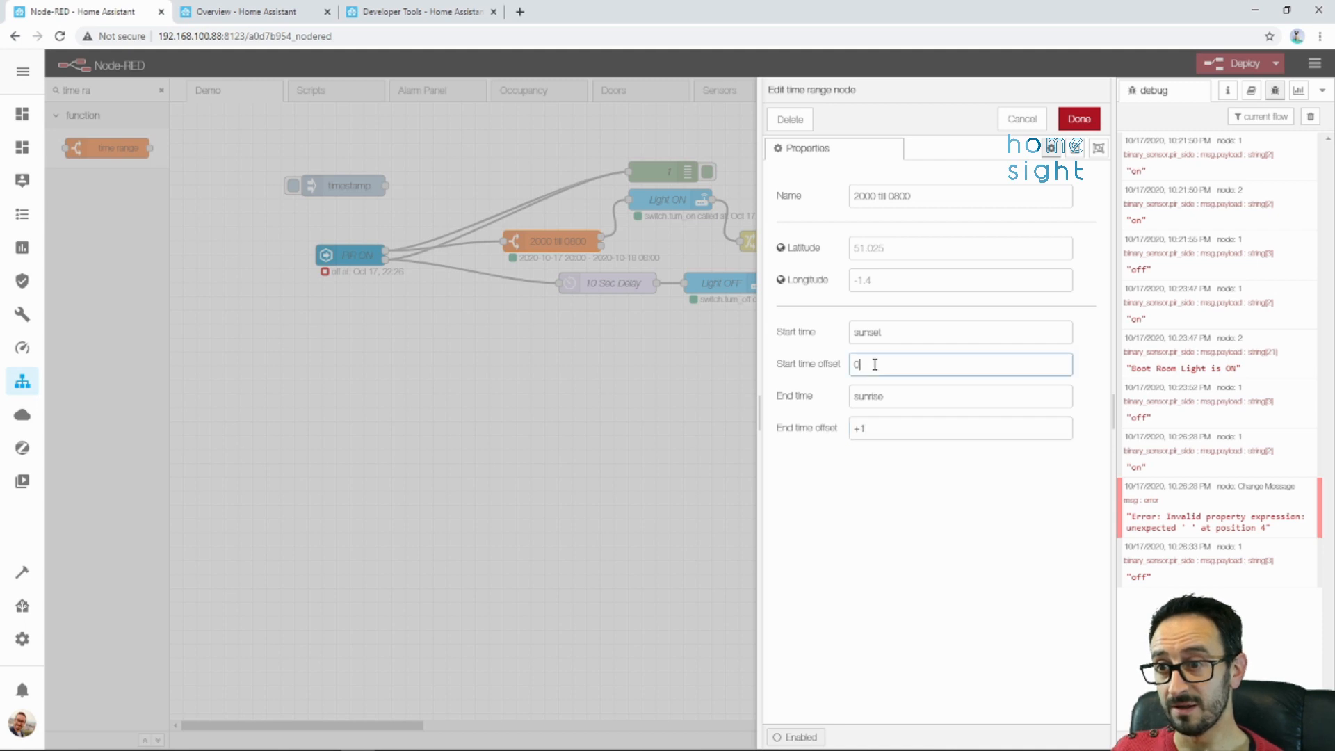
{"action": "left_click_drag", "start_coordinate": [875, 365], "coordinate": [833, 373]}
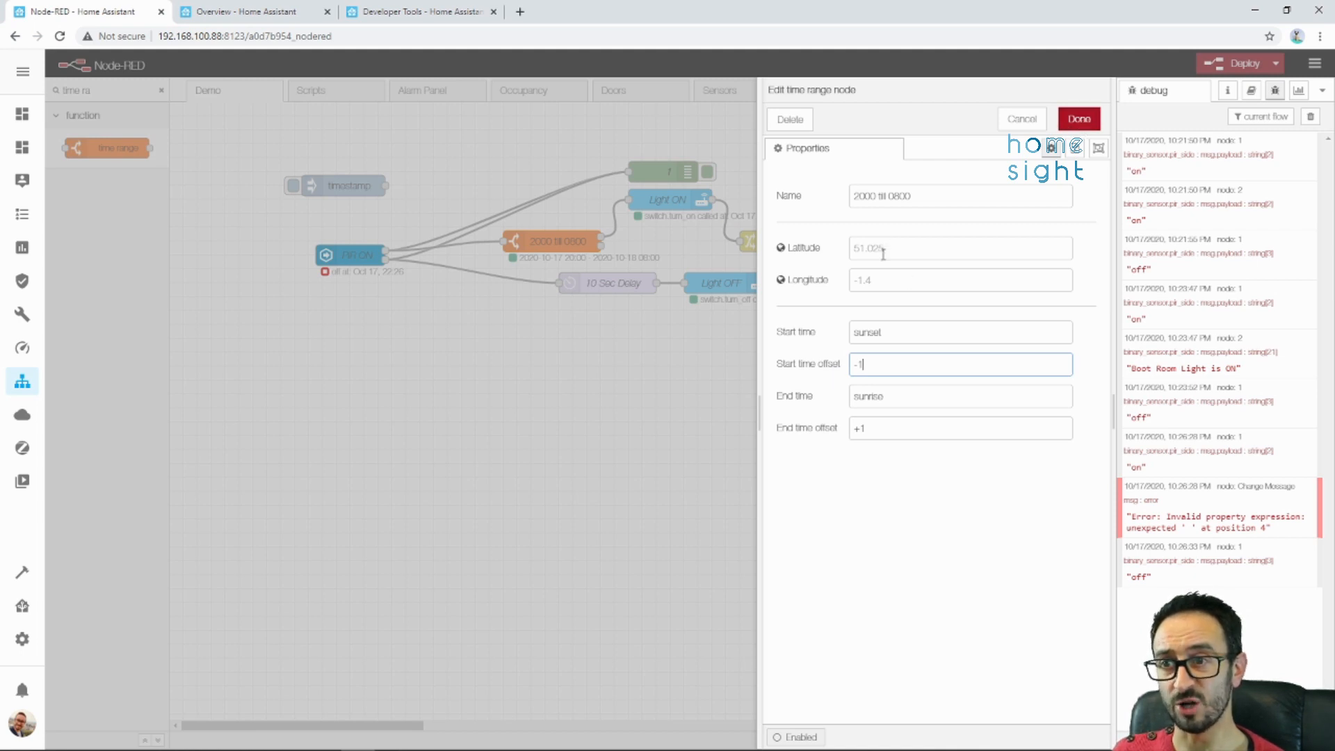
{"action": "left_click", "coordinate": [1076, 124]}
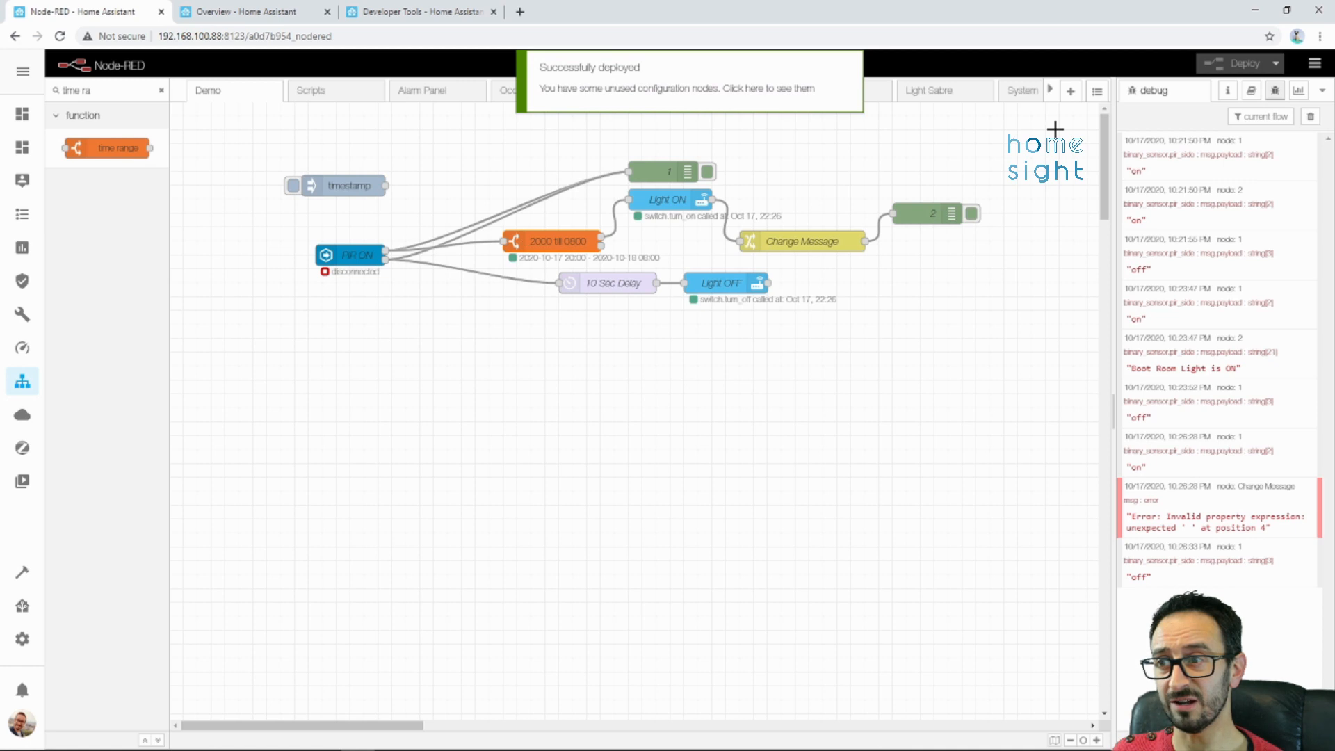
Rename the time range node to "Sunset to Sunrise" and deploy the flow.
{"action": "double_click", "coordinate": [560, 245]}
{"action": "left_click_drag", "start_coordinate": [912, 198], "coordinate": [706, 194]}
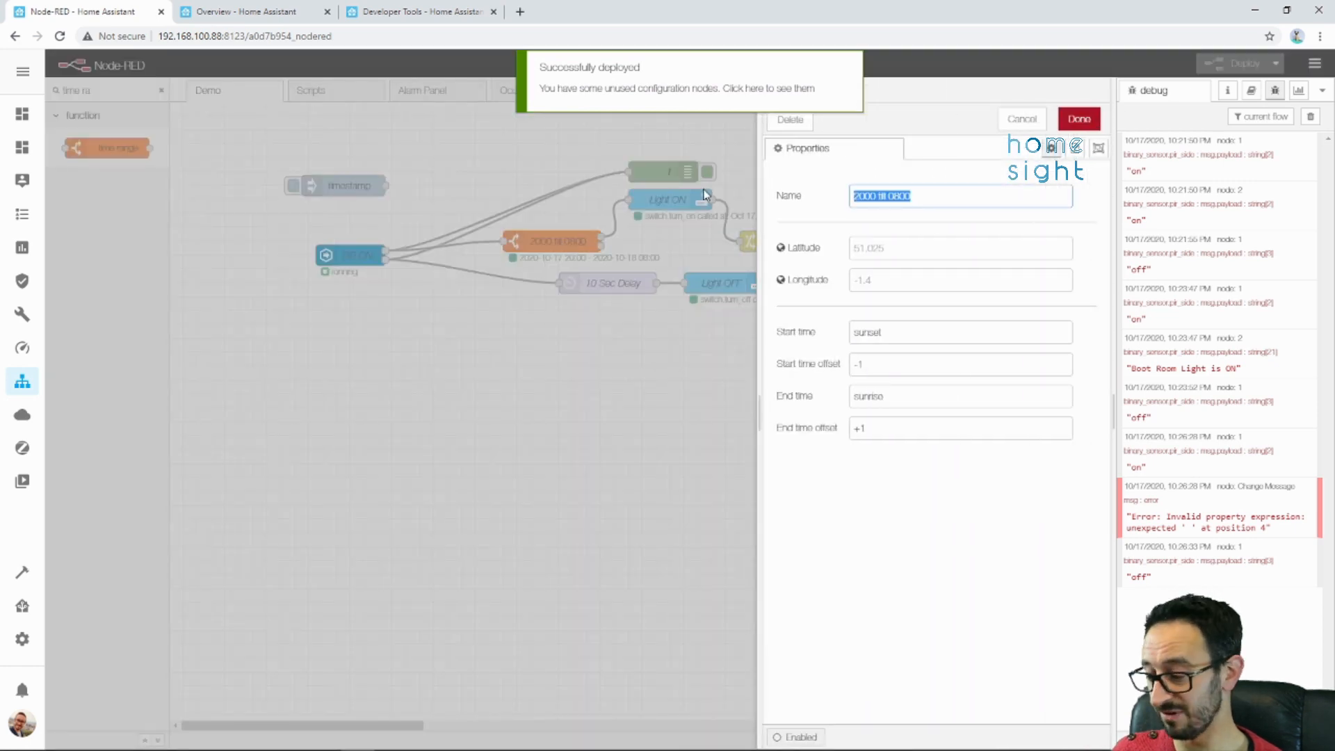
{"action": "type", "text": "Sunset to Sunr"}
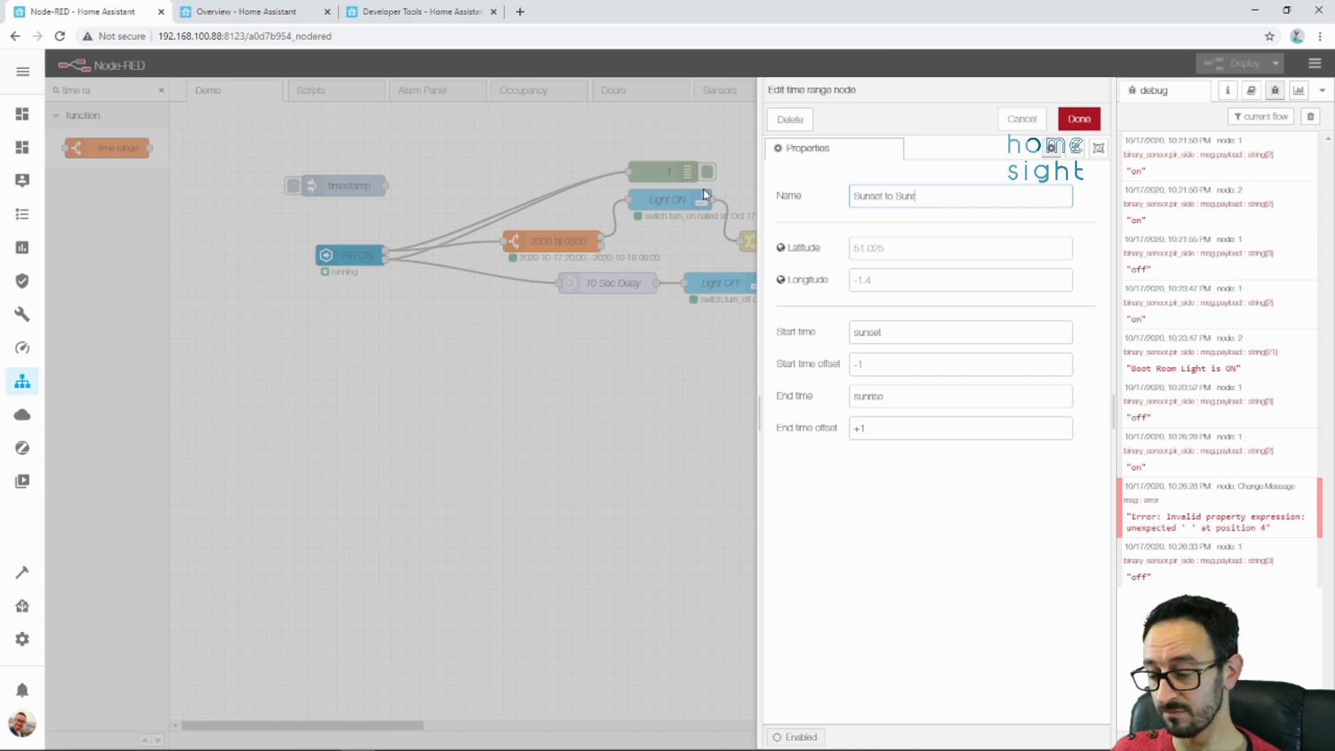
{"action": "type", "text": "ise"}
{"action": "left_click", "coordinate": [1080, 118]}
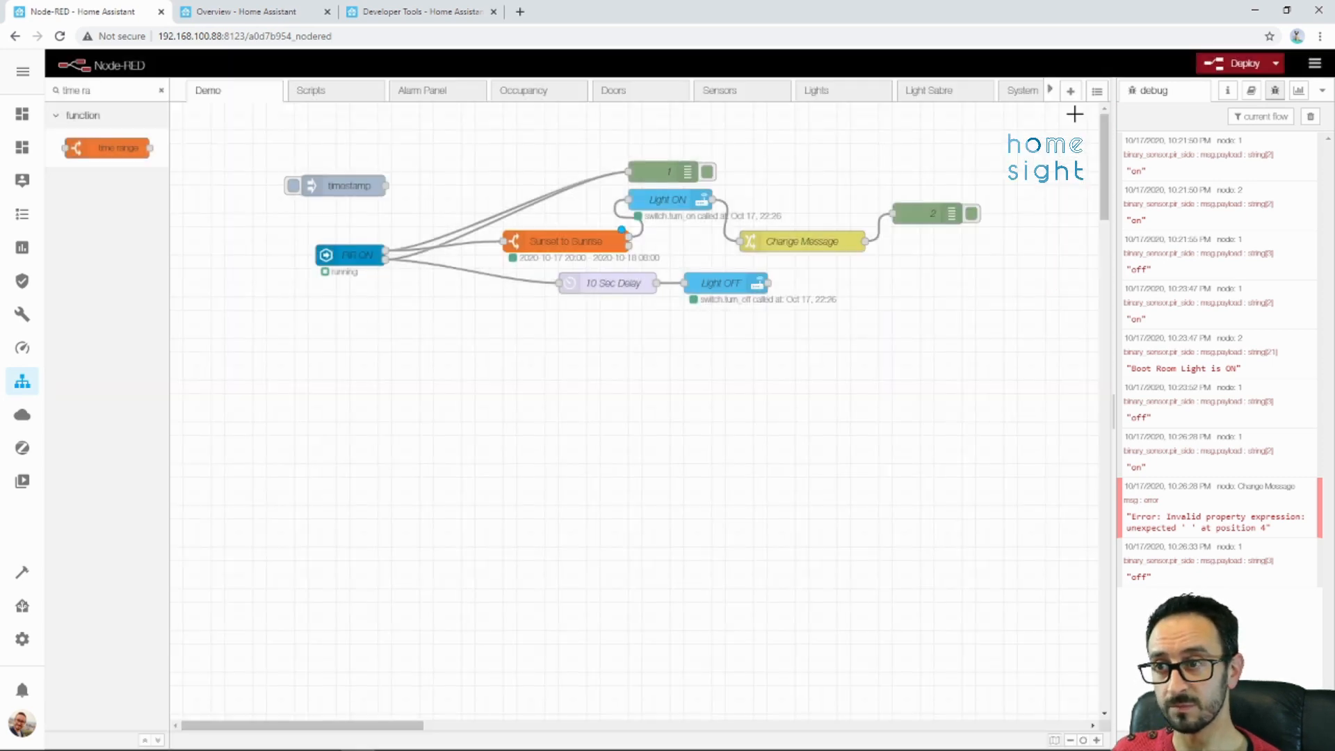
{"action": "left_click", "coordinate": [1246, 64]}
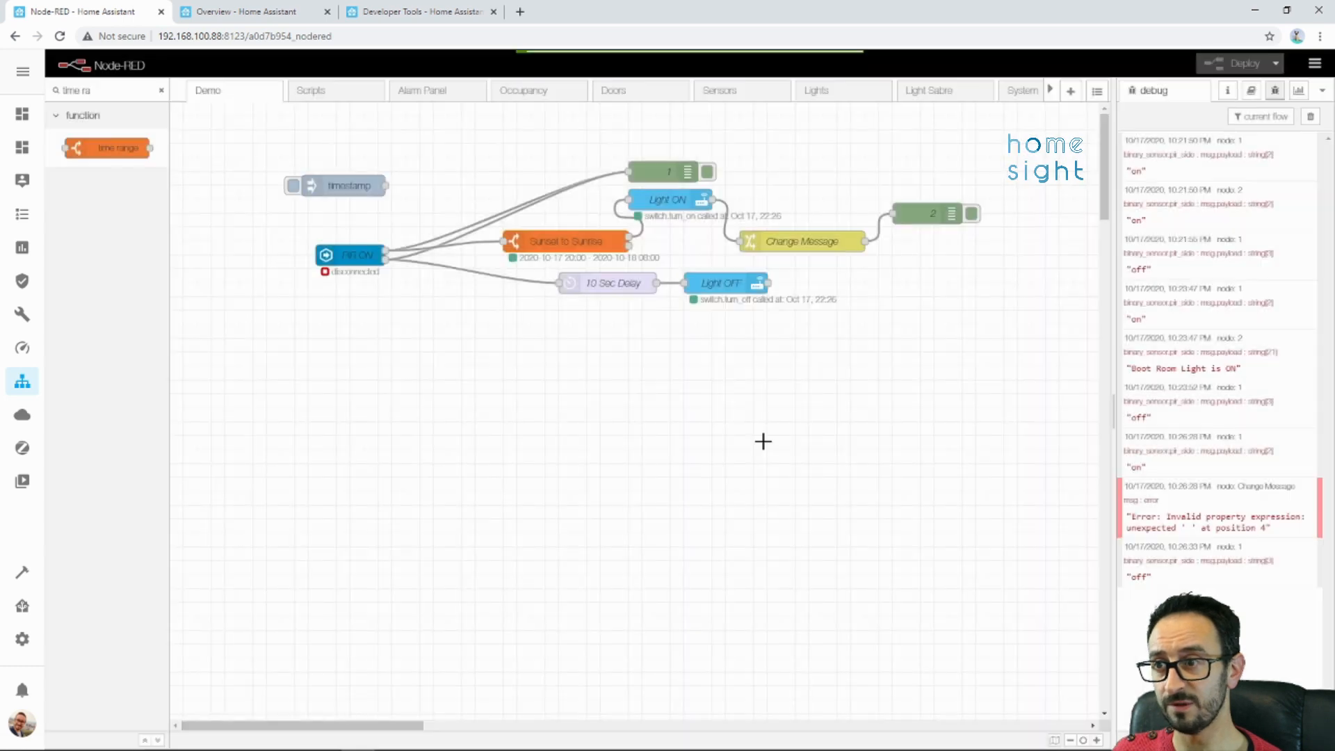